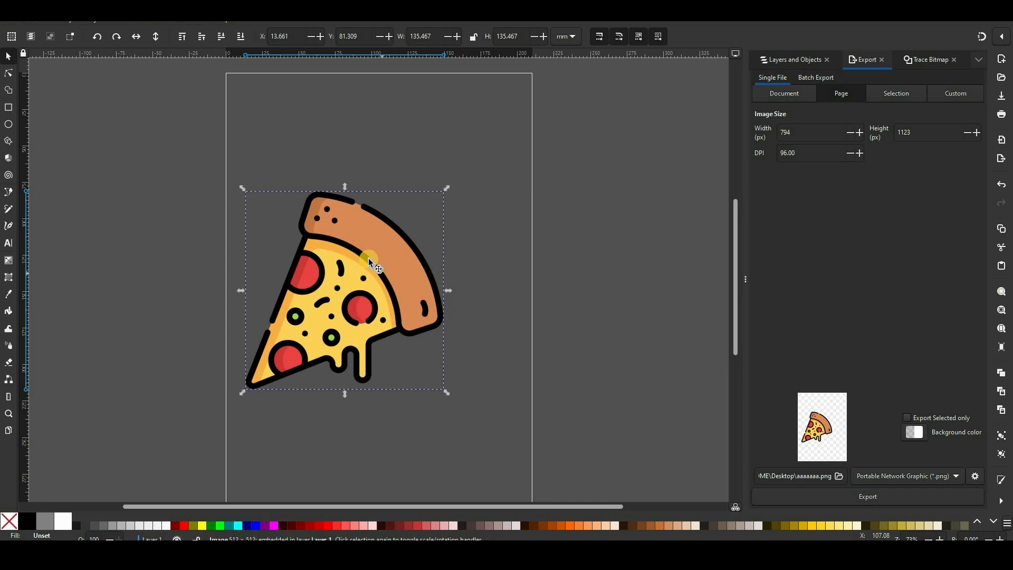
Trace the selected pizza image as a single scan using Brightness cutoff with a threshold of 0.100
click(117, 22)
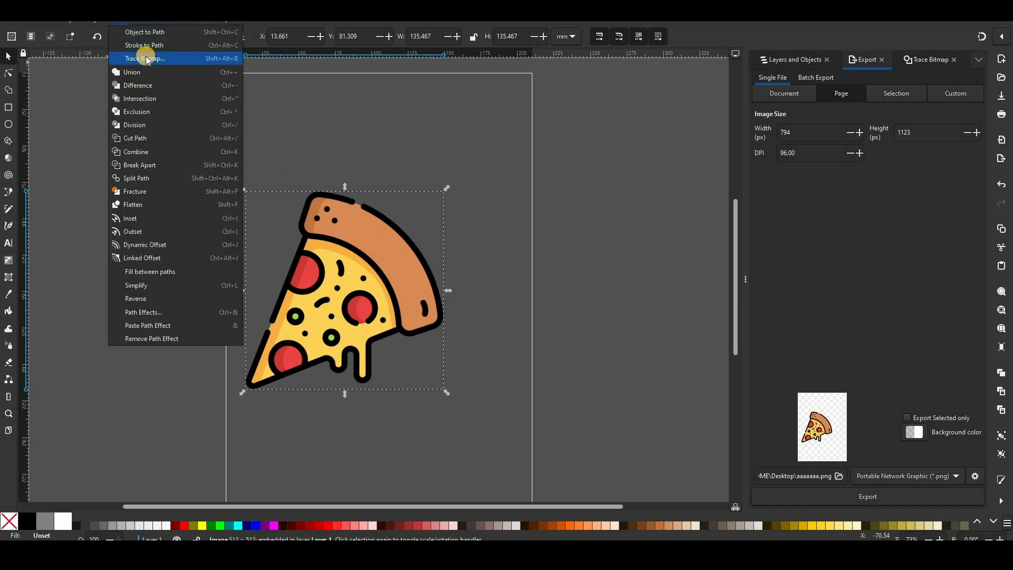
click(147, 58)
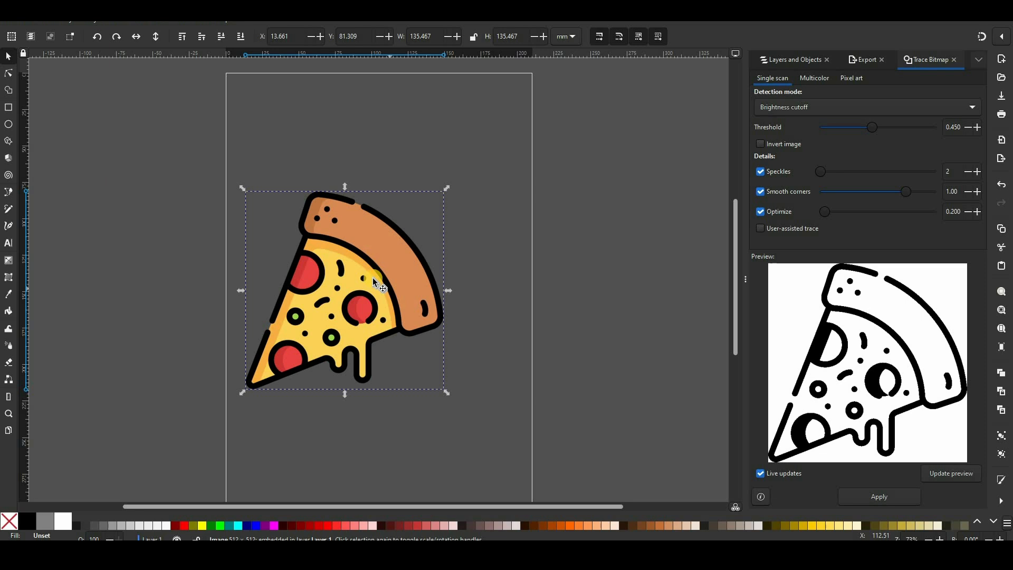
click(964, 129)
text(1)
click(951, 172)
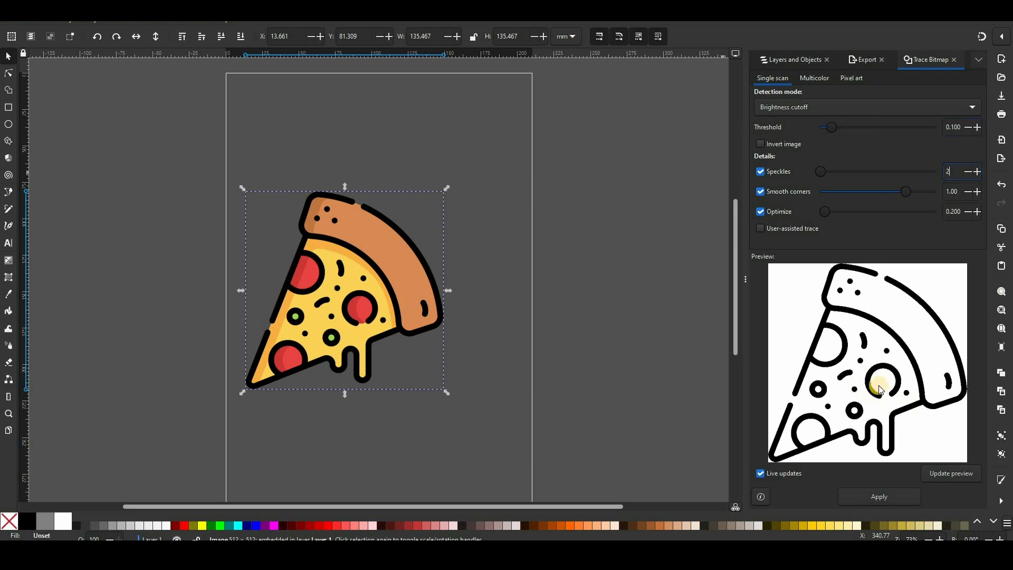
click(872, 497)
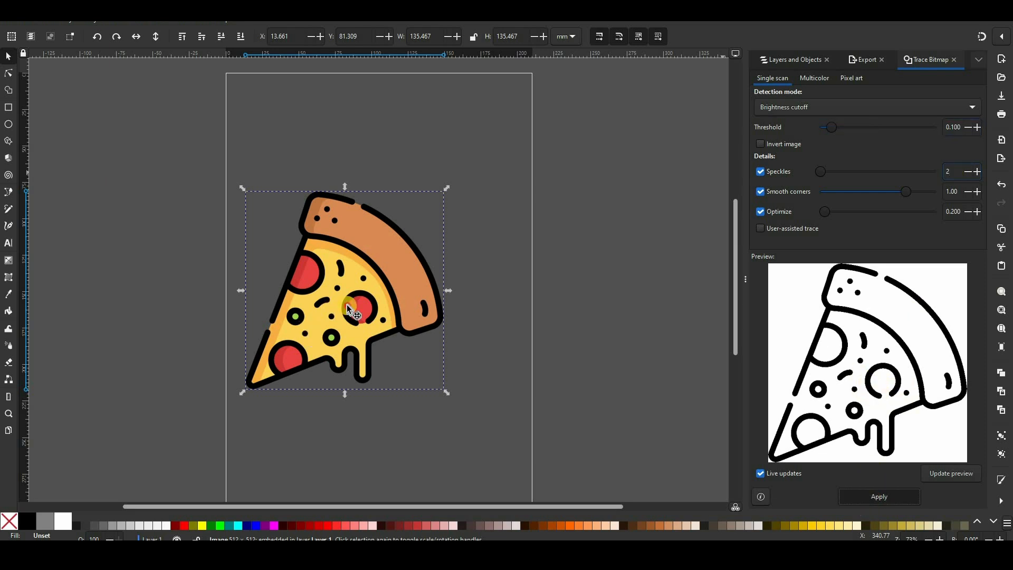
Move the original pizza image off the page and place the traced black outline on the page
click(494, 340)
drag(379, 319, 548, 319)
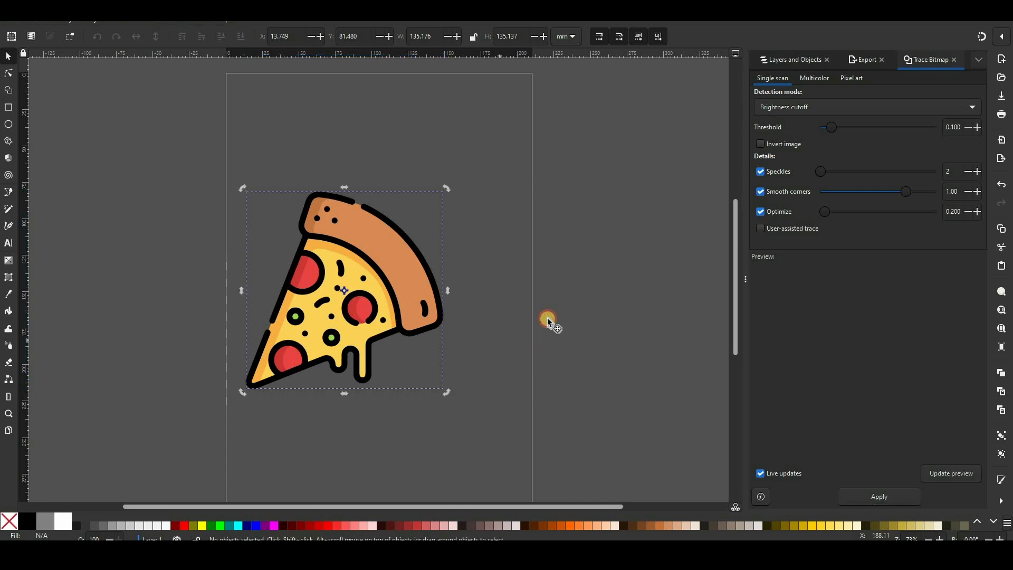
drag(362, 289, 108, 293)
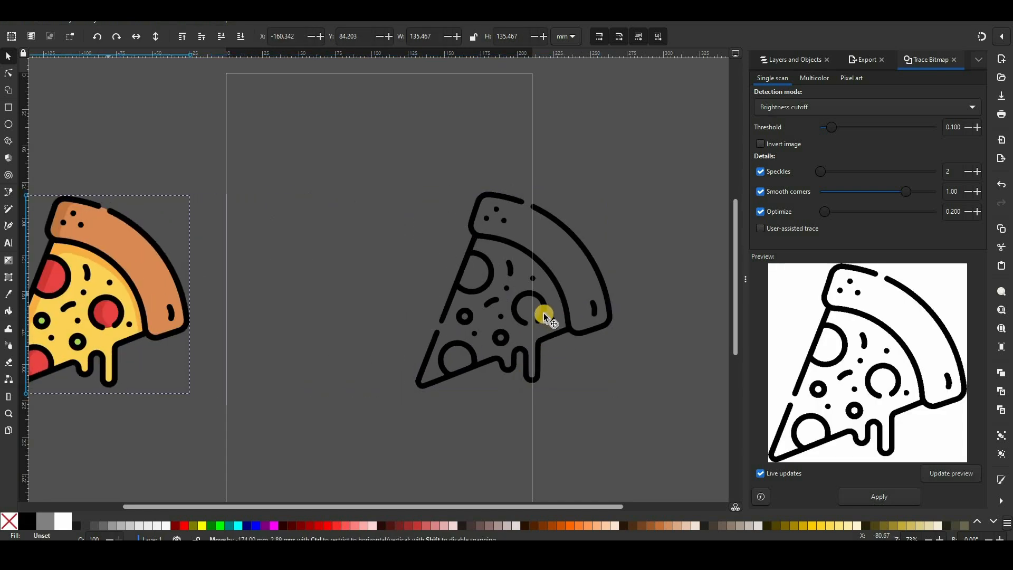
drag(543, 313, 391, 322)
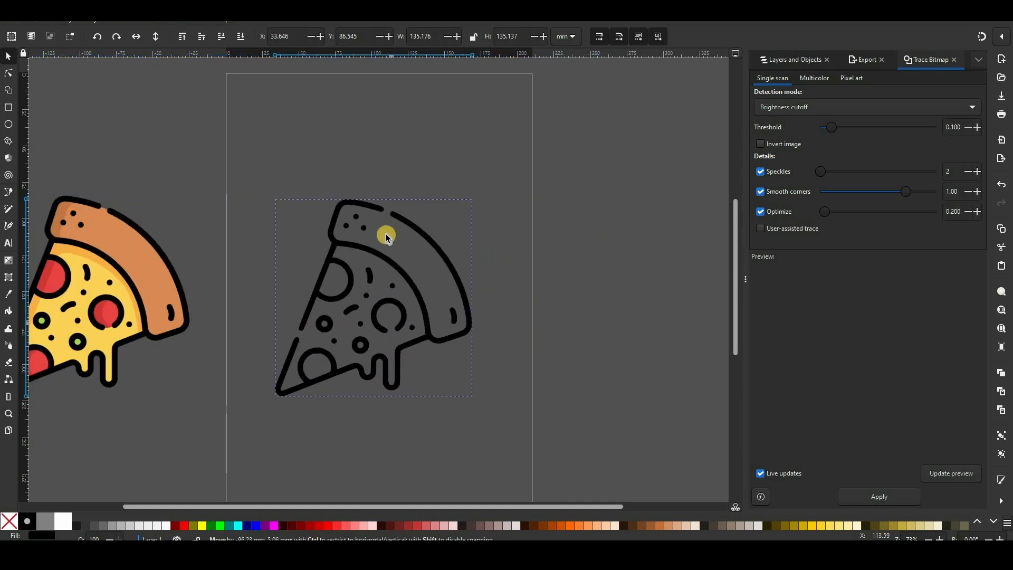
Bring up the Save As dialog for the traced drawing as an Inkscape SVG on the Desktop and dismiss it
click(12, 23)
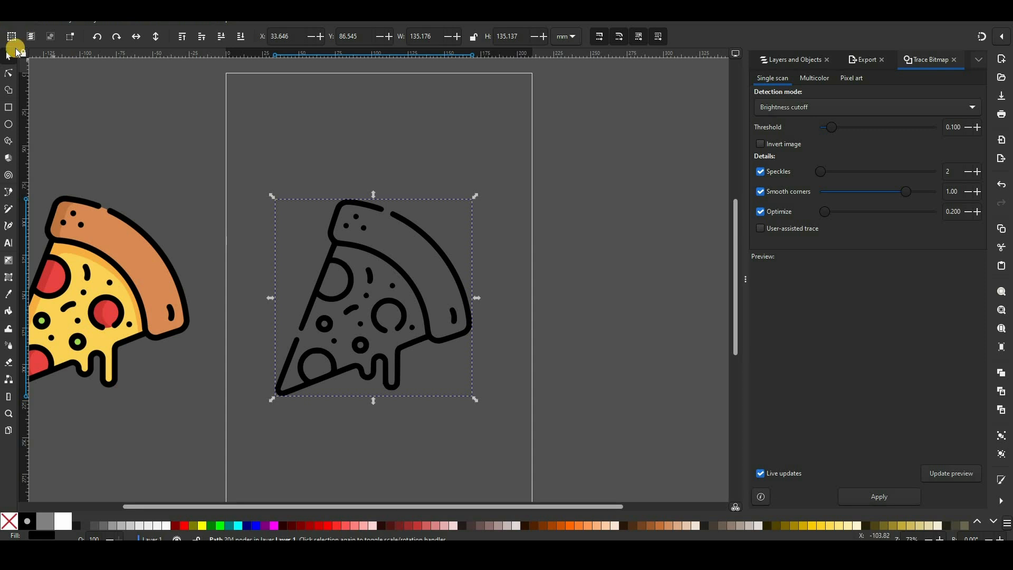
click(42, 110)
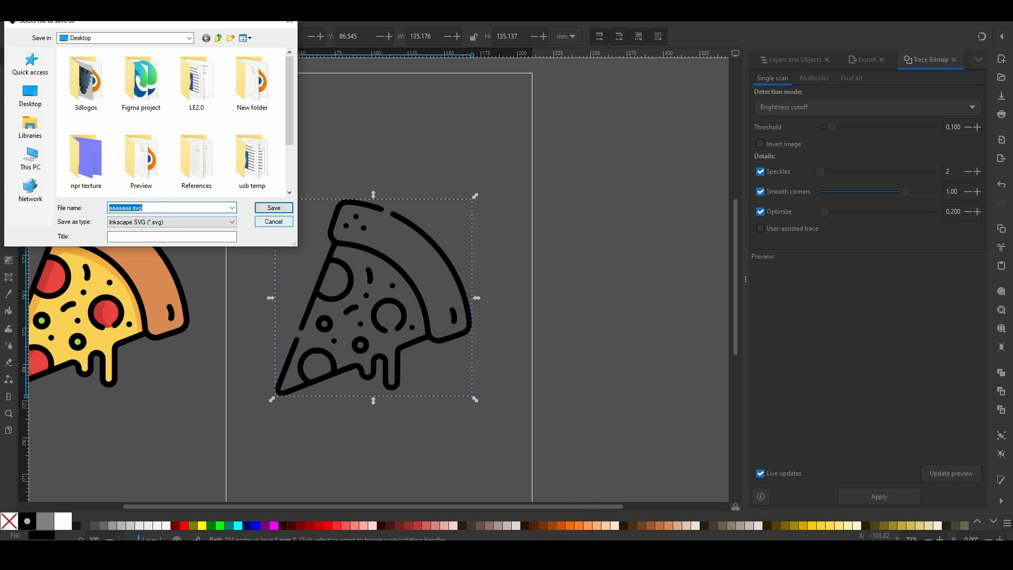
key(Escape)
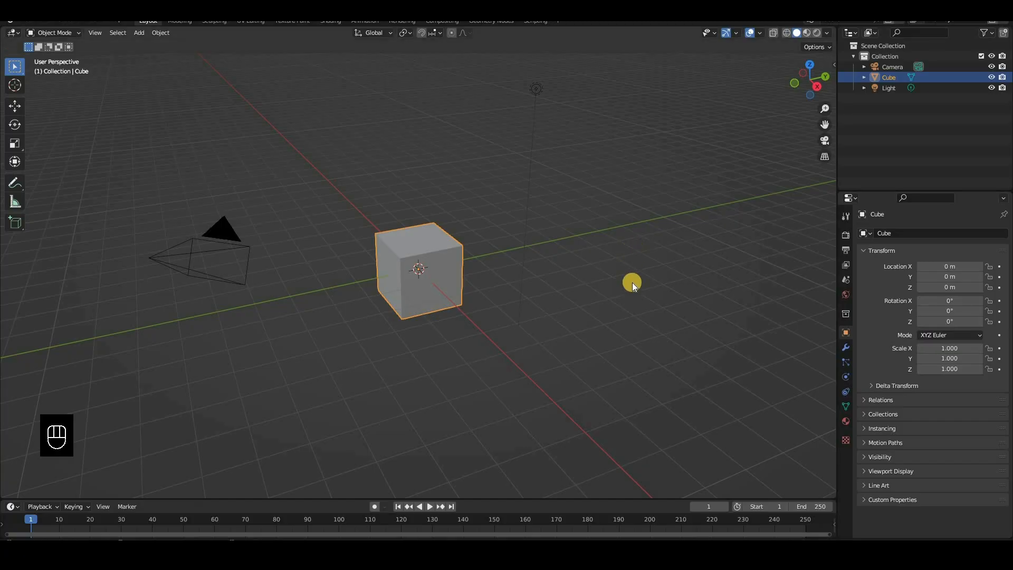
Switch to Blender, delete the default cube, and import aaaaaaa.svg from the Desktop as Scalable Vector Graphics
middle_drag(827, 108, 884, 43)
key(Delete)
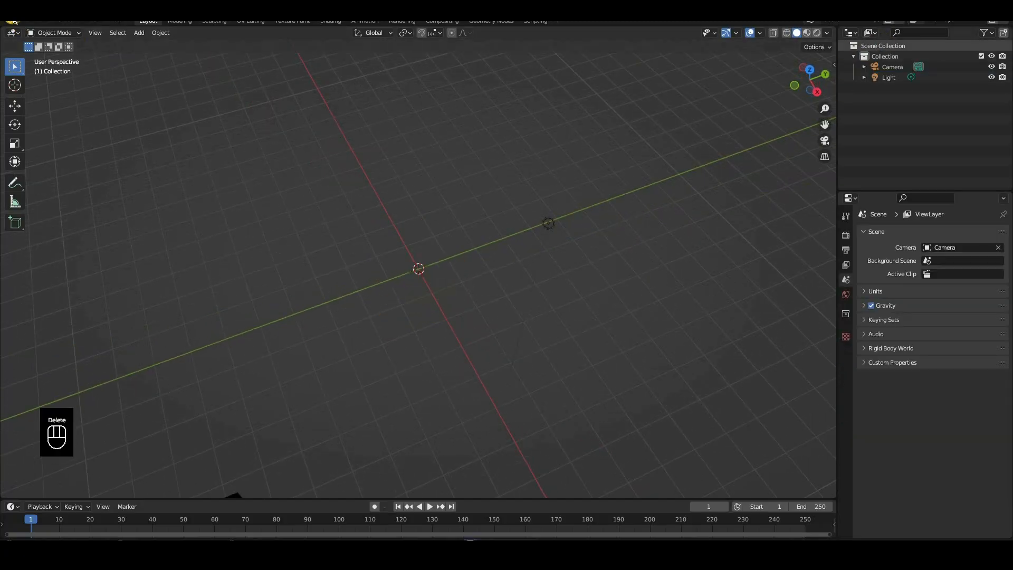
click(23, 21)
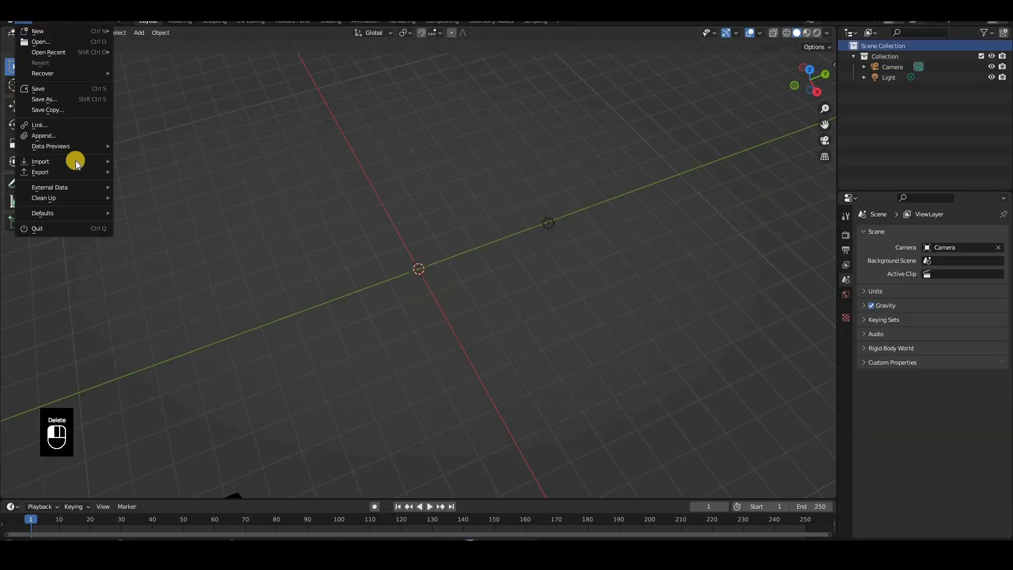
mouse_move(75, 160)
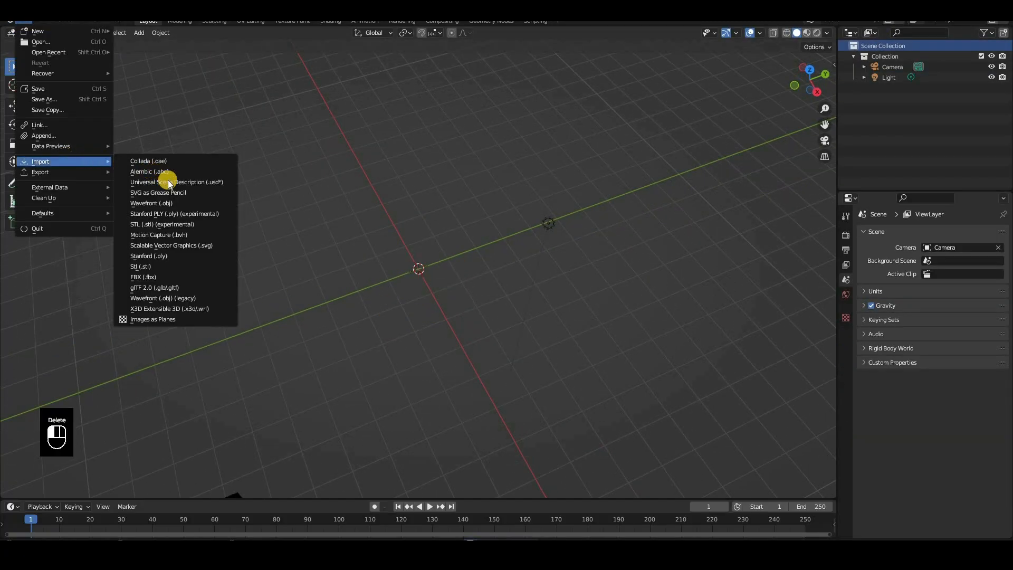
click(204, 247)
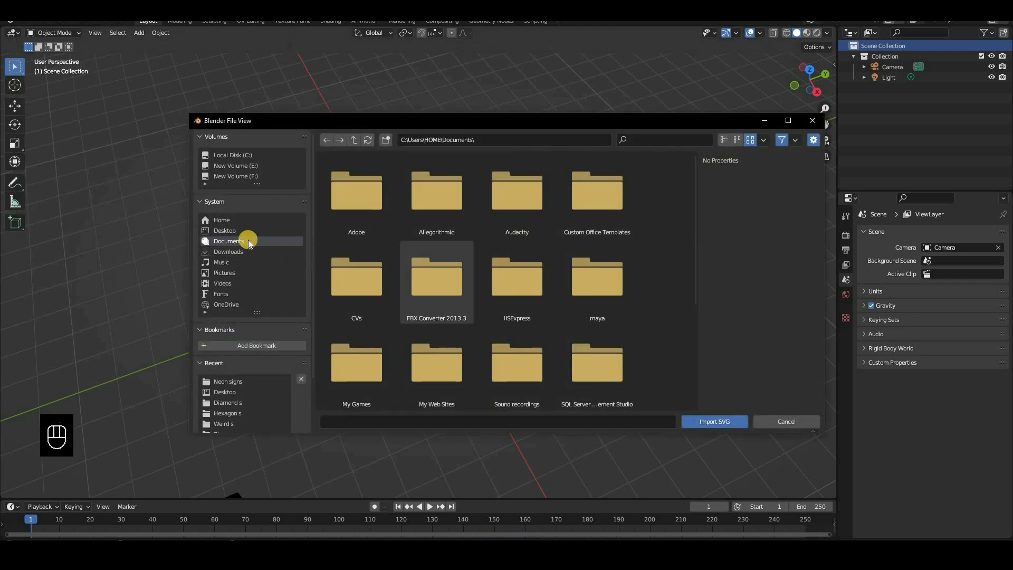
click(245, 232)
click(369, 368)
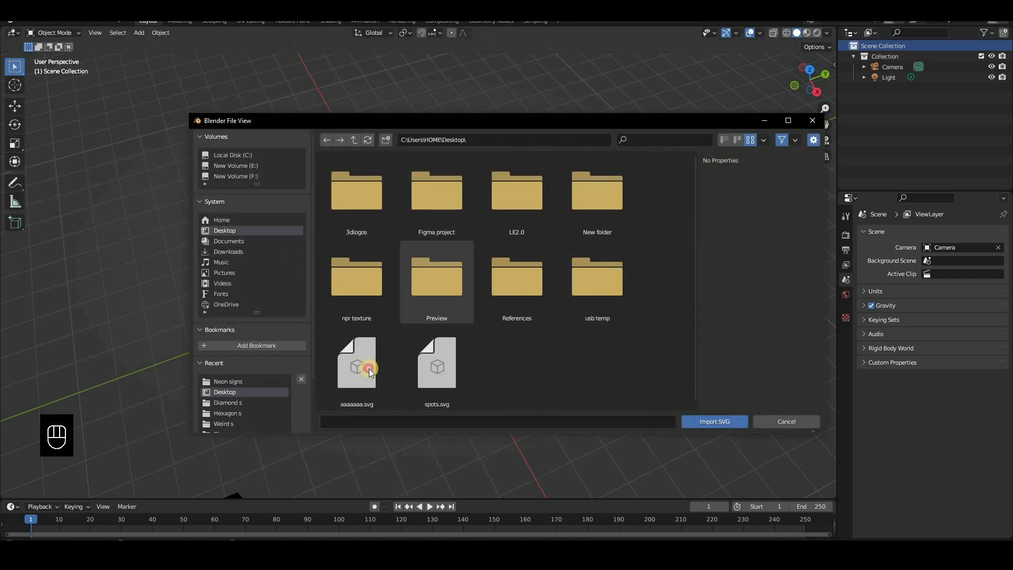
double_click(369, 369)
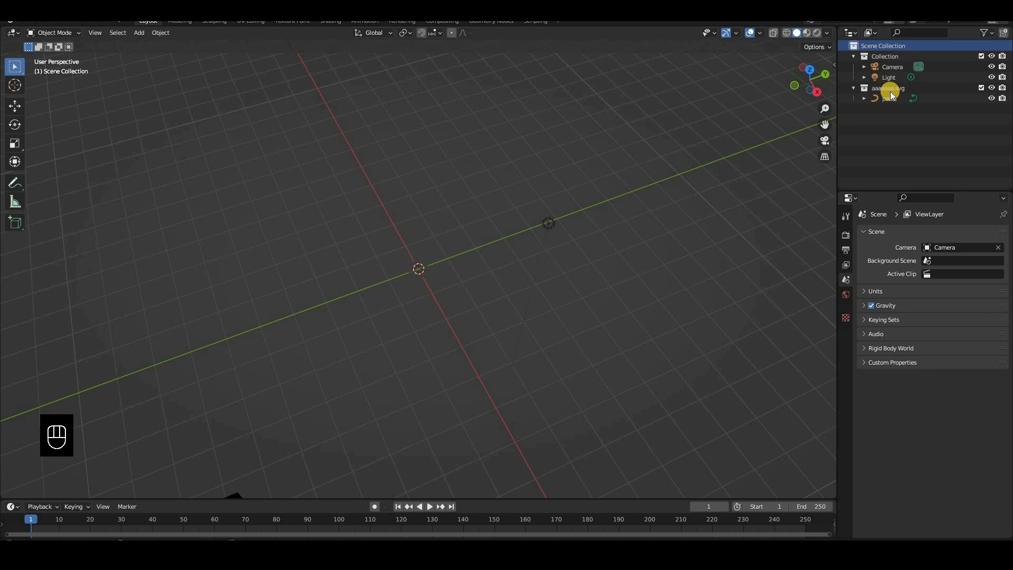
Select the imported curve path1 and frame it in the top orthographic view
click(894, 86)
click(892, 98)
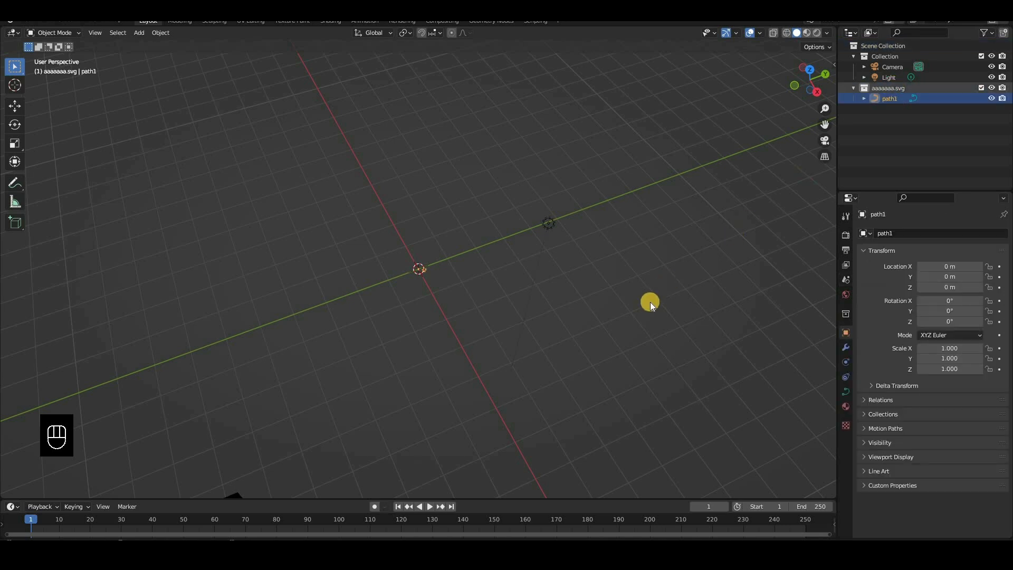
click(650, 302)
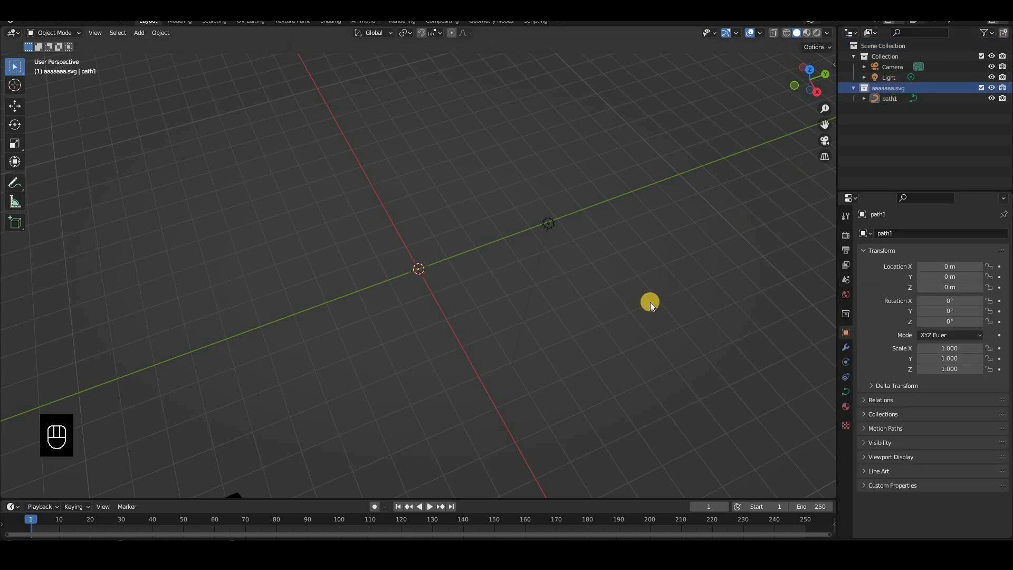
key(KP_Decimal)
key(KP_Decimal)
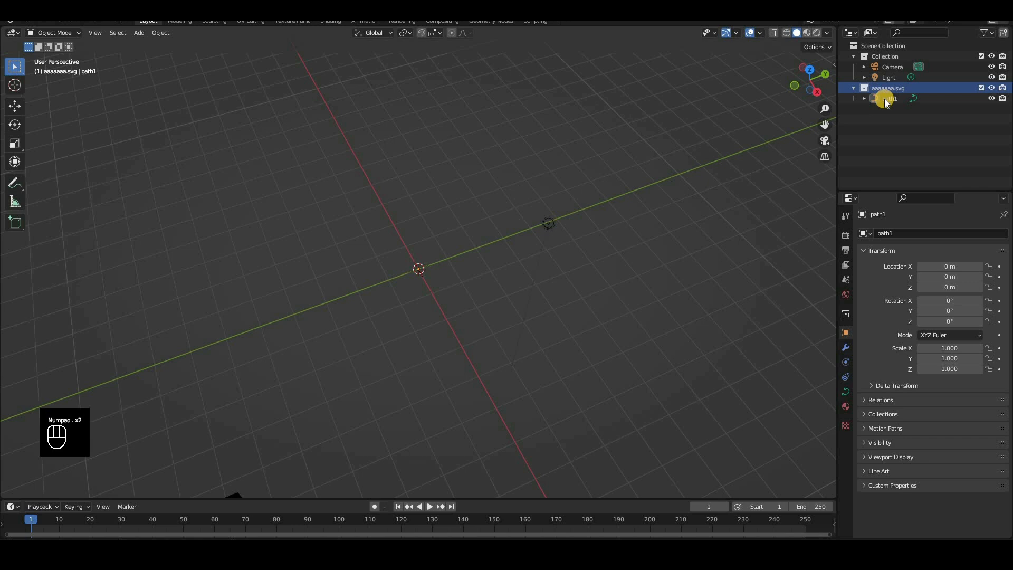
click(885, 98)
key(KP_Decimal)
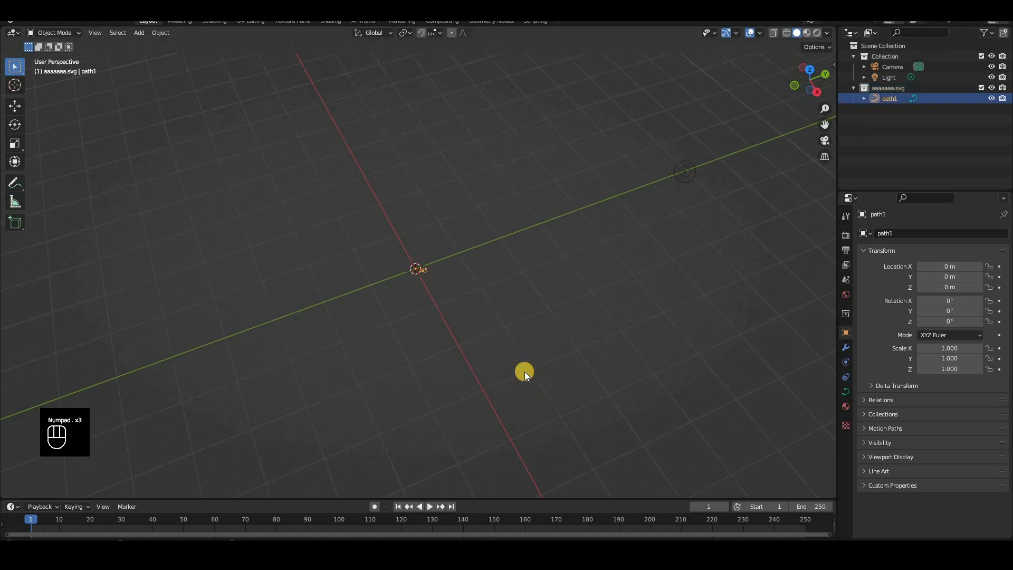
key(KP_7)
scroll(456, 293, down, 5)
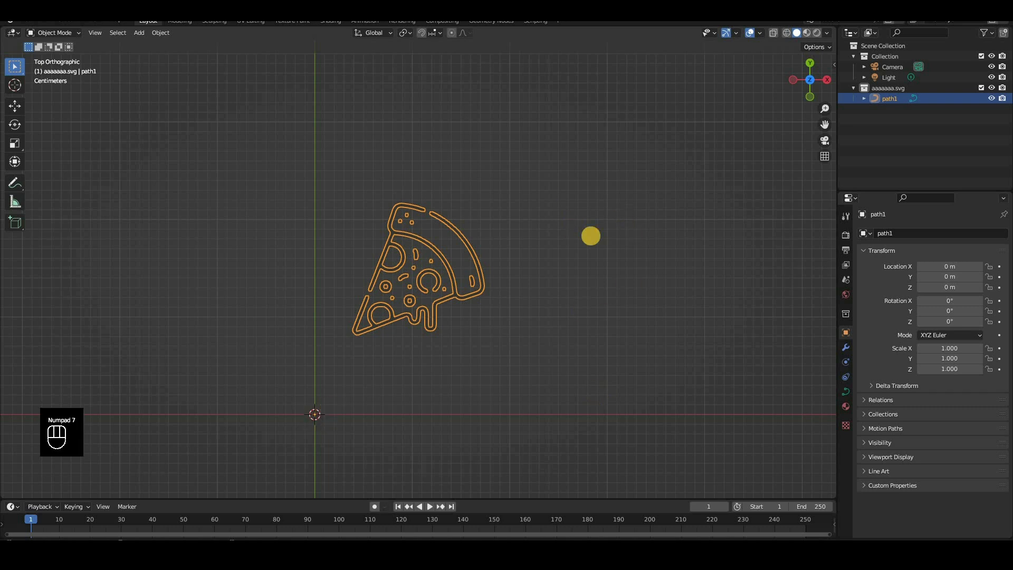
Set the pizza curve's origin to its geometry and set its X and Y location to 0 m
key(r)
right_click(169, 37)
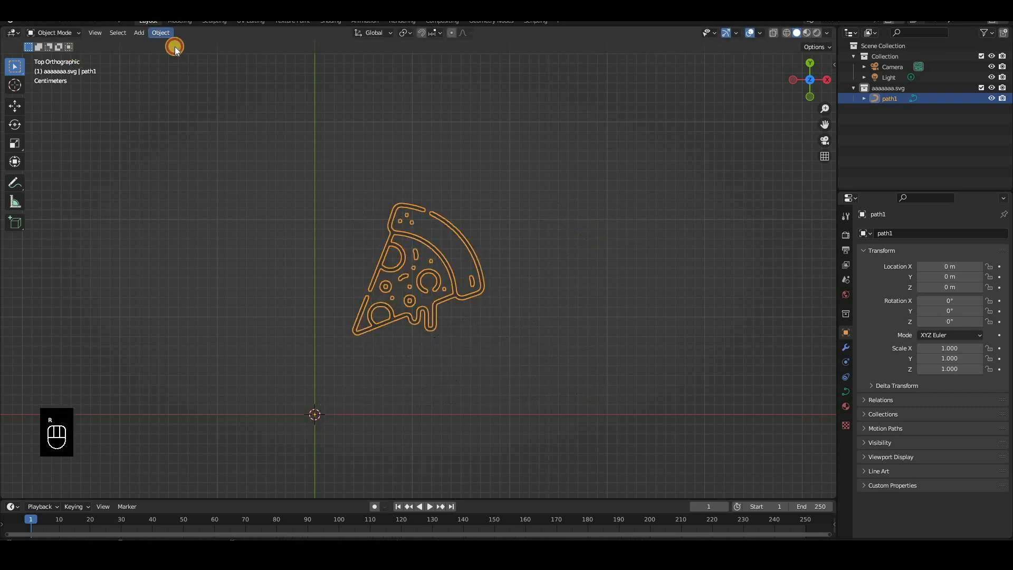
mouse_move(179, 55)
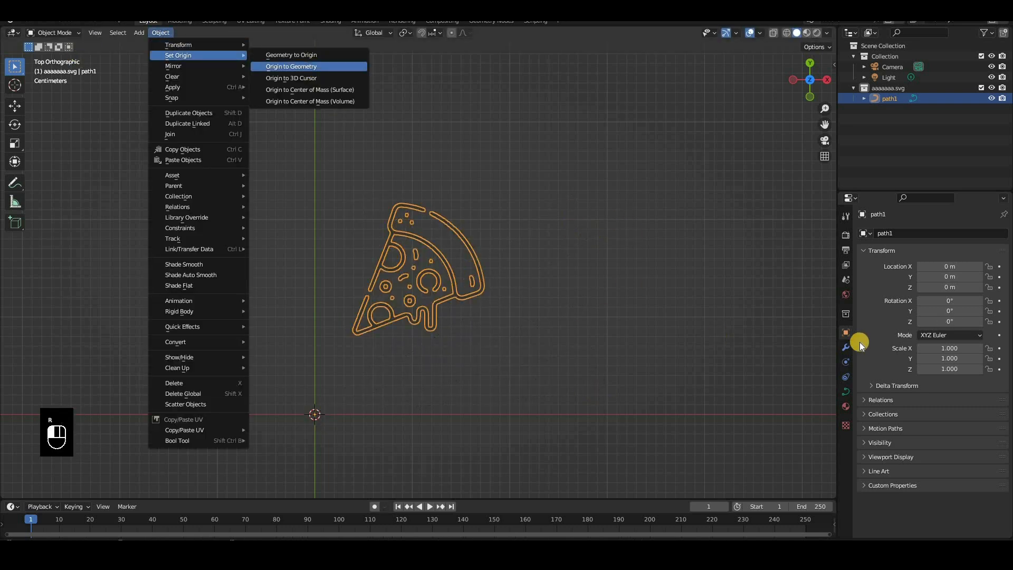
click(298, 68)
drag(947, 265, 947, 274)
text(0)
key(Return)
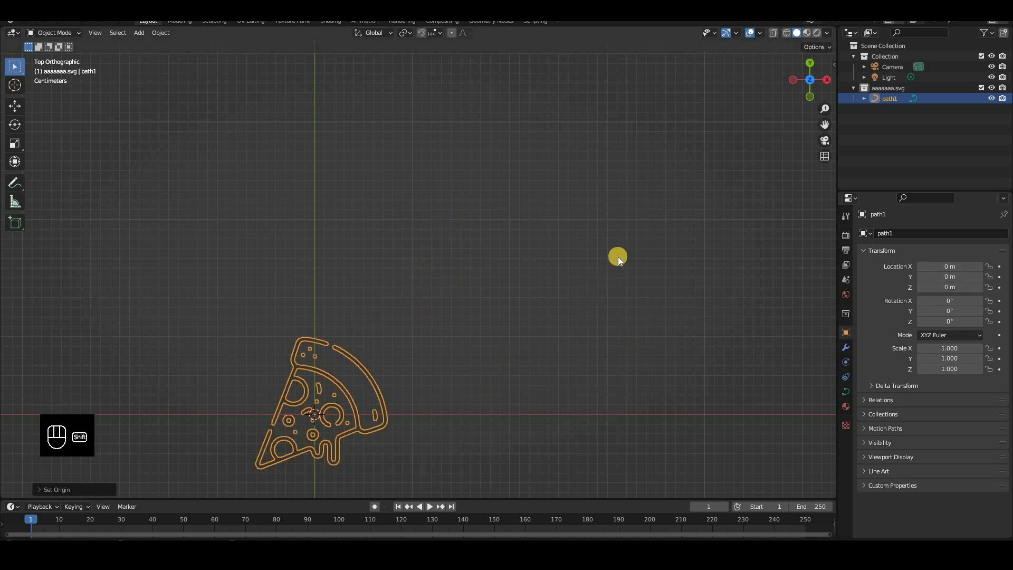
Duplicate the pizza curve and move the copy along the X axis to about -0.153 m
shift+middle_drag(615, 255, 565, 269)
scroll(651, 324, up, 2)
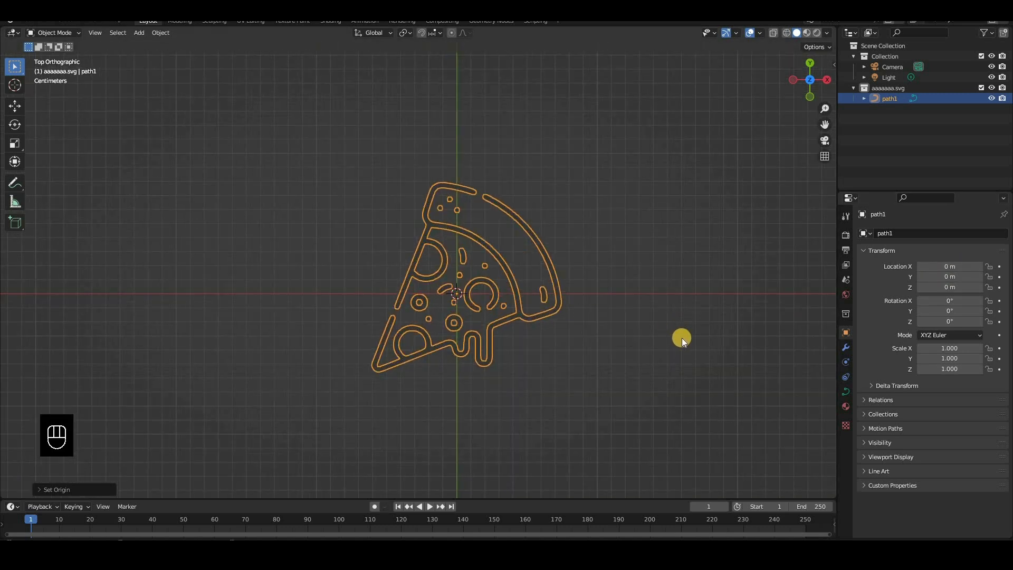
key(shift)
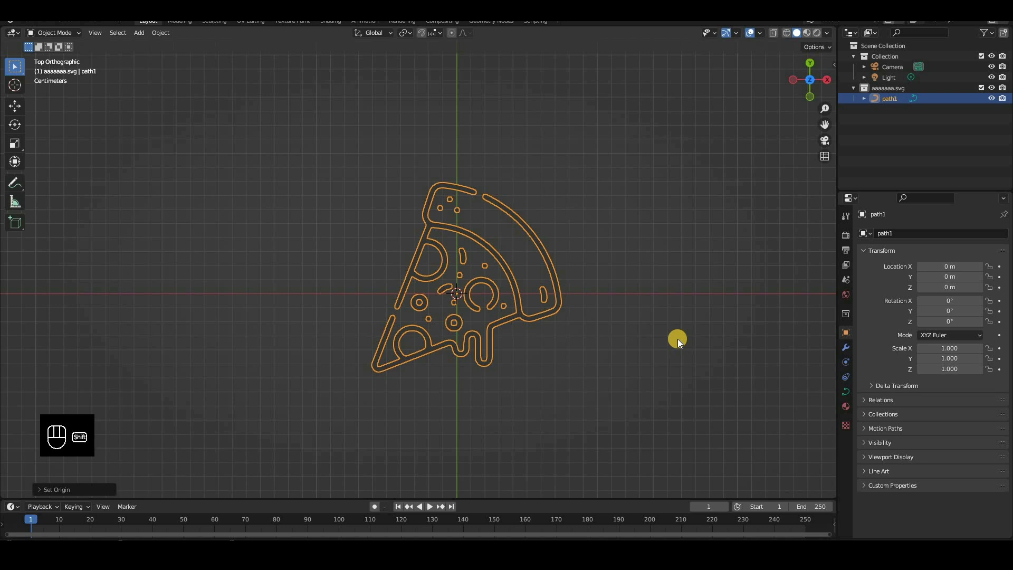
key(shift+d)
right_click(455, 226)
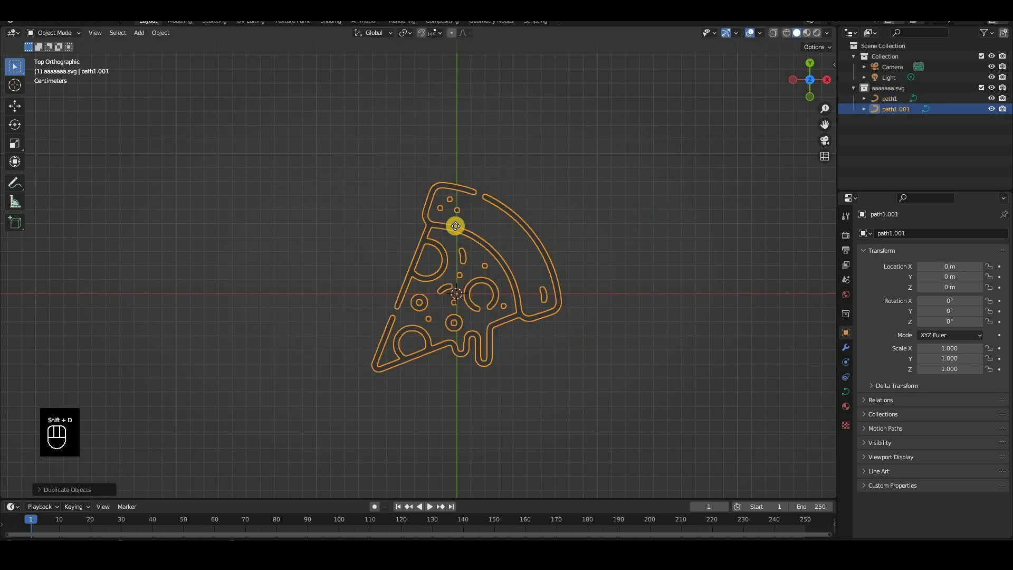
key(g)
click(320, 315)
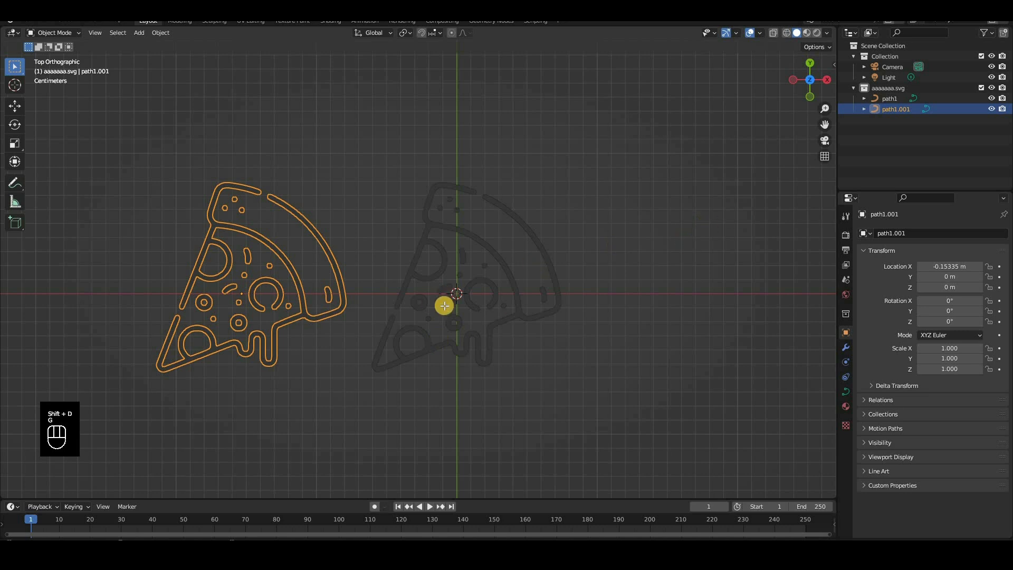
Examine the control points of both pizza curves together in Edit Mode
key(Tab)
key(Tab)
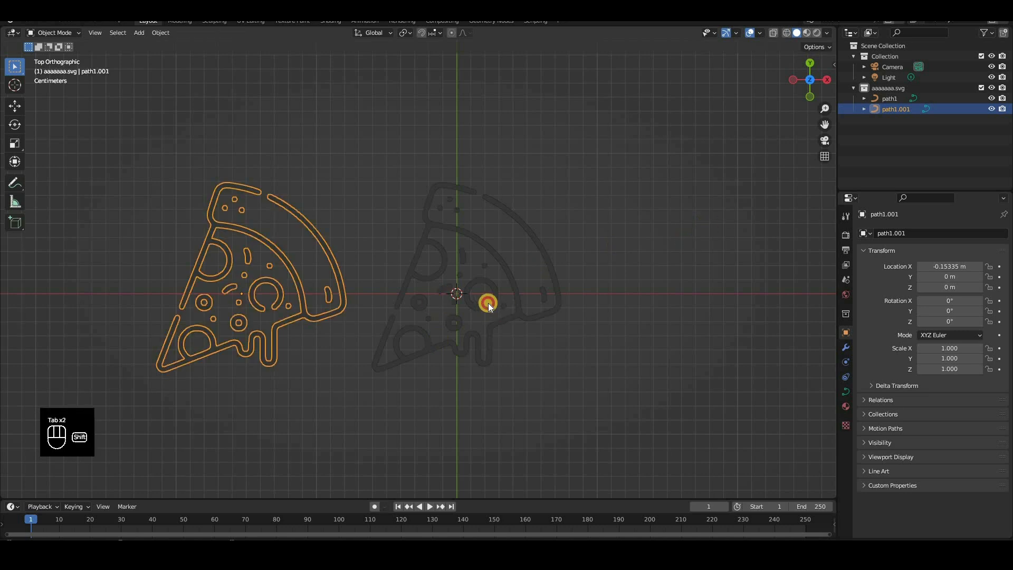
shift+click(625, 258)
key(Tab)
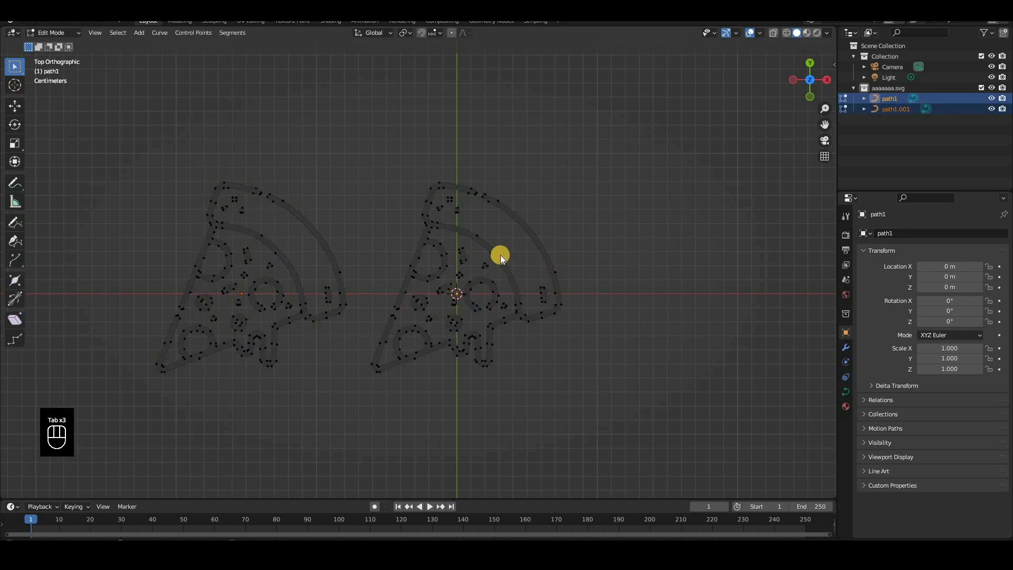
key(Tab)
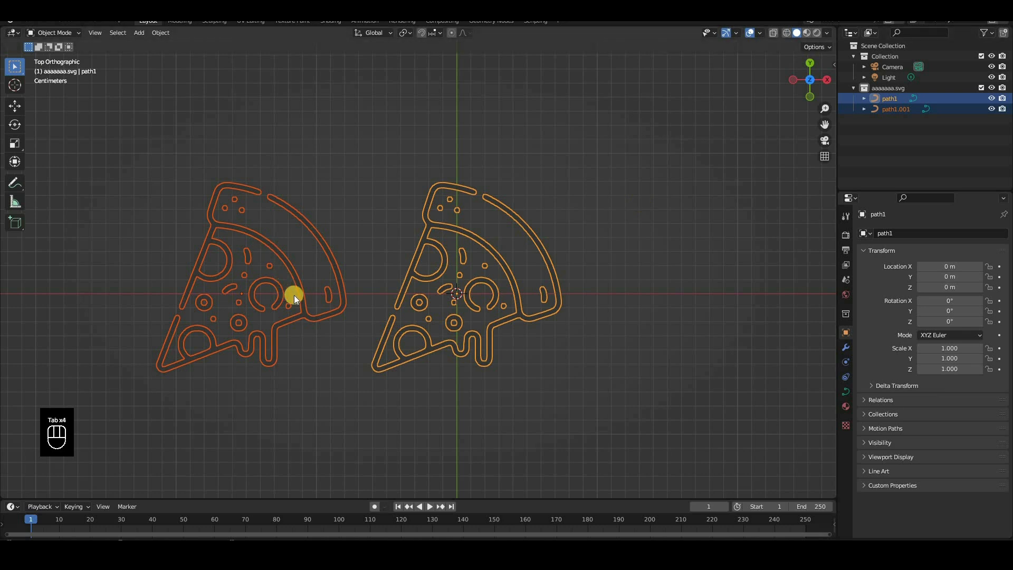
Convert the duplicated pizza curve to a mesh and enter Edit Mode on it
click(259, 195)
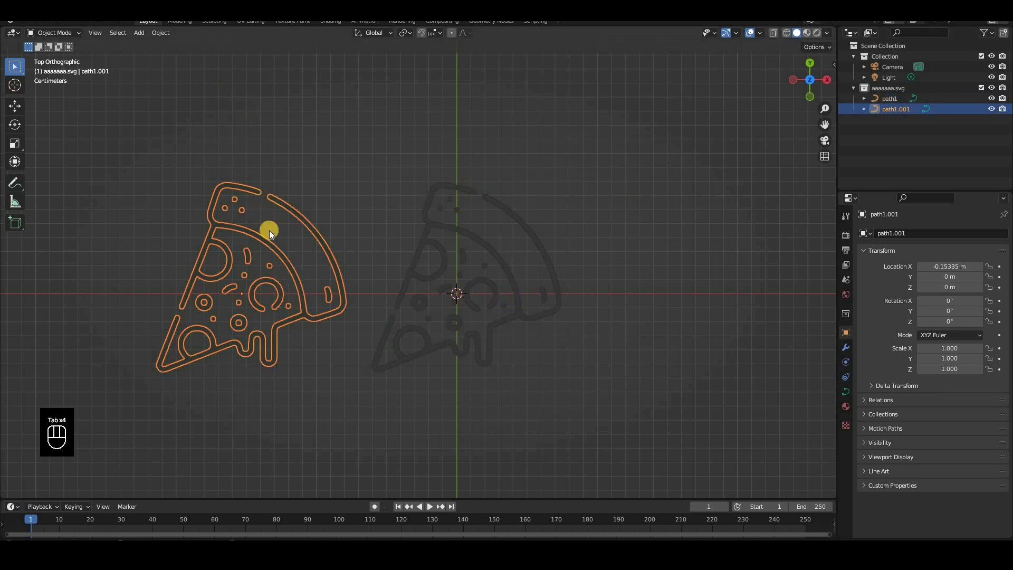
click(161, 33)
mouse_move(224, 343)
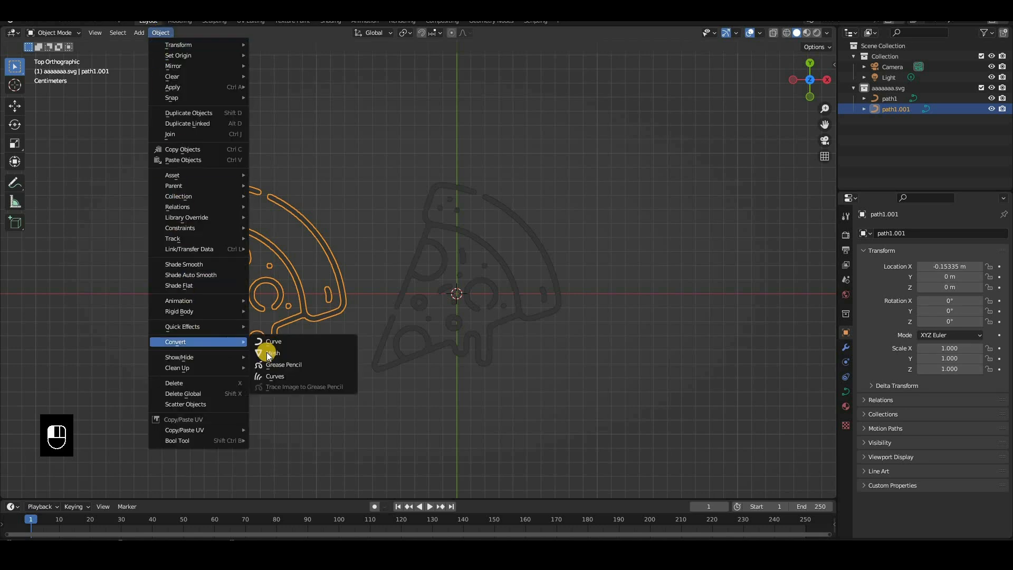
click(296, 353)
key(Tab)
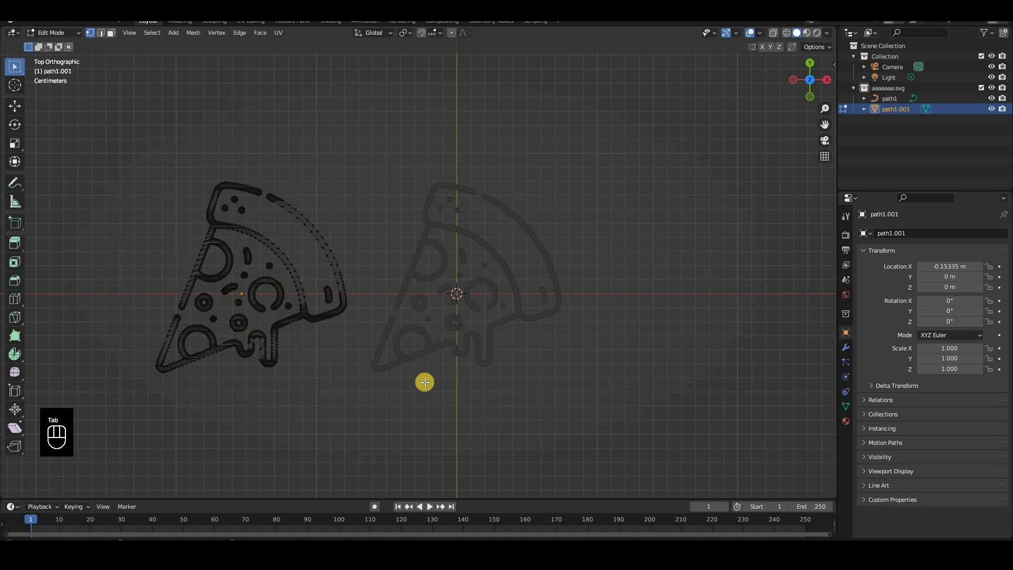
Extrude the whole pizza mesh, raise the extruded copy about 0.003 m along the Z axis, and return to Object Mode
key(a)
key(e)
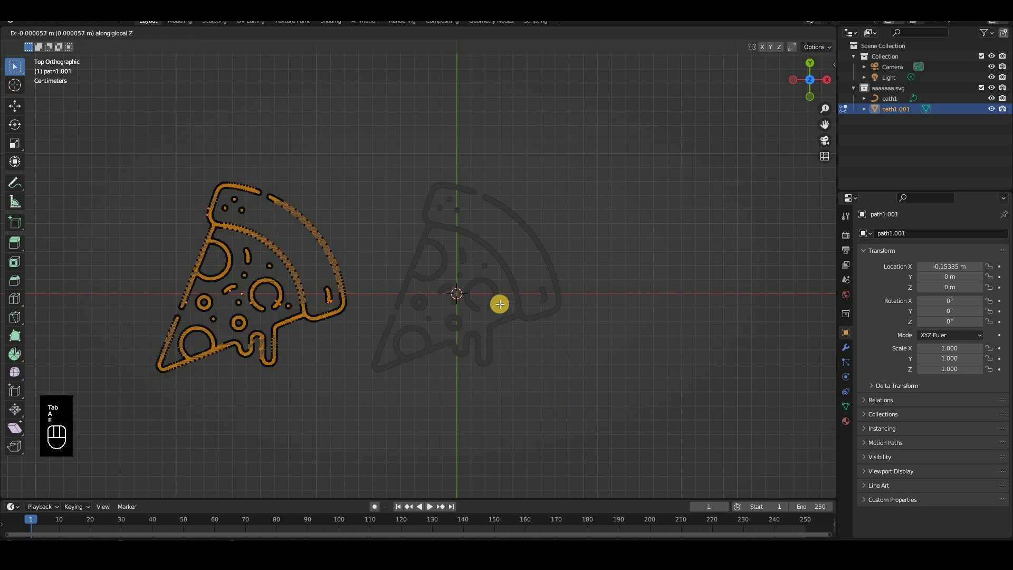
click(514, 296)
middle_drag(583, 290, 533, 298)
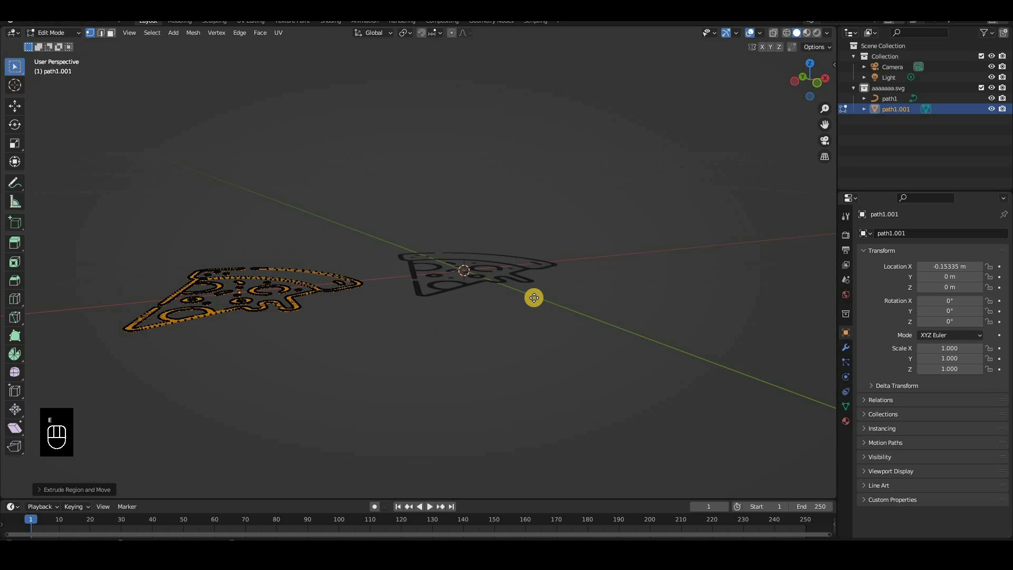
key(g)
key(z)
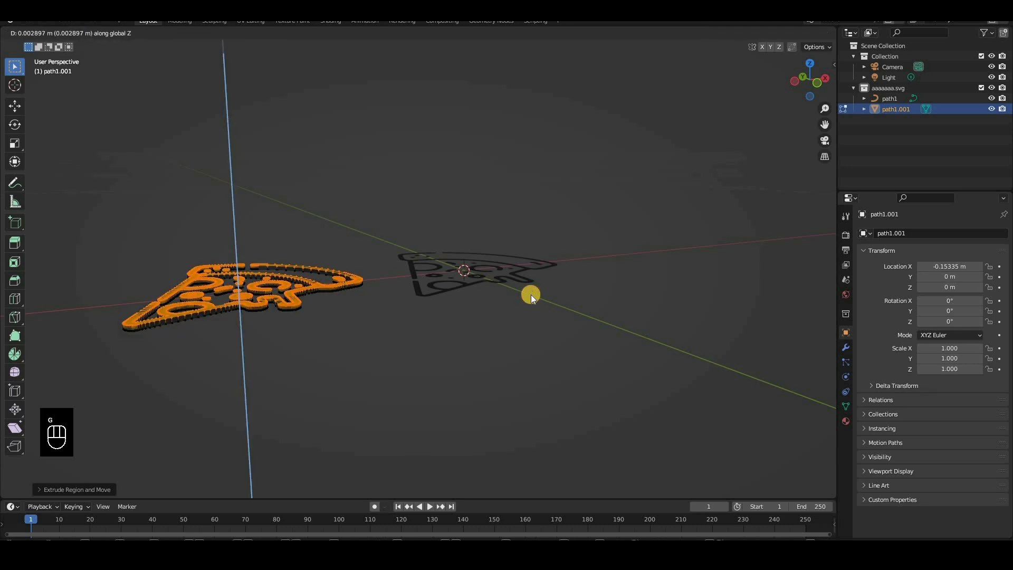
click(531, 294)
key(Tab)
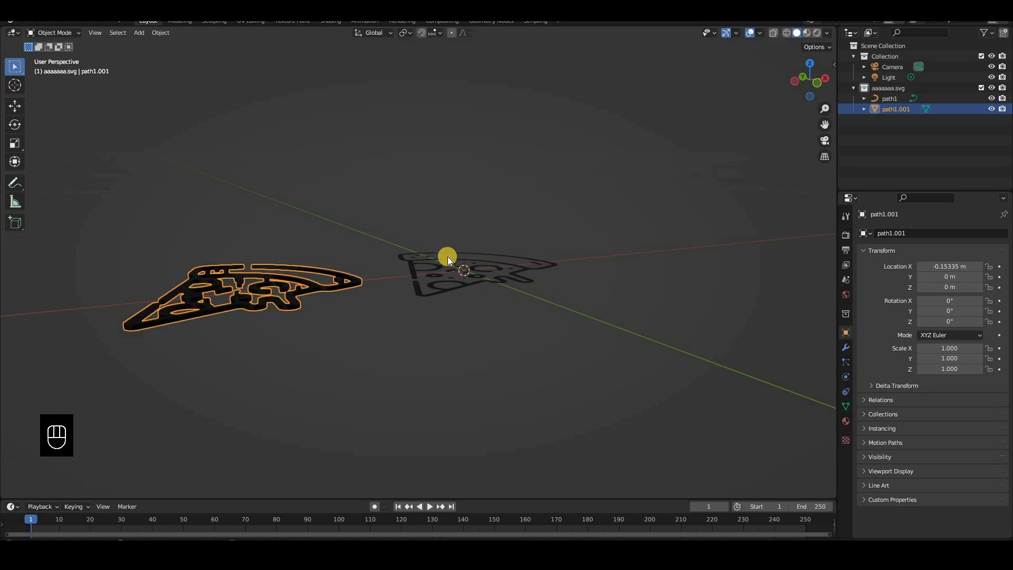
Enable nodes on the extruded pizza mesh's material and set its surface shader to Emission
middle_drag(413, 315, 828, 404)
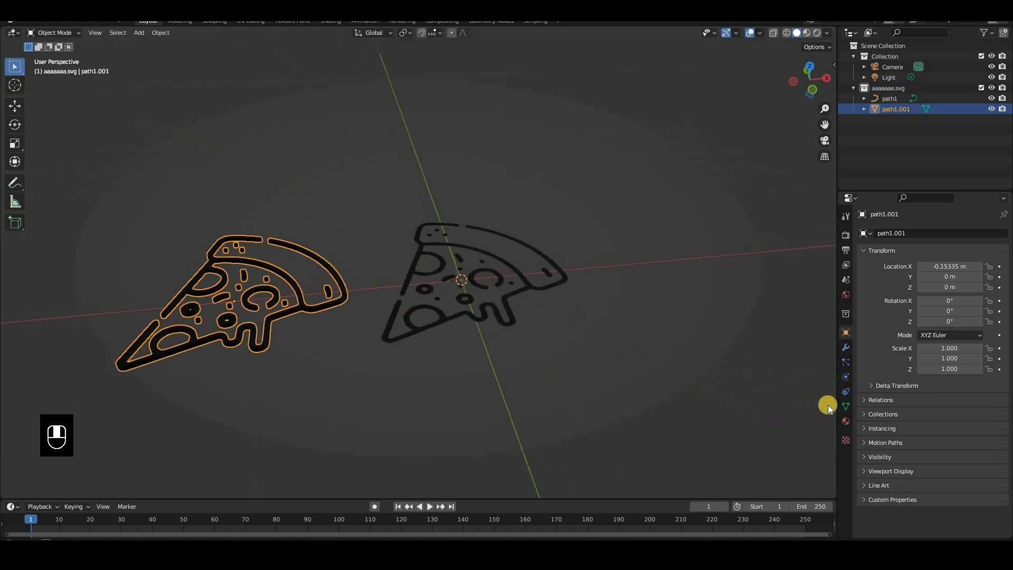
click(847, 419)
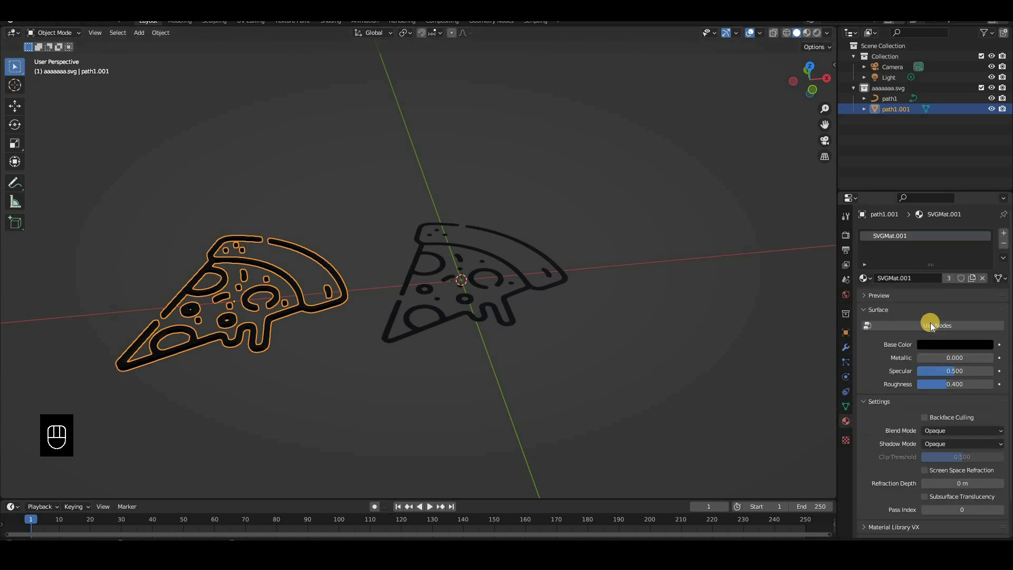
click(959, 327)
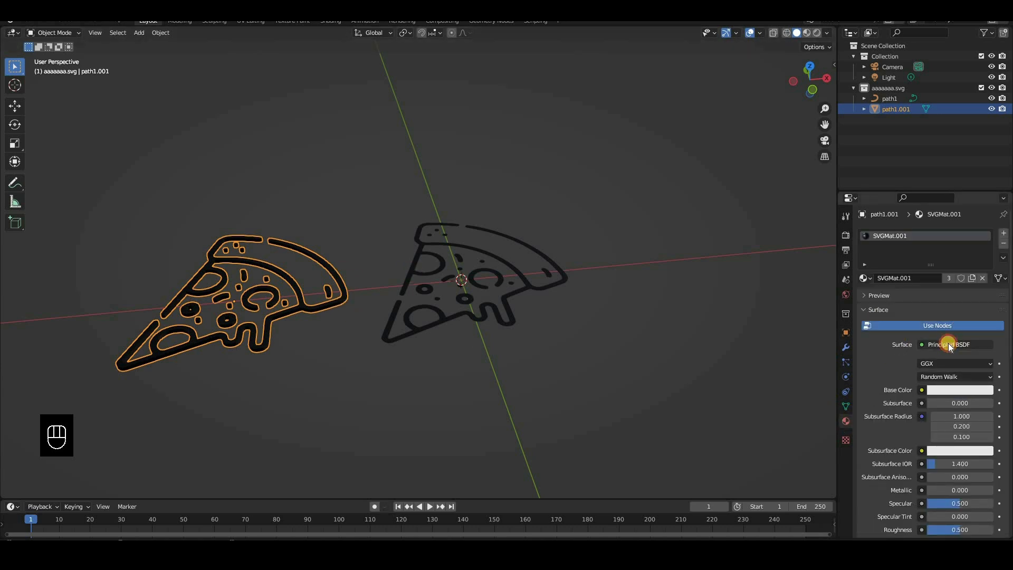
click(948, 345)
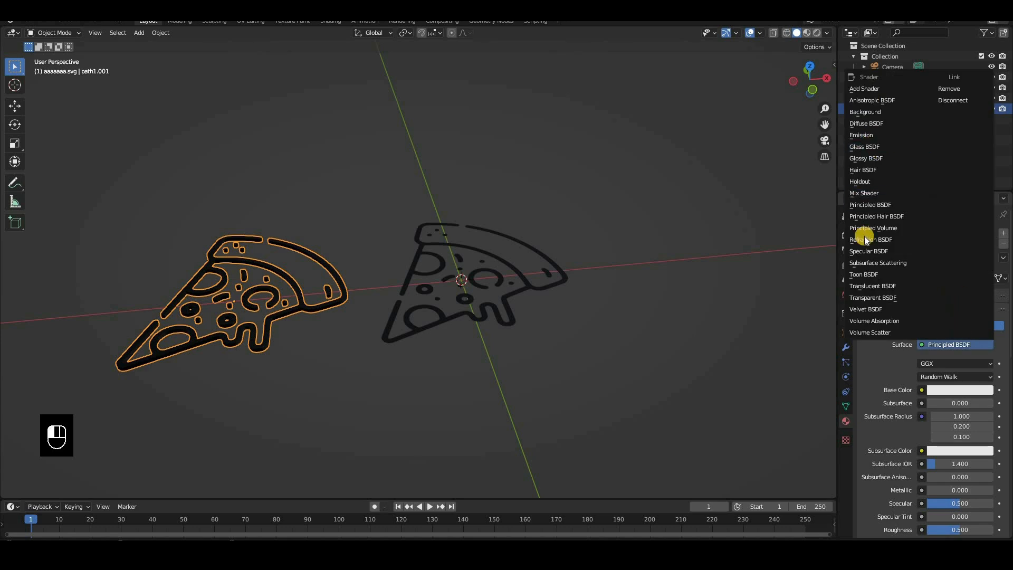
click(865, 135)
Rename the pizza mesh's material as crust
double_click(886, 238)
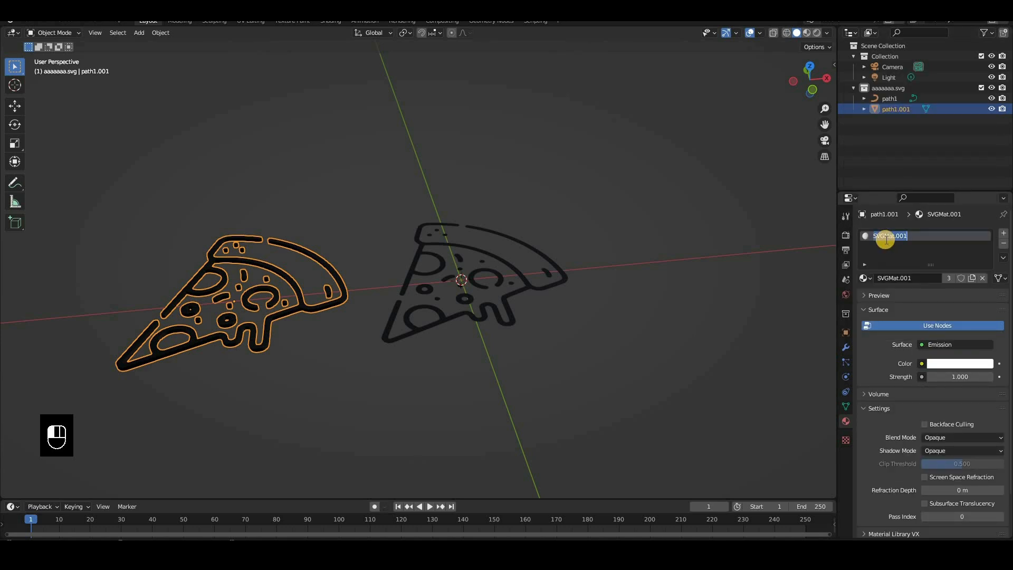
text(crust)
key(Return)
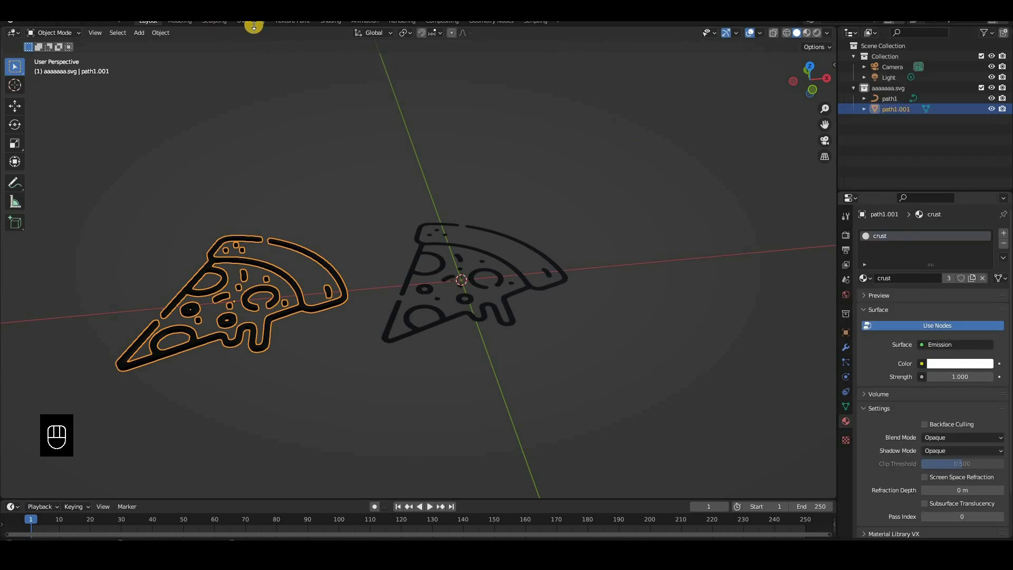
Open the reference image 6978255.png in the image editor of the UV Editing workspace
click(256, 21)
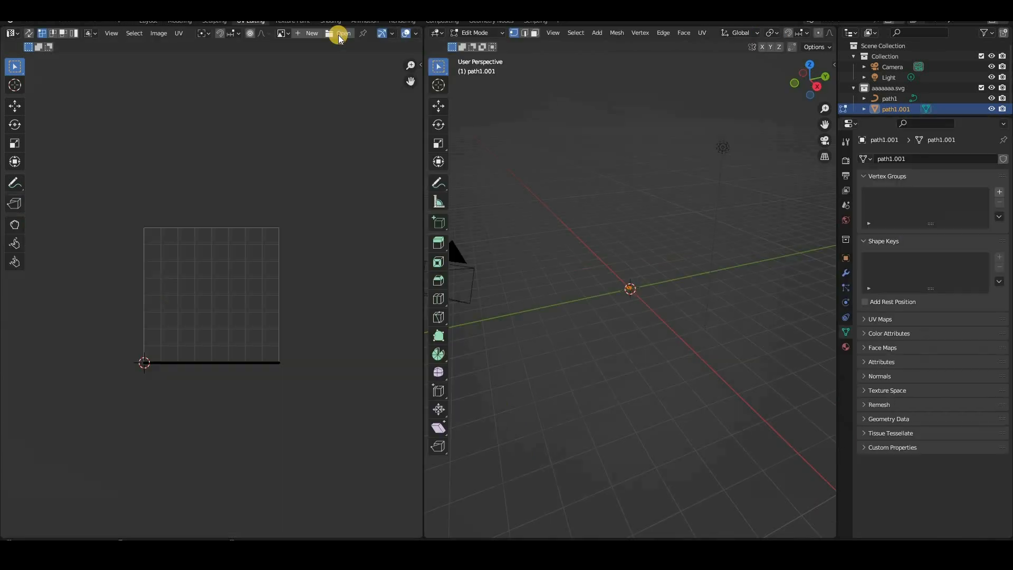
click(338, 35)
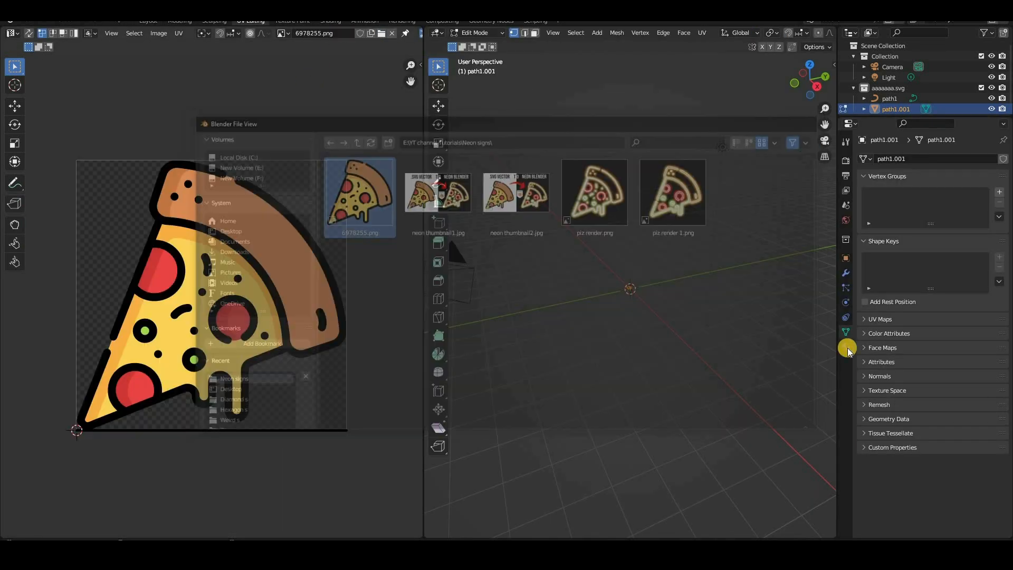
Set the crust material's emission strength to 50 and sample its colour from the brown crust in the reference image
click(845, 347)
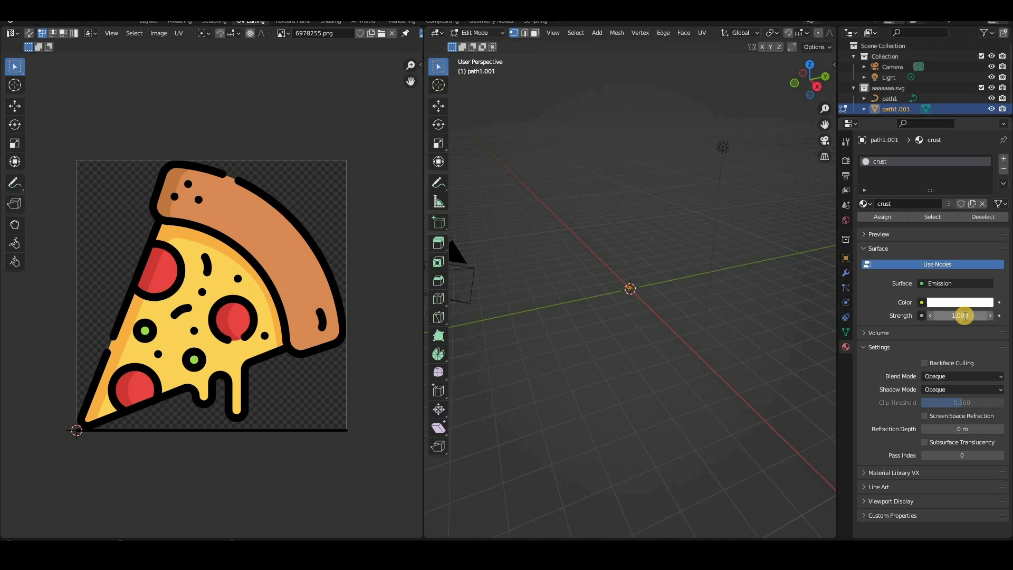
click(963, 315)
text(50)
key(Return)
click(957, 302)
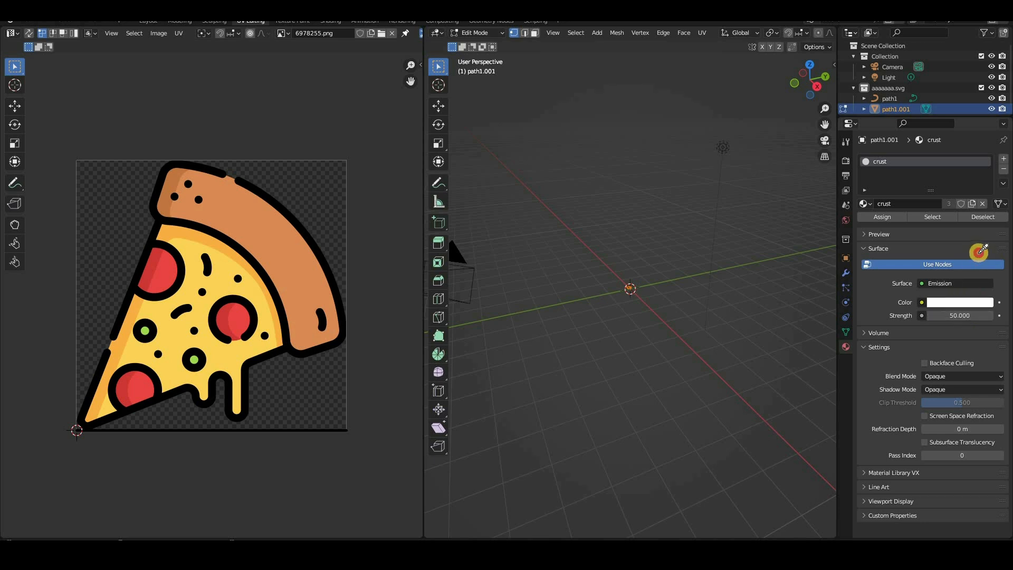
click(981, 254)
click(285, 261)
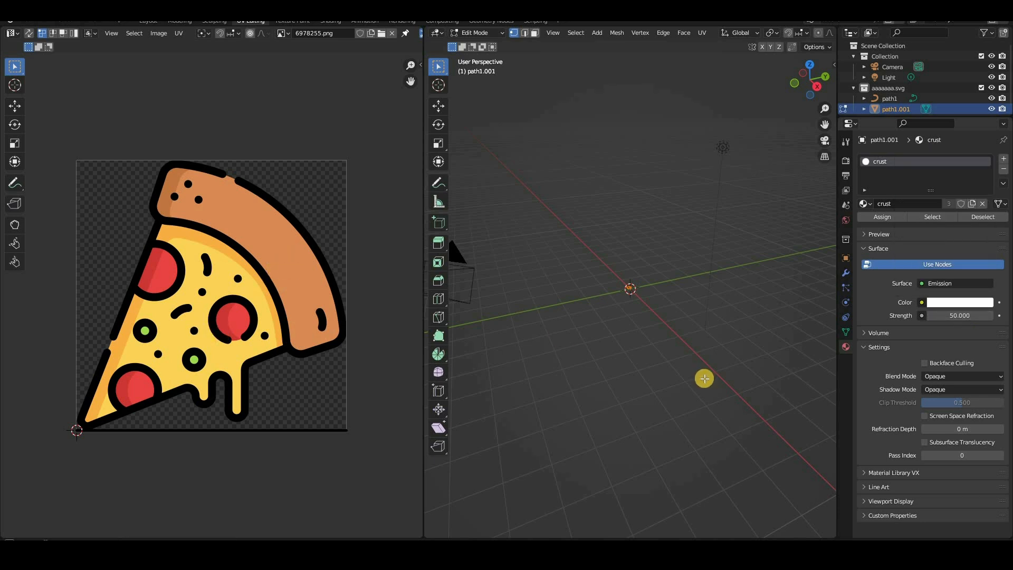
Preview the pizza mesh in Rendered shading in Object Mode and enable Bloom for the Eevee render
key(KP_Decimal)
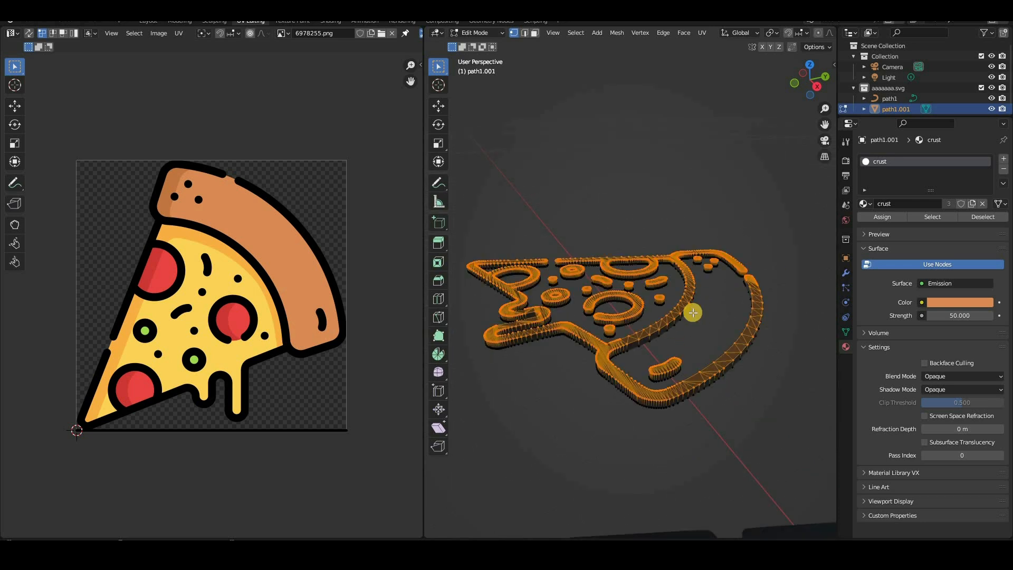
key(z)
click(718, 399)
key(Tab)
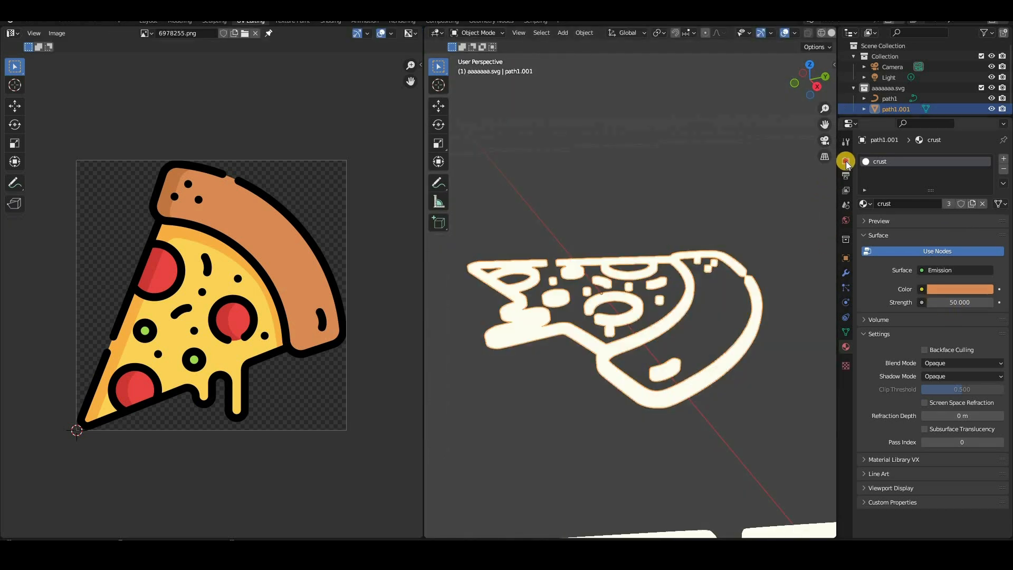
click(871, 247)
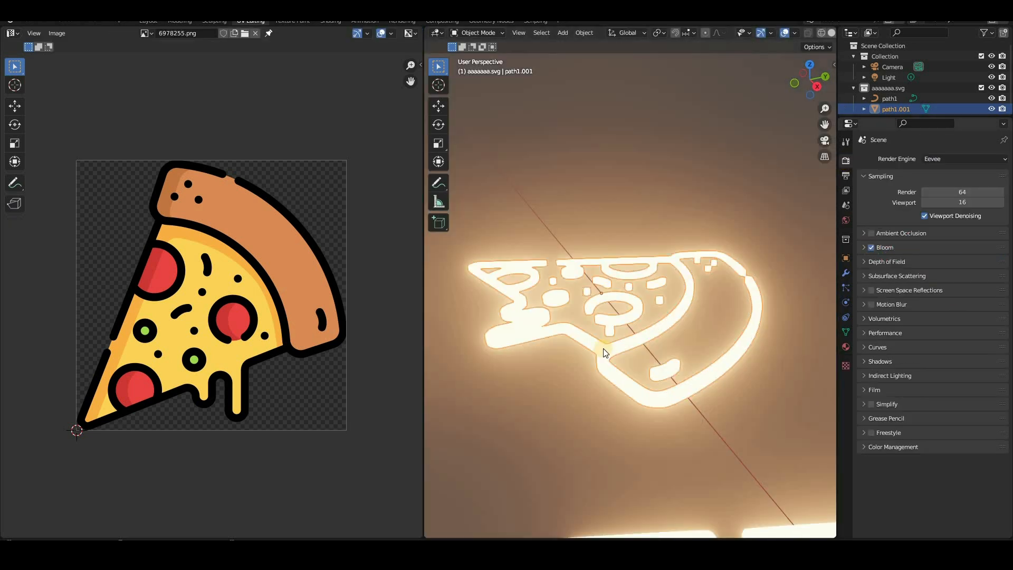
key(KP_7)
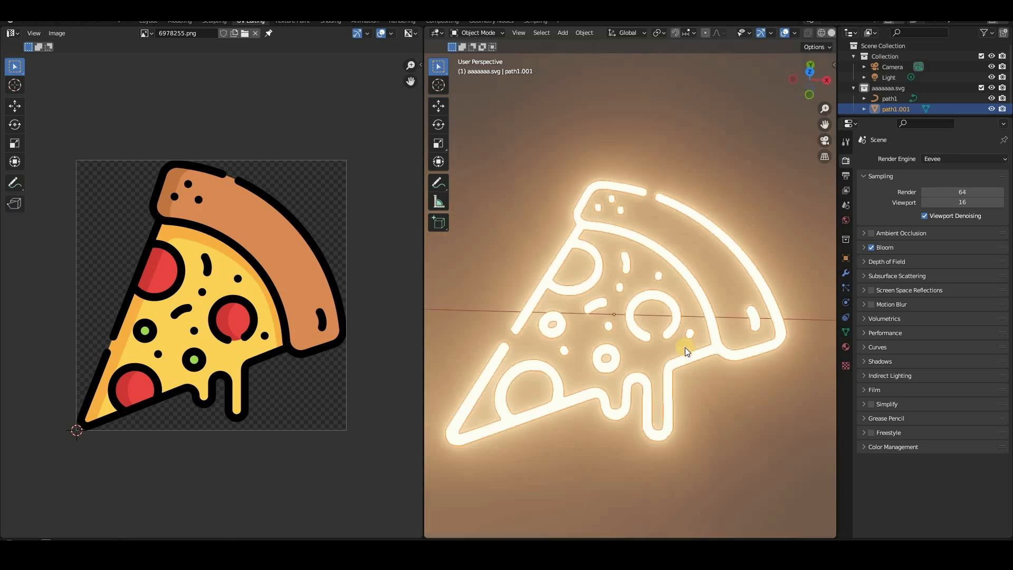
middle_drag(684, 347, 685, 370)
key(KP_7)
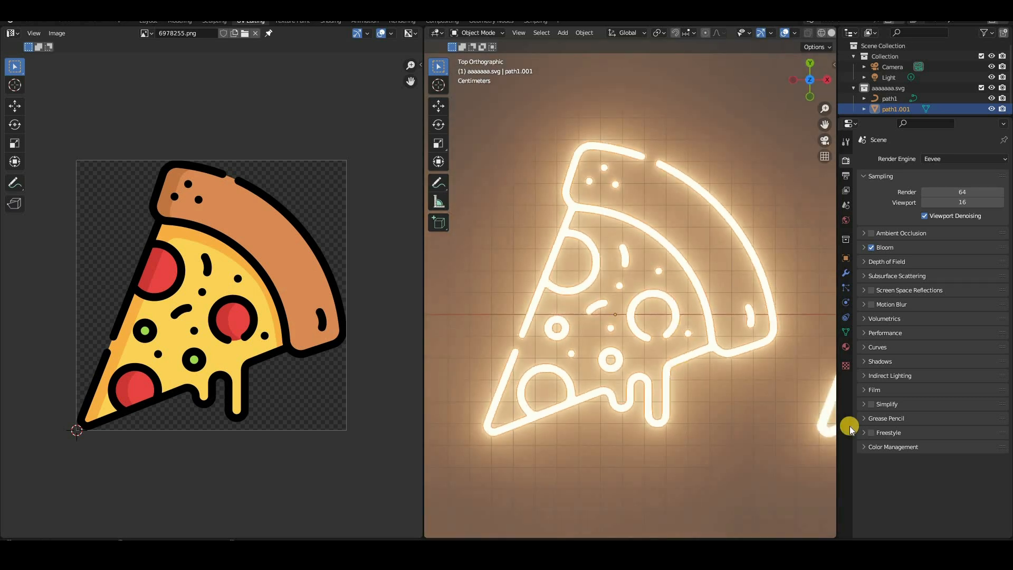
mouse_move(720, 280)
middle_down()
mouse_move(742, 297)
mouse_move(733, 274)
middle_up()
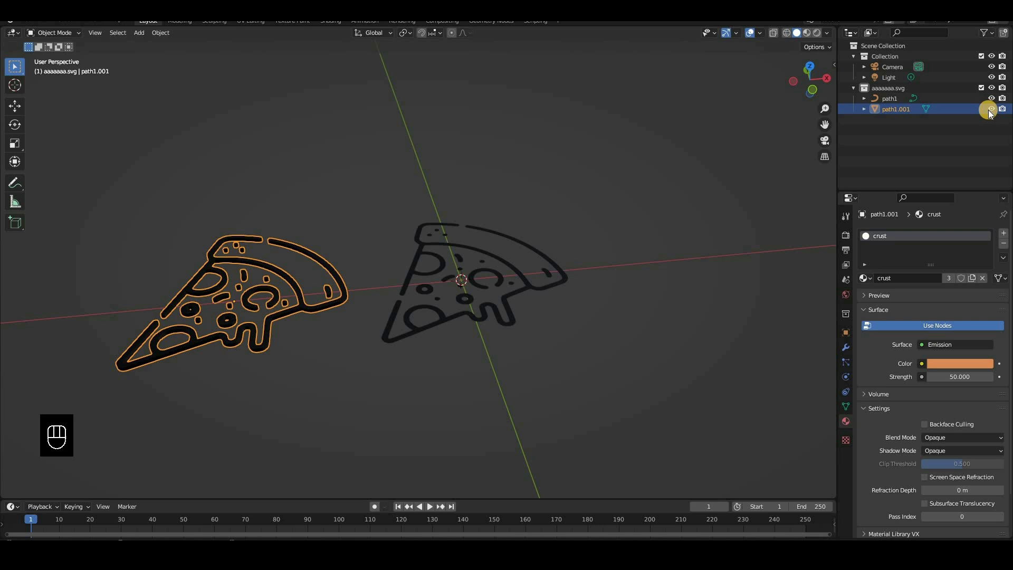
In the Layout workspace, hide the extruded mesh path1.001 and preview the original curve path1 from above in Rendered shading
click(991, 108)
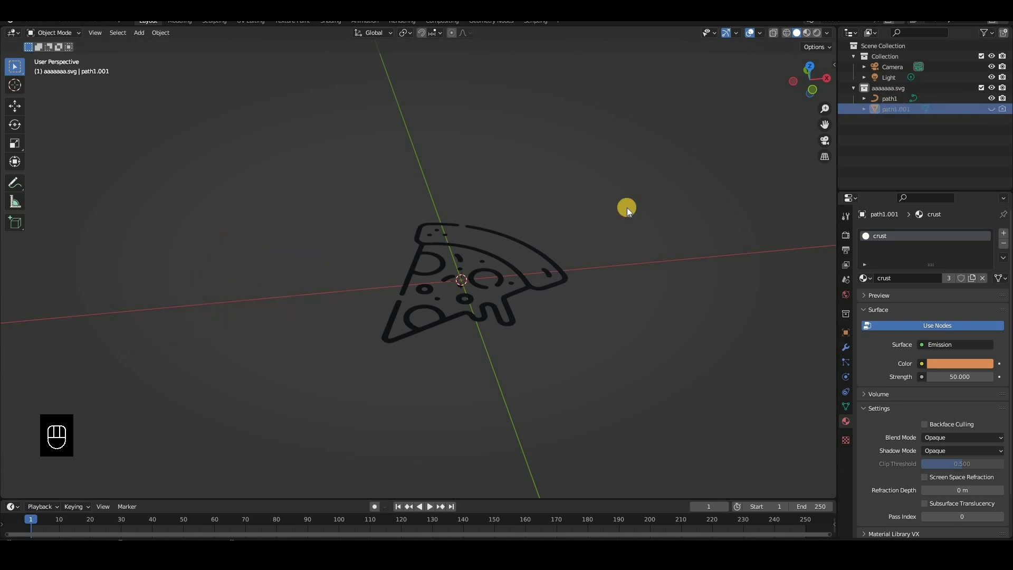
click(891, 98)
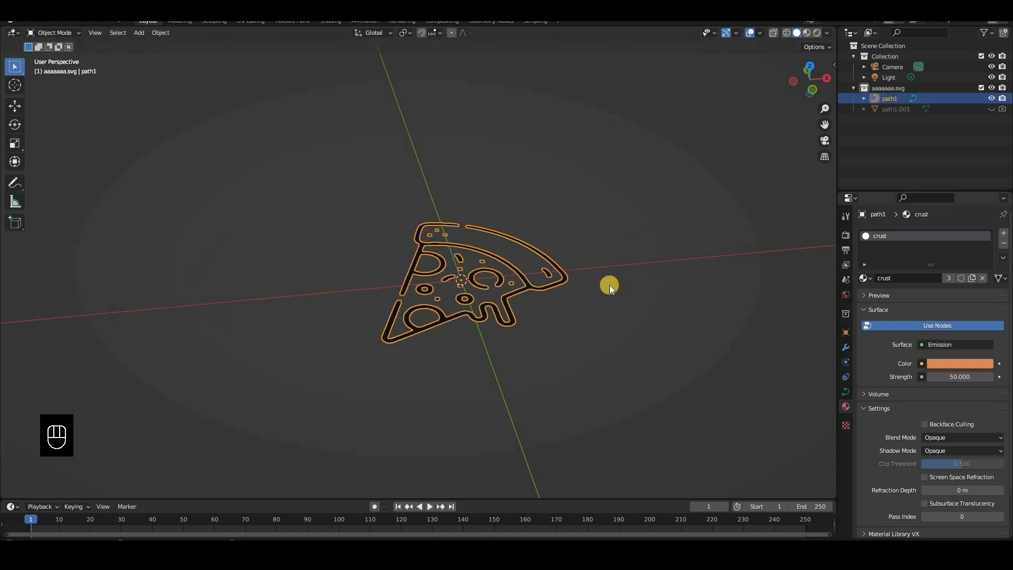
key(KP_7)
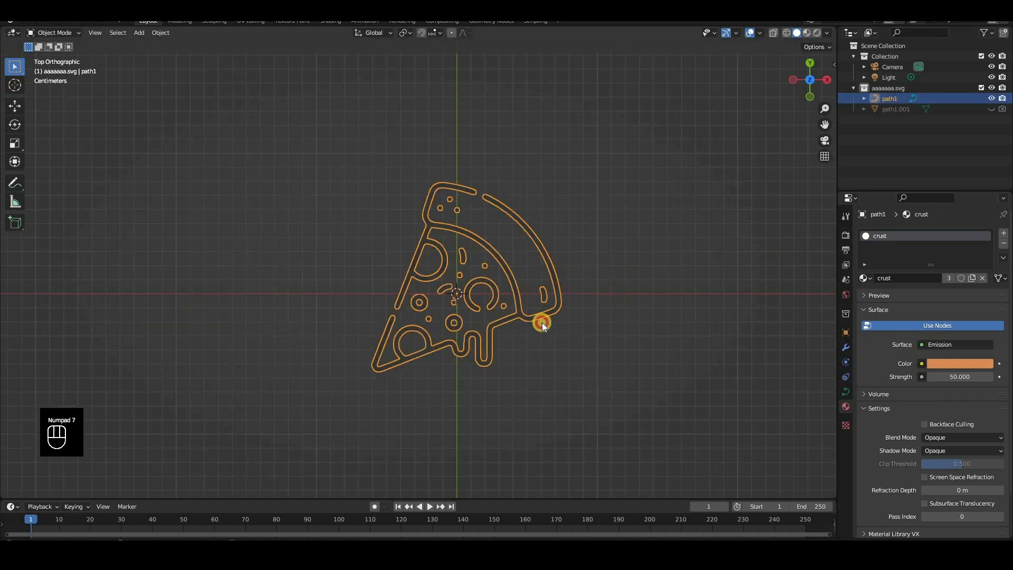
key(z)
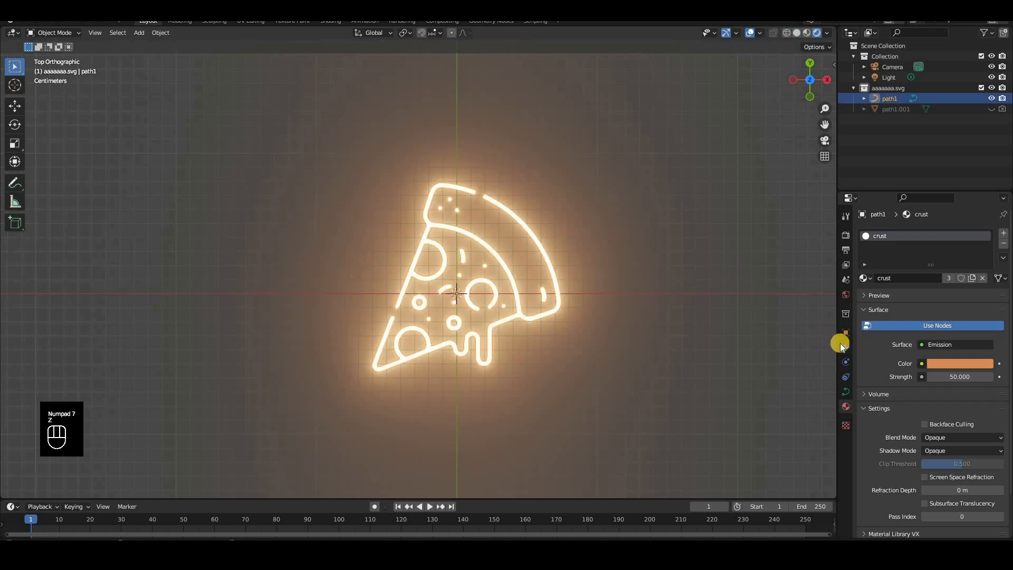
Set the world background colour to black
click(846, 295)
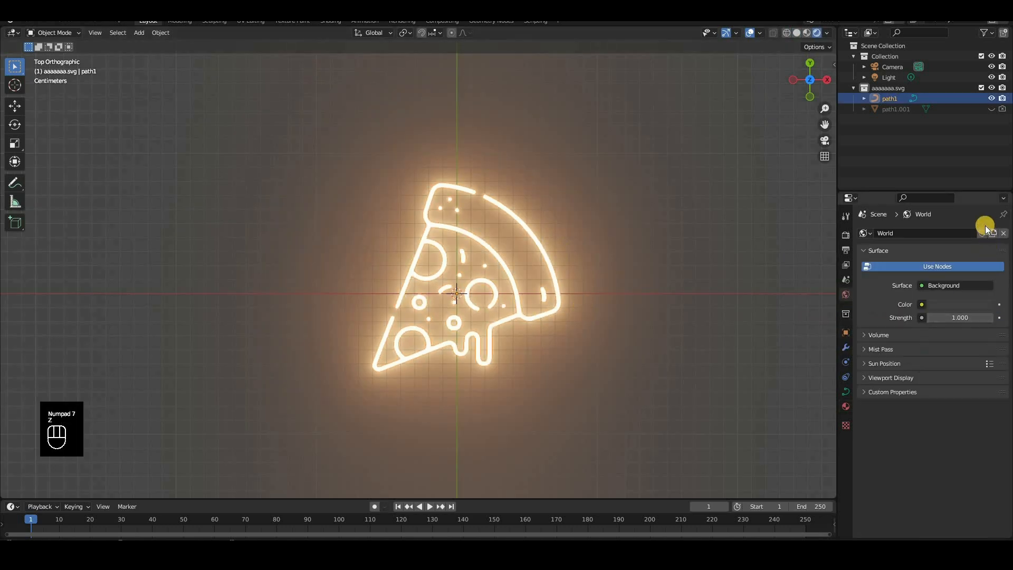
click(952, 305)
drag(945, 278, 845, 234)
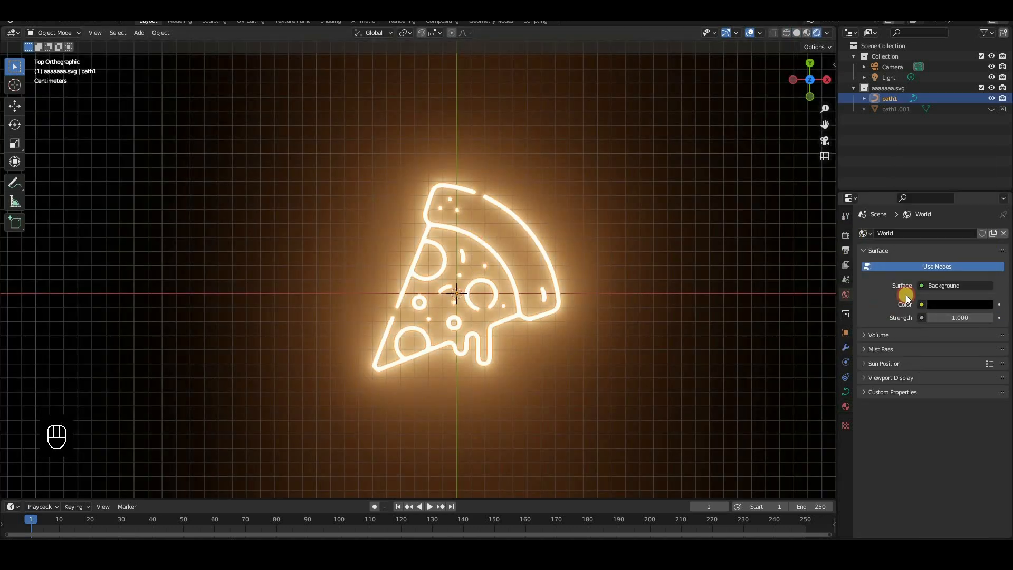
Try Bloom radii of 2 and 3, and settle on a Bloom radius of 2.3
click(845, 234)
click(863, 322)
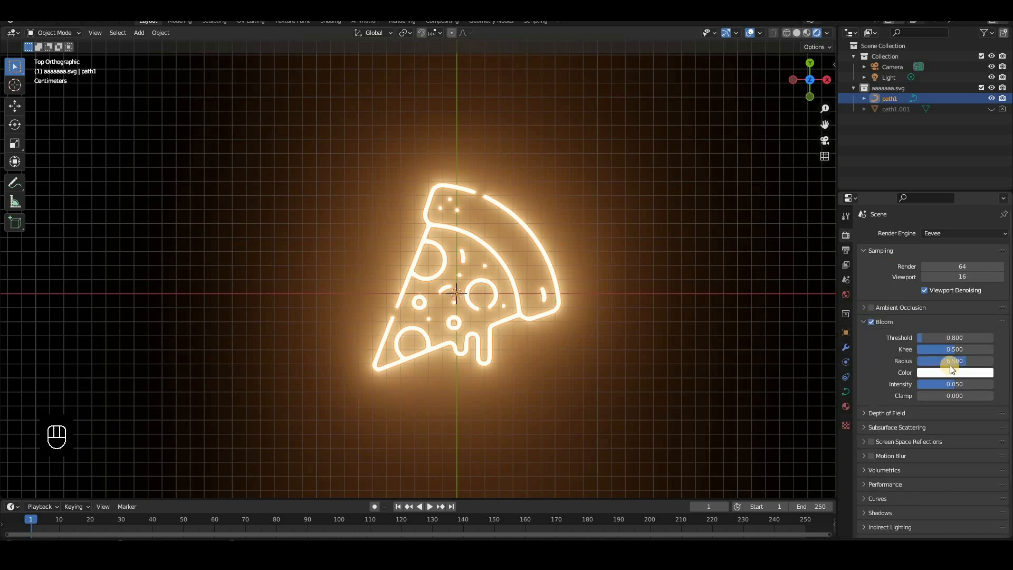
click(955, 360)
text(2)
key(Return)
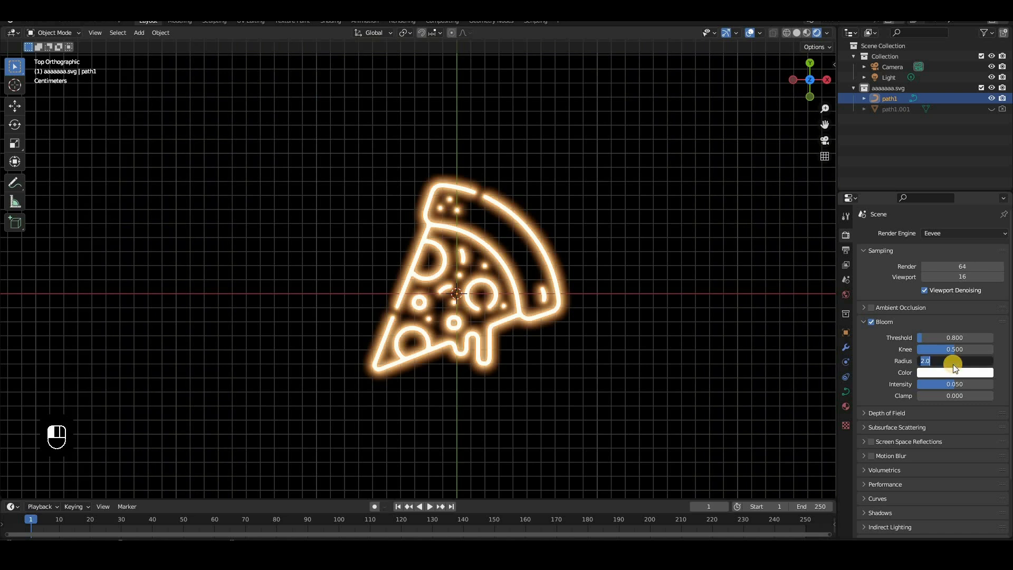
text(3)
key(Return)
click(947, 360)
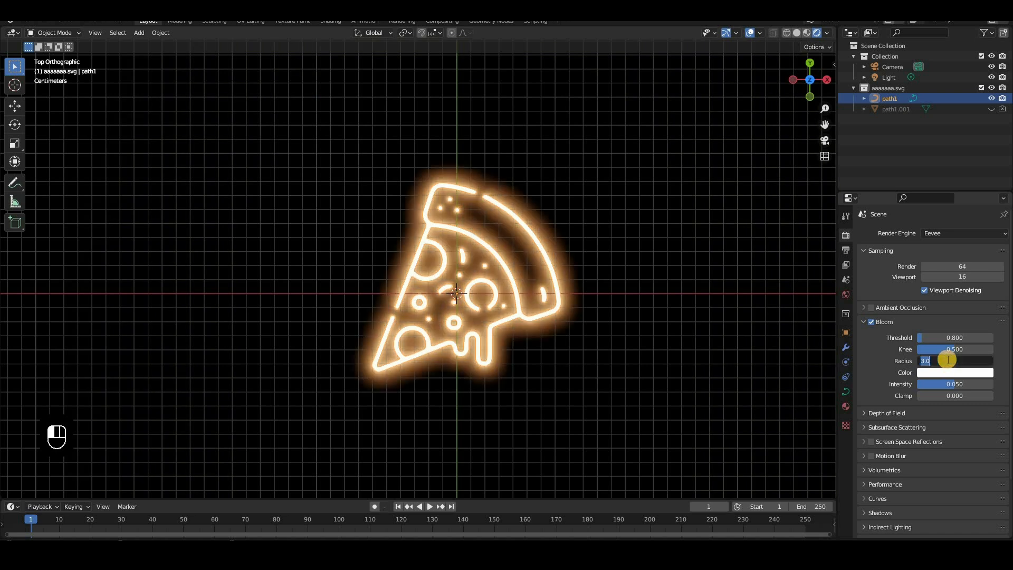
text(2.3)
key(Return)
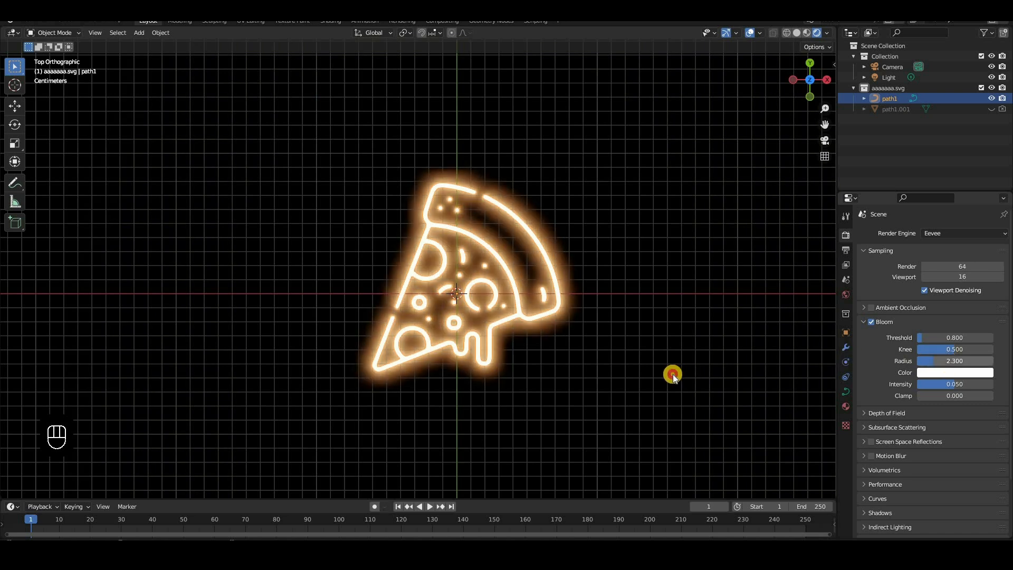
Show the glowing pizza curve from above beside the reference image in the UV Editing workspace, in Object Mode, and open its material settings
click(561, 362)
scroll(590, 342, up, 2)
click(558, 305)
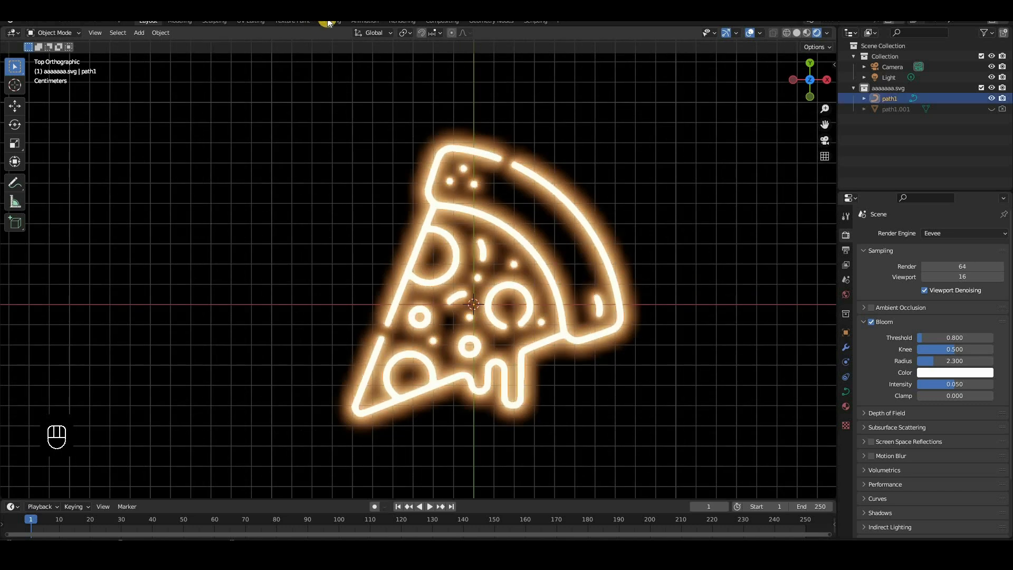
click(328, 21)
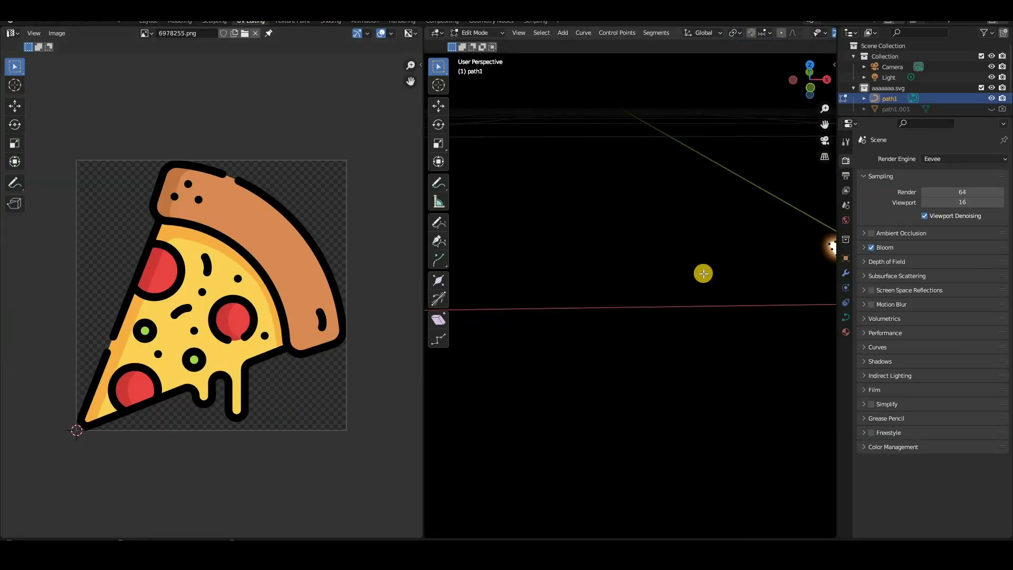
key(KP_7)
scroll(478, 329, down, 3)
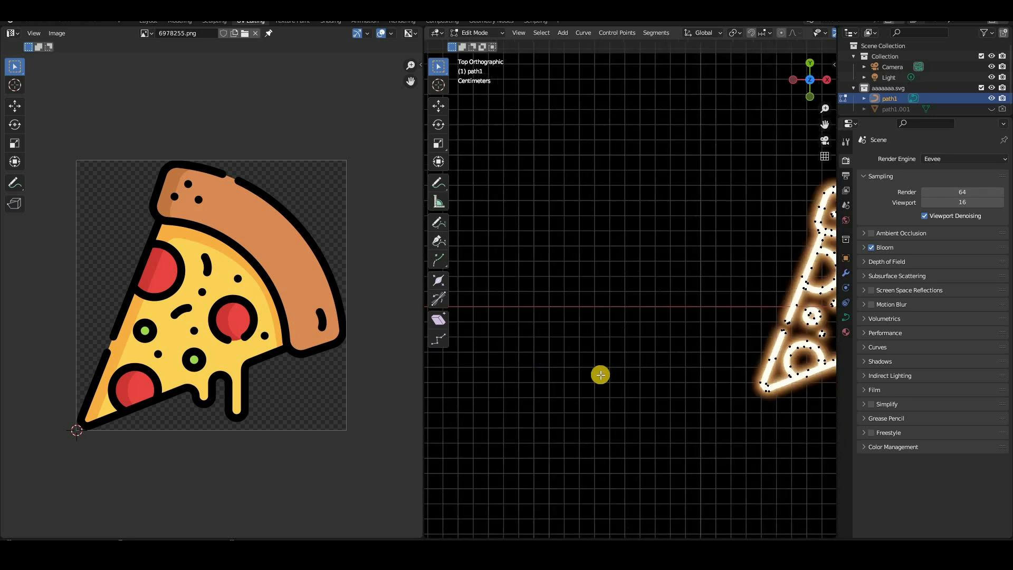
shift+middle_drag(524, 379, 778, 401)
key(Tab)
click(845, 331)
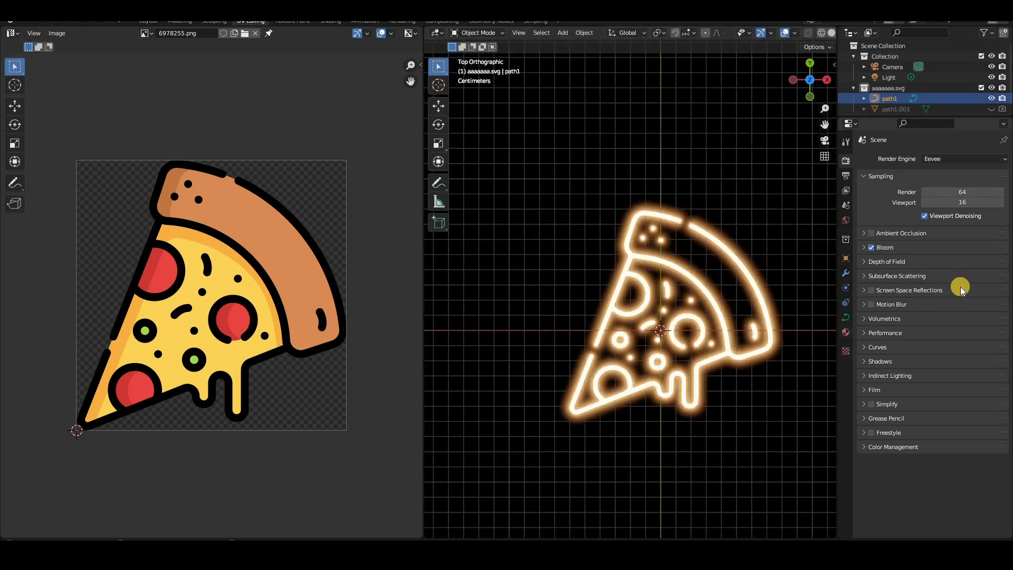
Sample the reference crust's orange-brown for the curve's emission colour and shift it to a more vivid orange
click(960, 289)
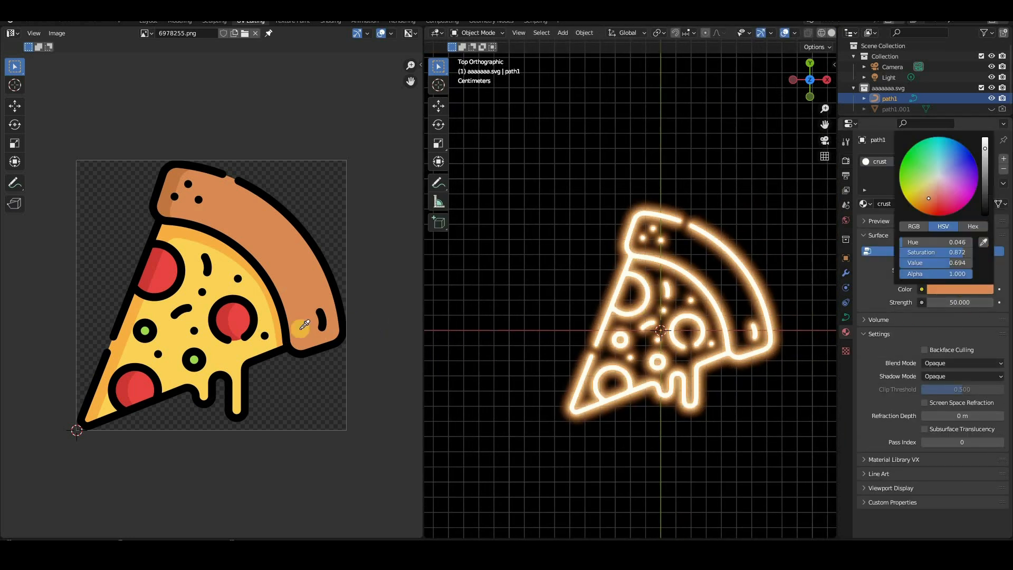
click(946, 289)
click(926, 202)
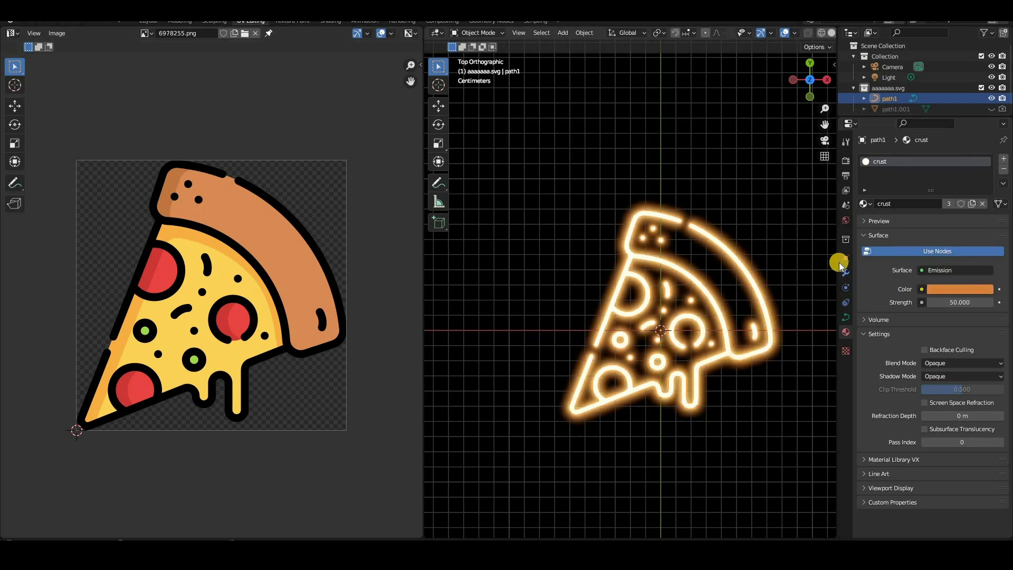
Set the scene's colour management View Transform to Standard
click(846, 160)
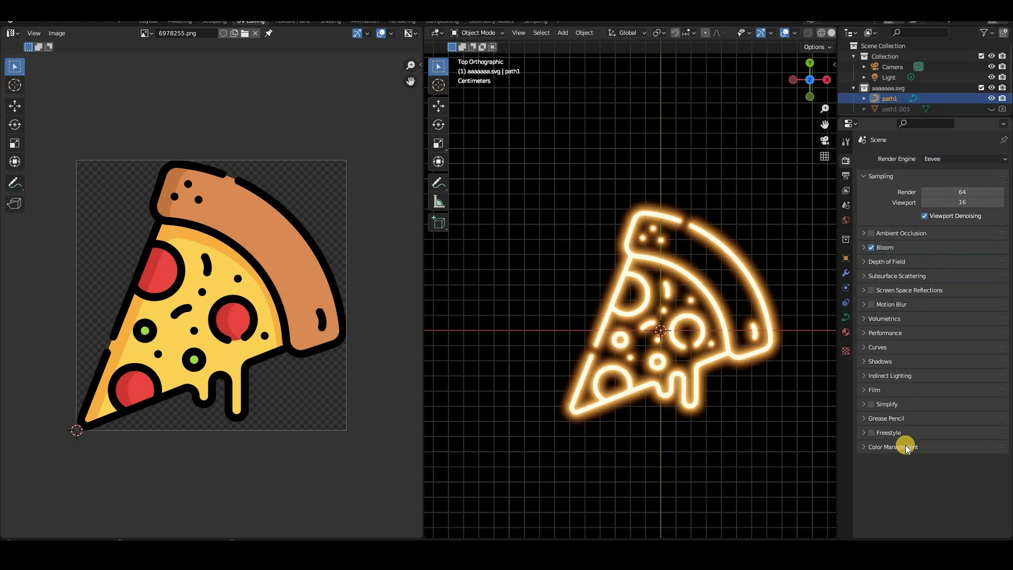
click(933, 448)
scroll(934, 462, down, 1)
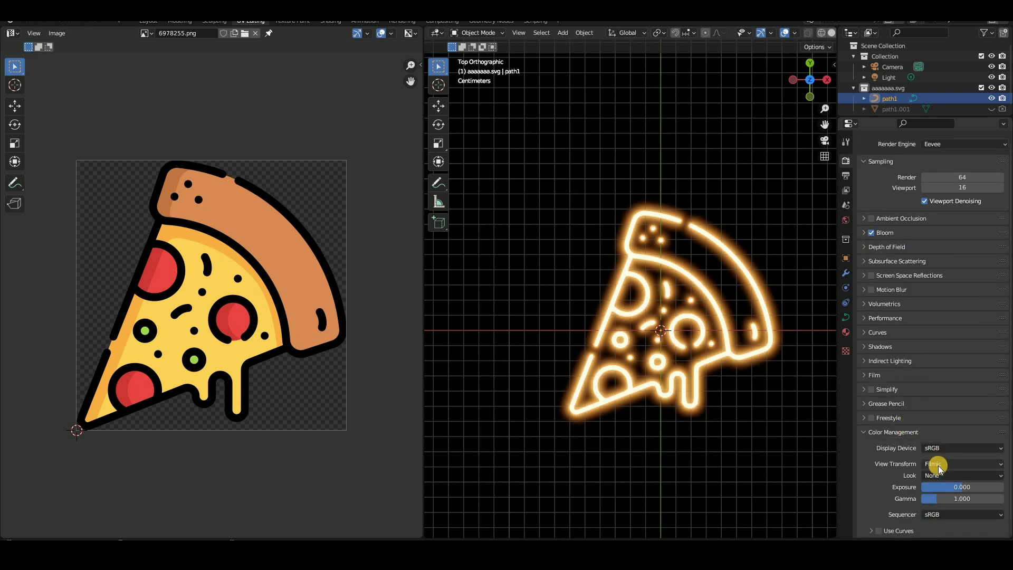
click(941, 463)
click(948, 477)
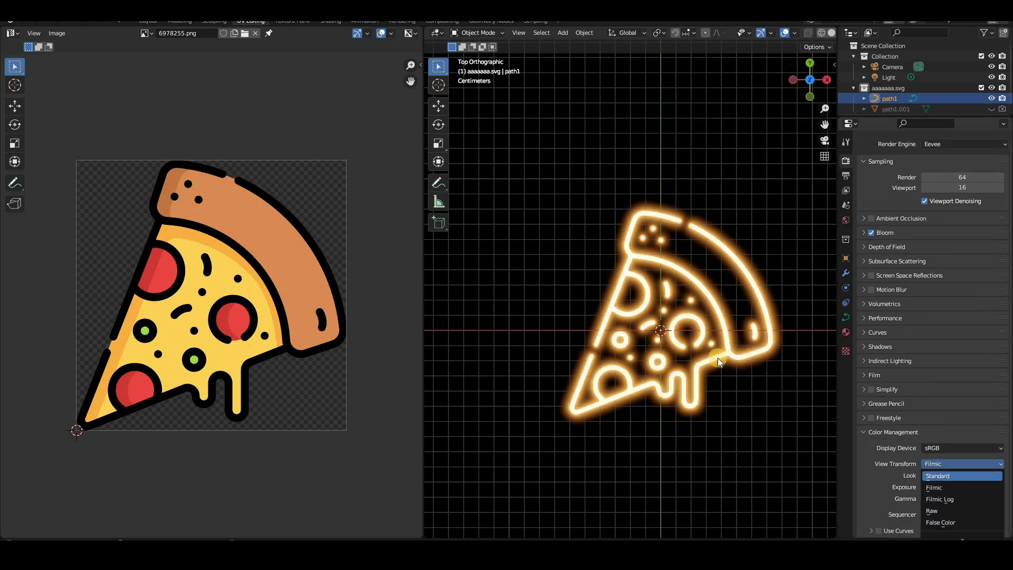
Return to the Layout workspace and rename the path1 curve as crust
click(146, 23)
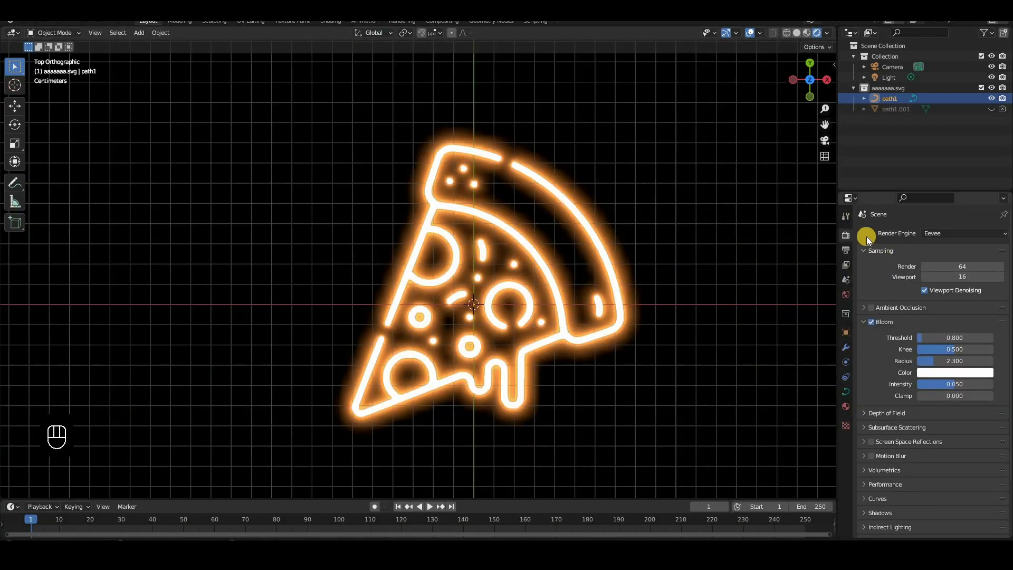
click(845, 406)
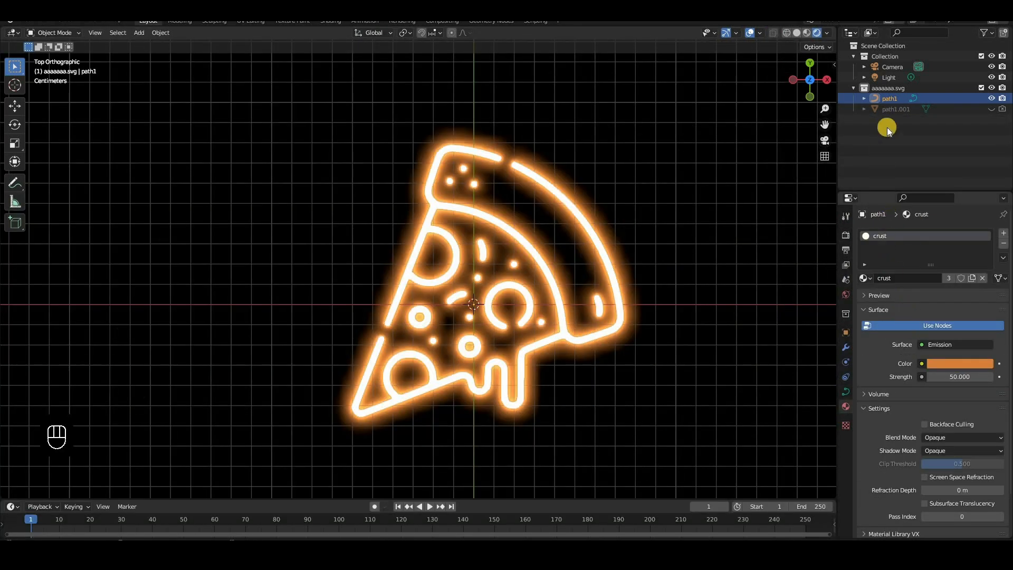
double_click(890, 98)
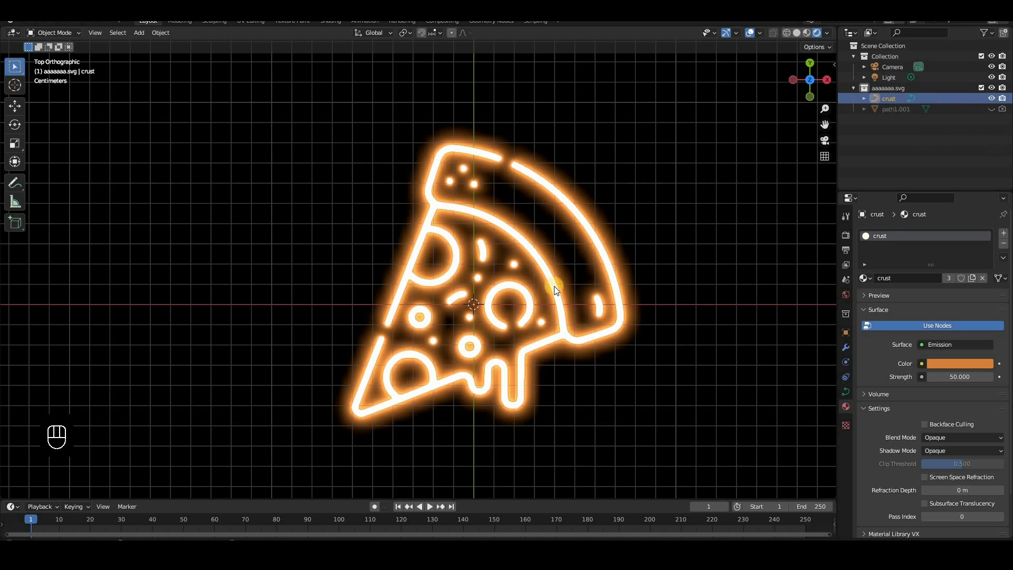
key(Return)
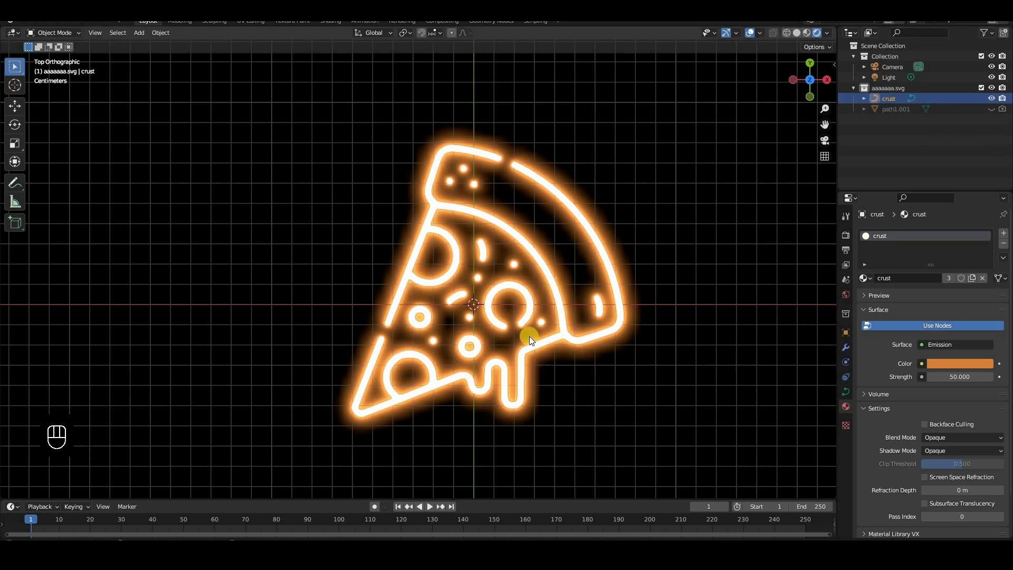
Display the view in Solid shading and duplicate the crust curve three times in place
key(shift+z)
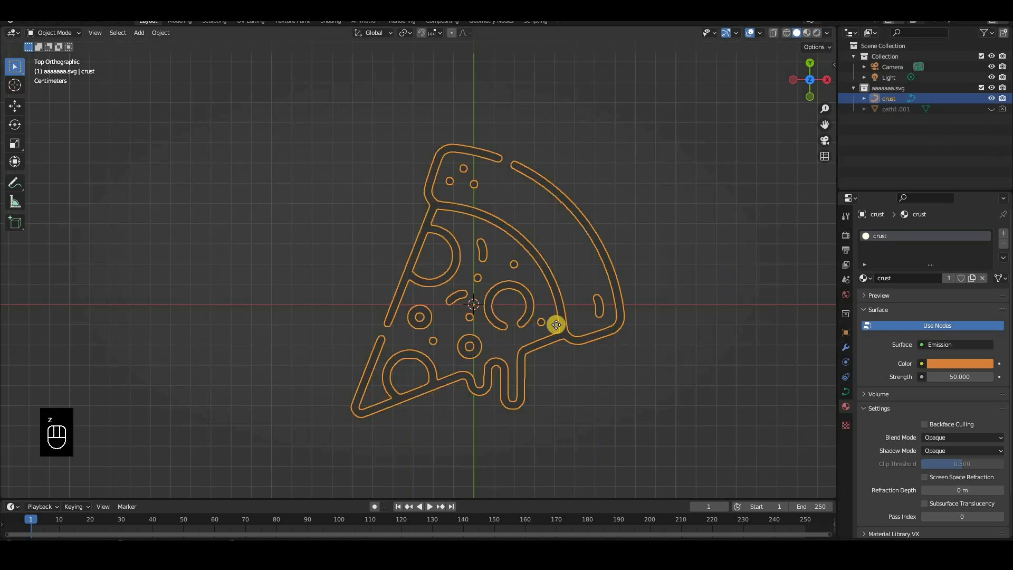
key(shift+d)
right_click(703, 240)
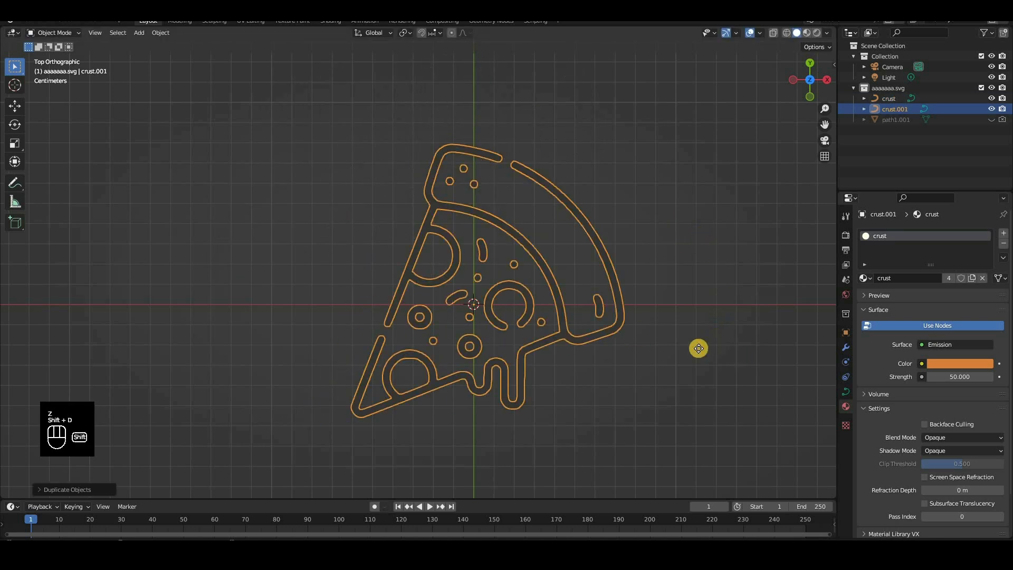
key(shift+d)
right_click(687, 232)
key(shift+d)
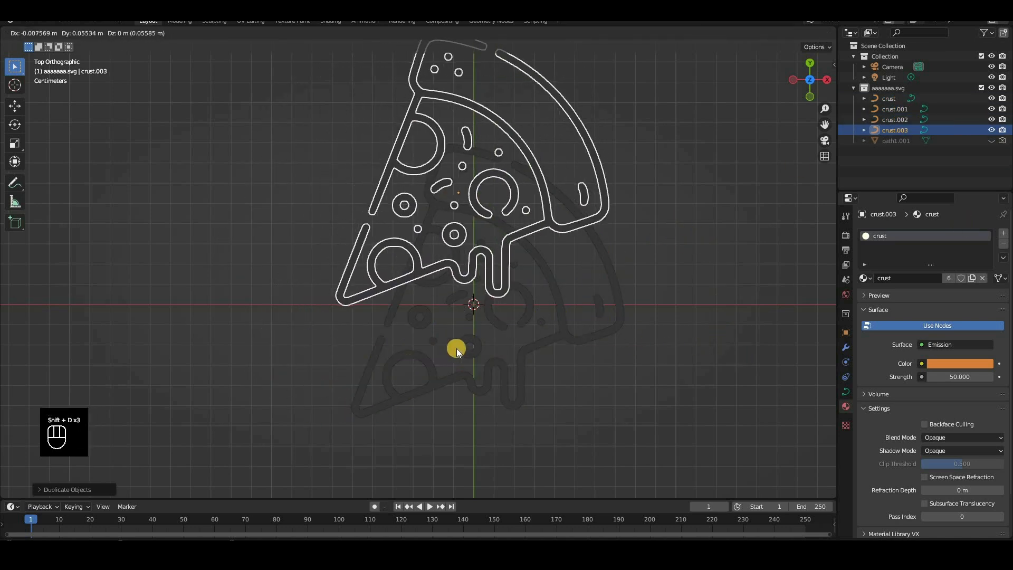
right_click(454, 350)
Rename the three duplicates crust.001, crust.002 and crust.003 as cheese, pper and green respectively
double_click(897, 108)
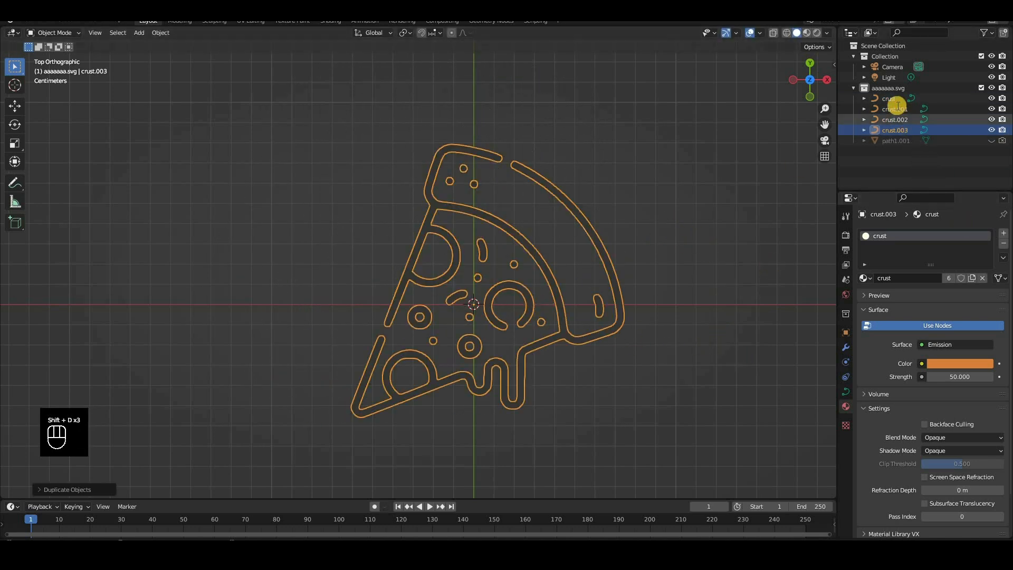
text(cheese)
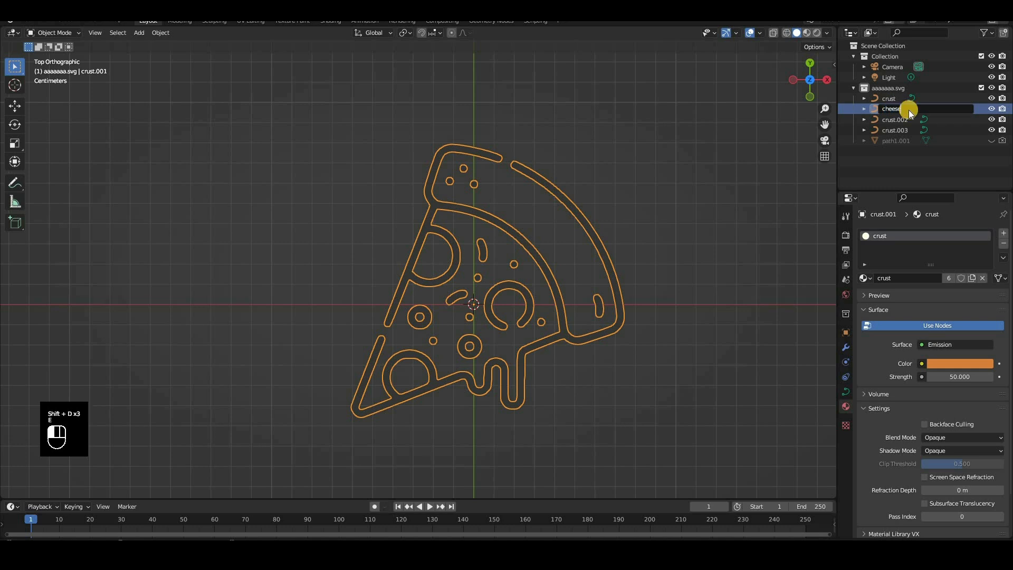
key(Return)
double_click(907, 118)
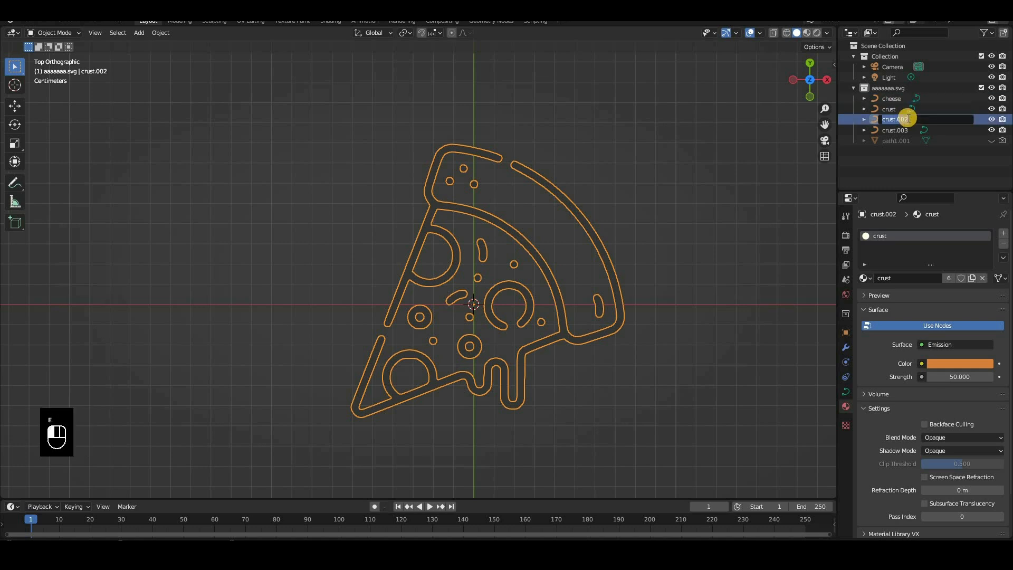
text(pper)
key(Return)
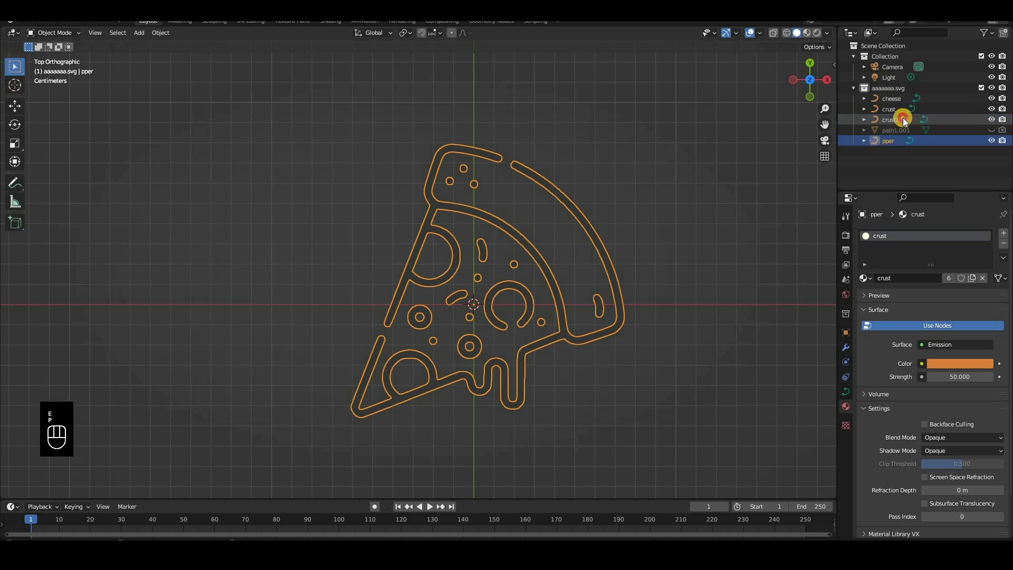
double_click(903, 118)
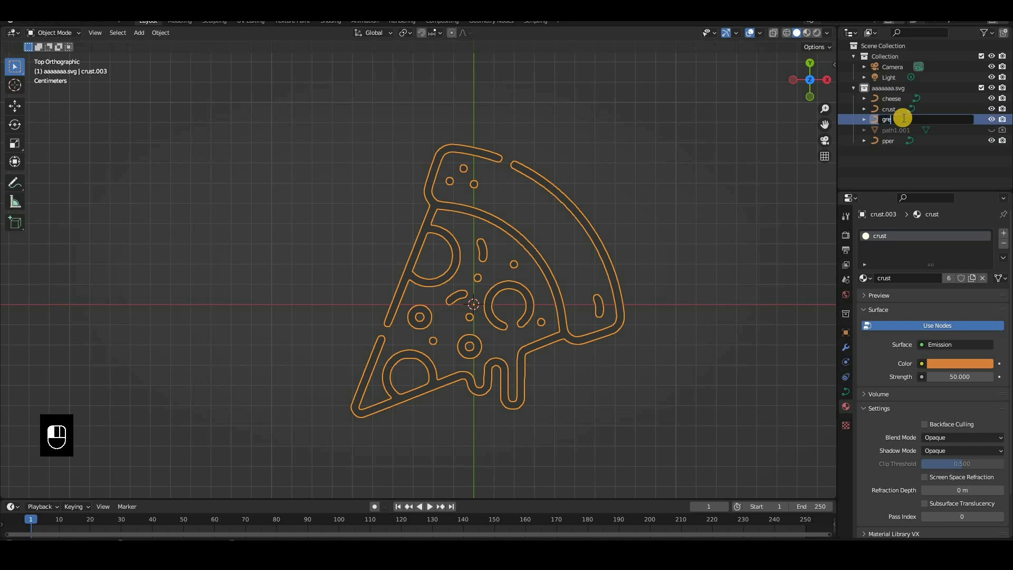
text(green)
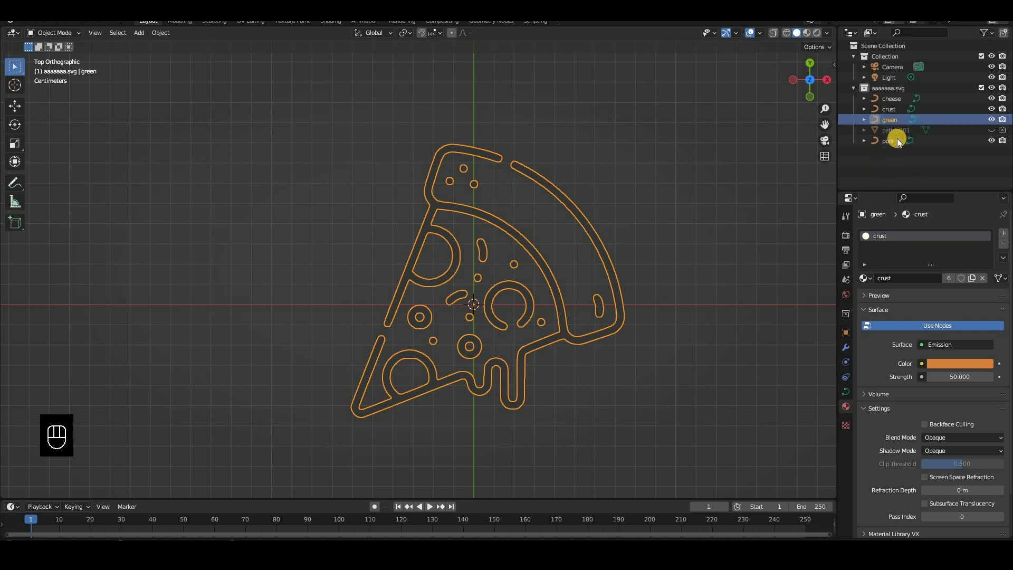
key(Return)
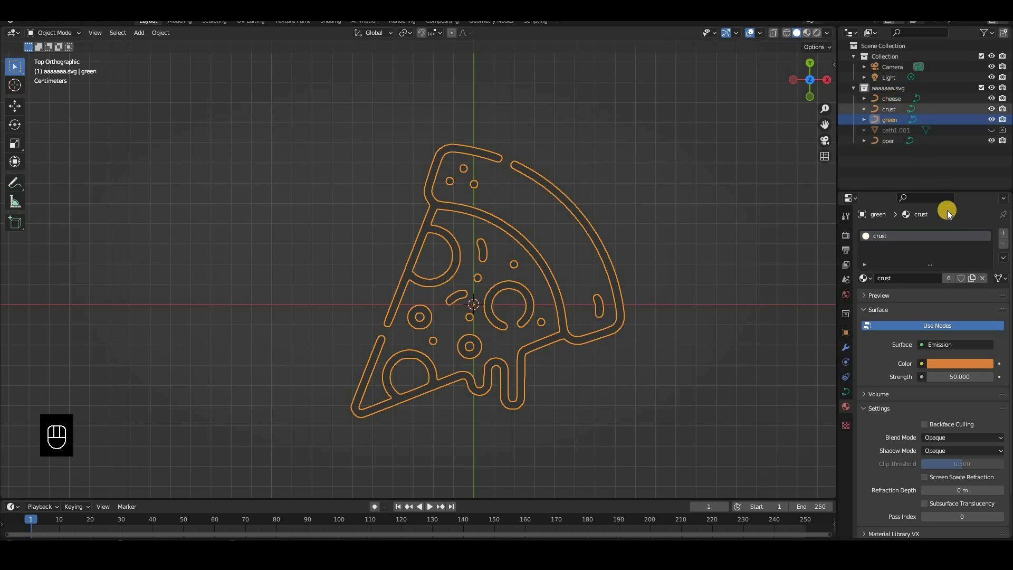
Give the cheese curve its own material copy, and isolate it in Object Mode in the UV Editing workspace by hiding crust, green and pper
click(950, 277)
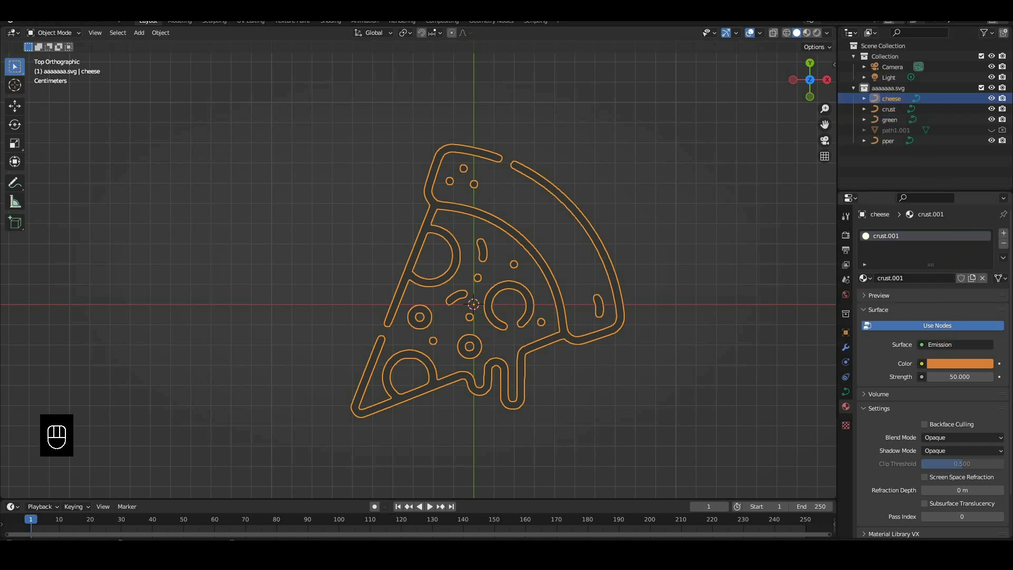
click(252, 22)
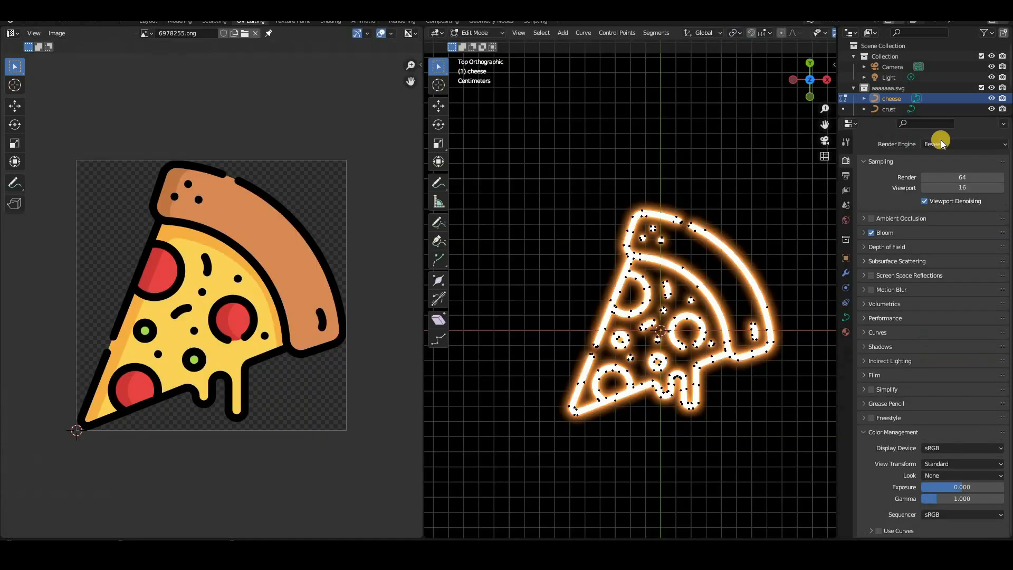
click(992, 109)
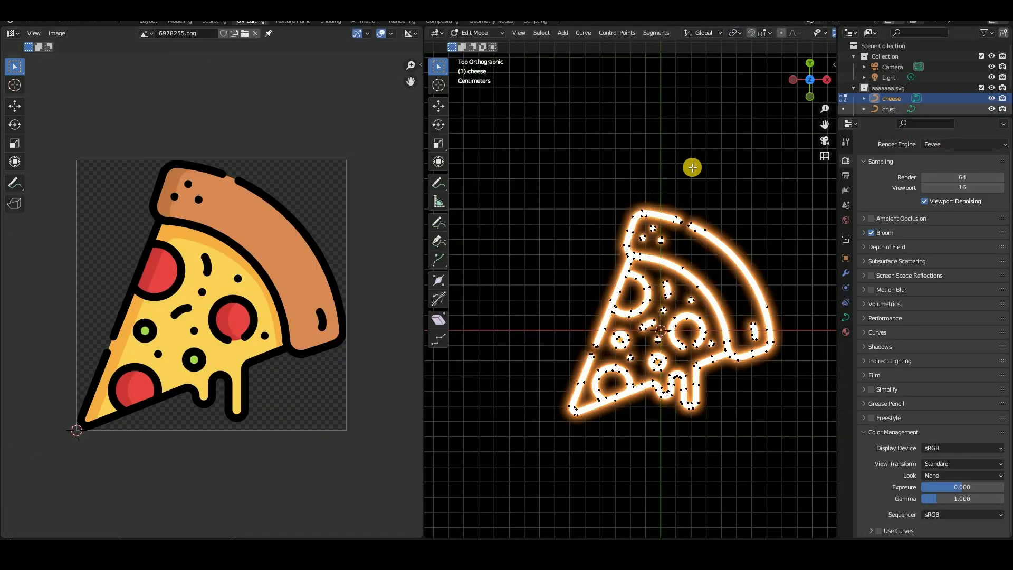
key(Tab)
scroll(1002, 89, down, 3)
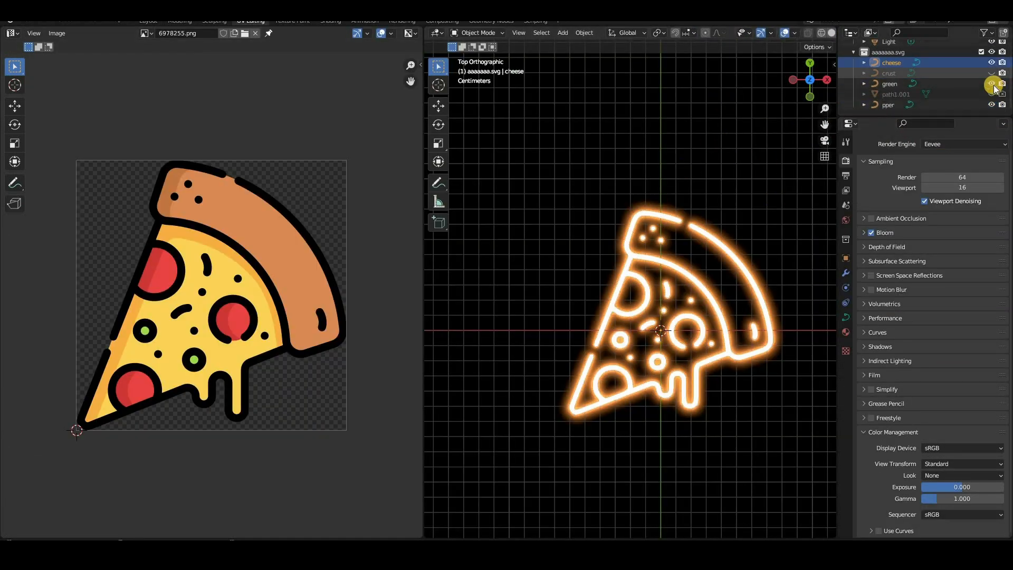
click(991, 94)
click(991, 83)
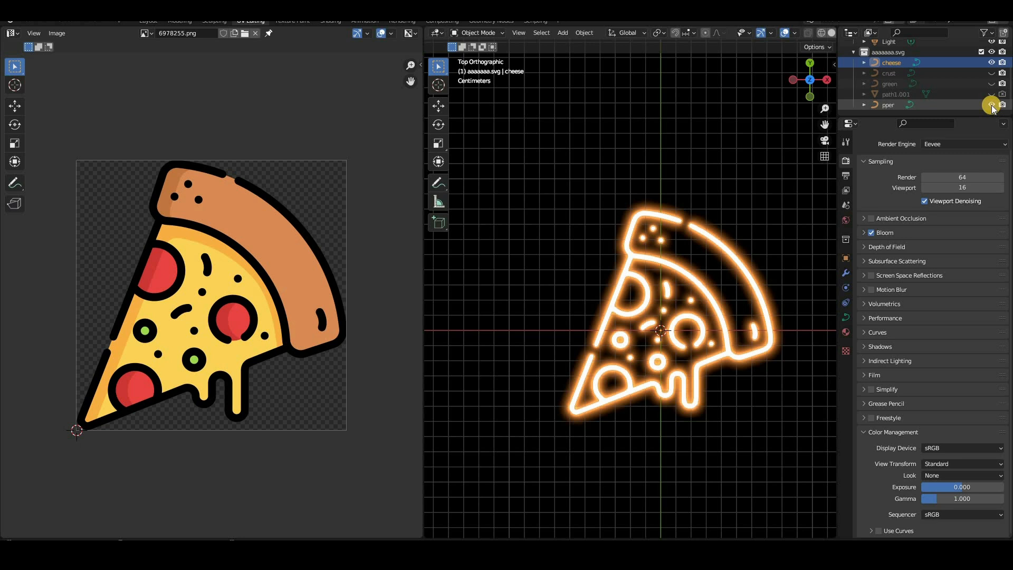
click(991, 105)
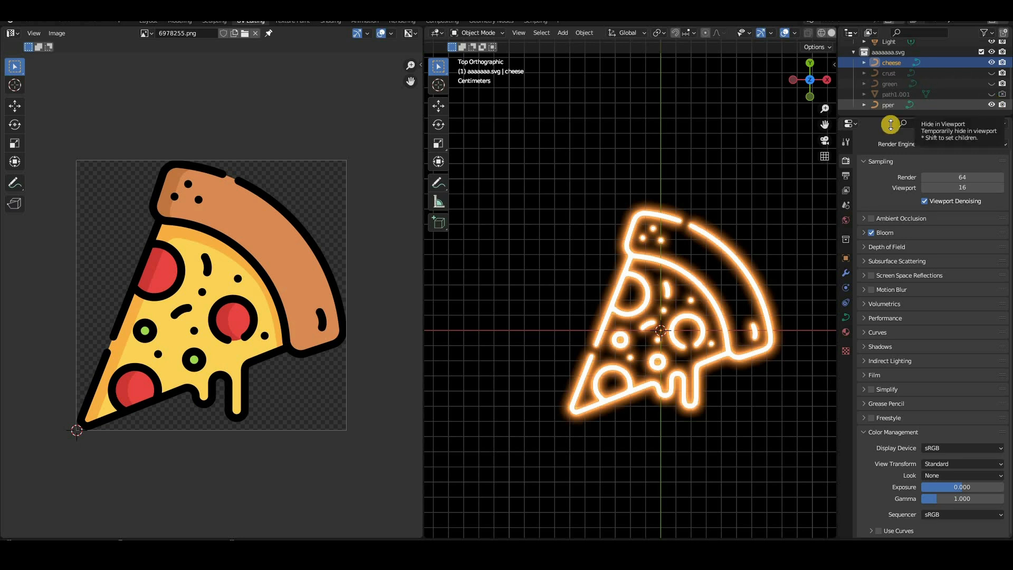
Set the cheese curve's emission colour to the yellow sampled from the reference cheese, adjusted to a richer yellow
click(847, 334)
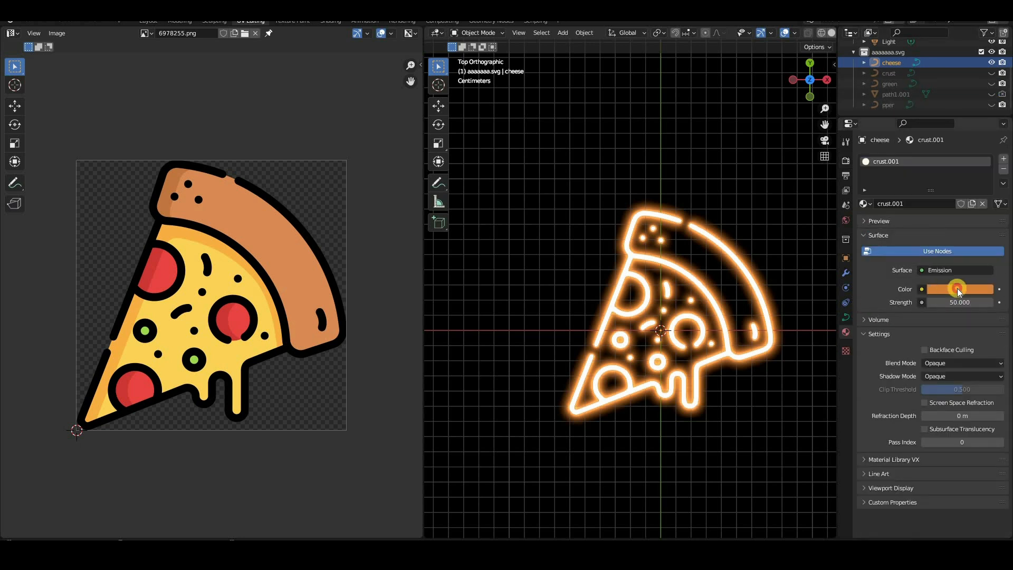
click(956, 288)
click(982, 242)
click(210, 328)
click(948, 288)
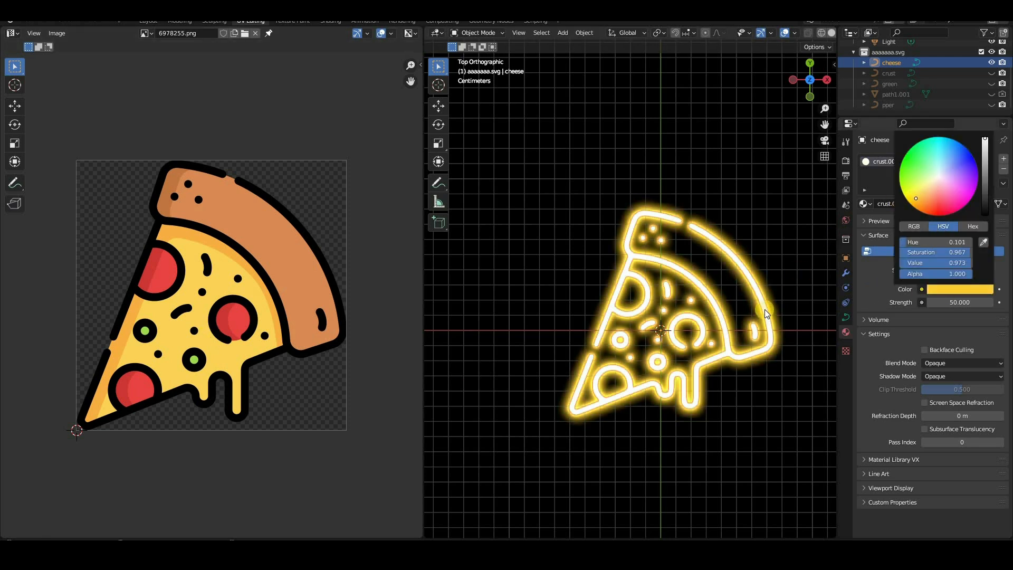
Show only the green curve, give it its own material copy, and colour its emission with a vivid green sampled from the reference toppings
click(991, 63)
click(898, 84)
click(991, 84)
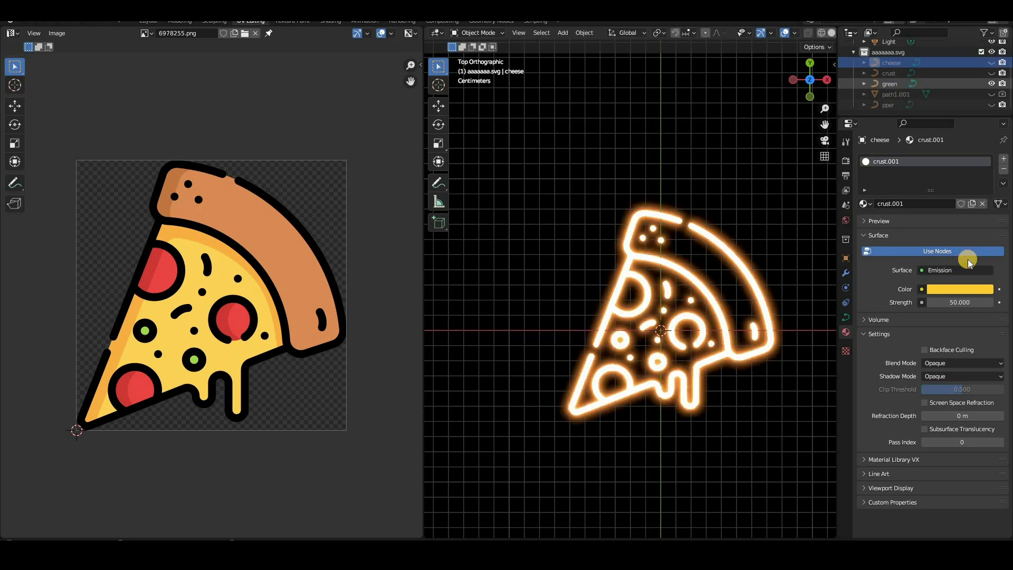
click(949, 204)
click(960, 286)
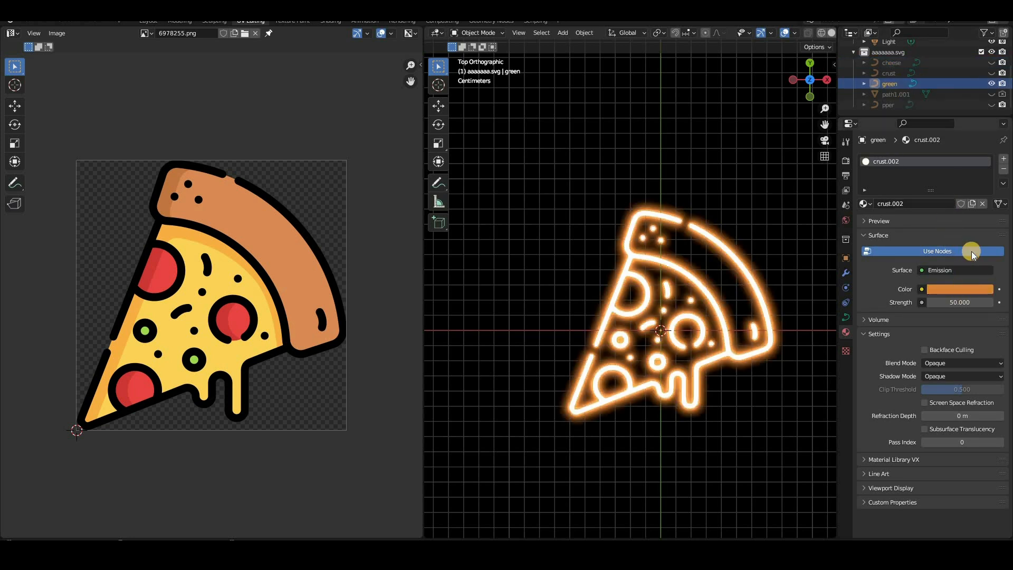
click(983, 241)
click(203, 349)
click(956, 296)
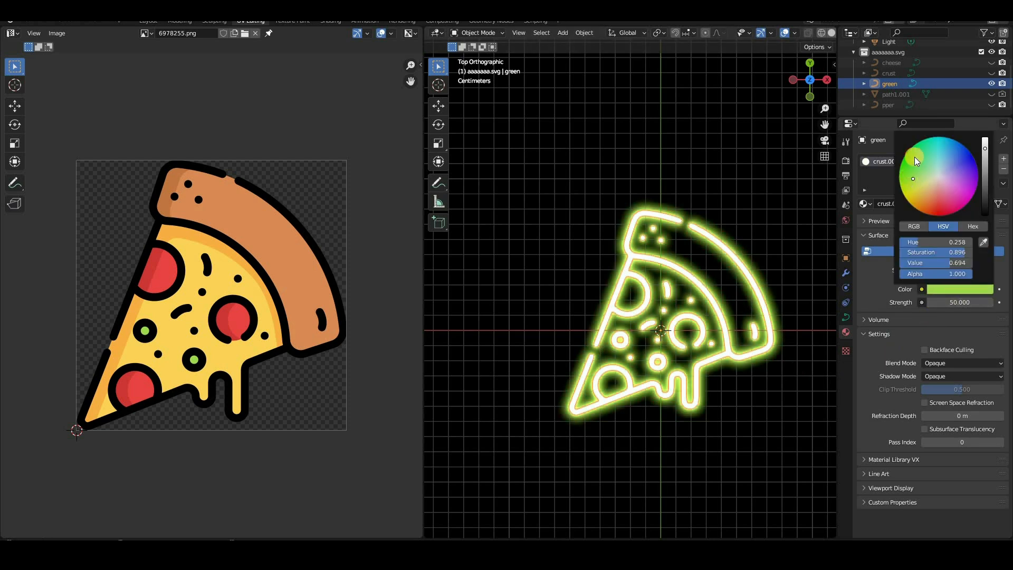
Show only the pper curve, give it its own material copy, and colour its emission with a vivid red sampled from the reference pepperoni
click(992, 86)
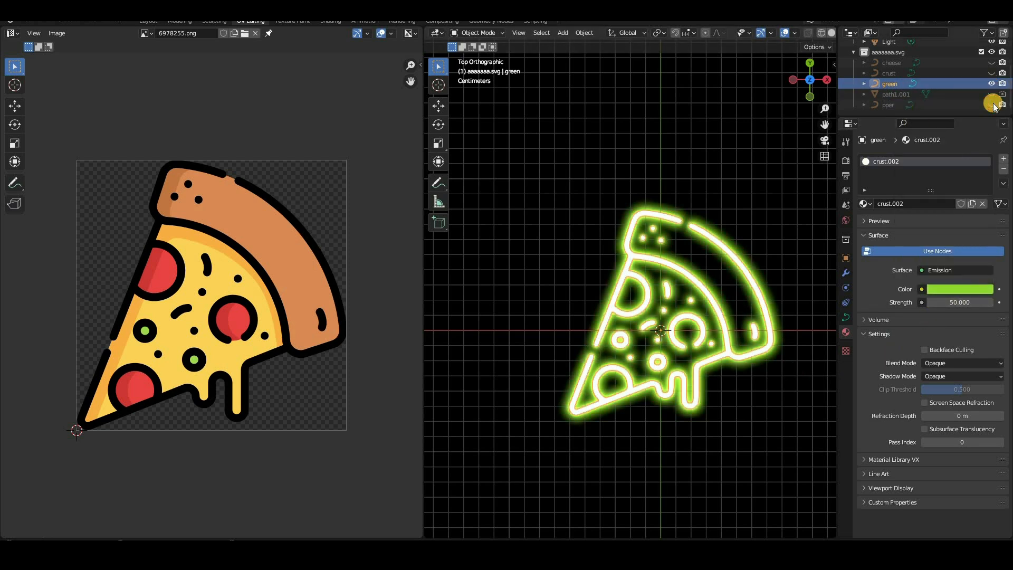
click(992, 104)
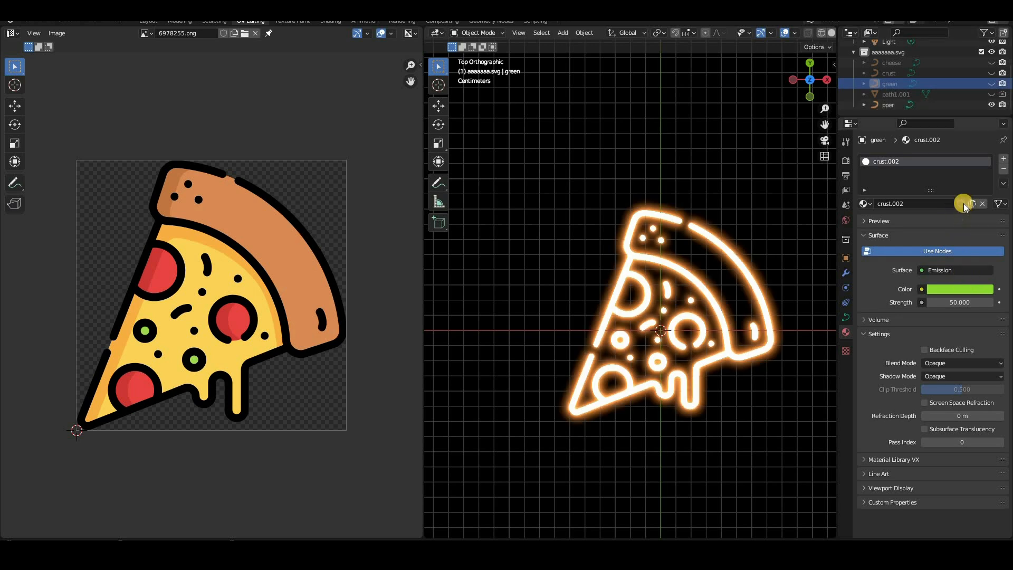
click(889, 108)
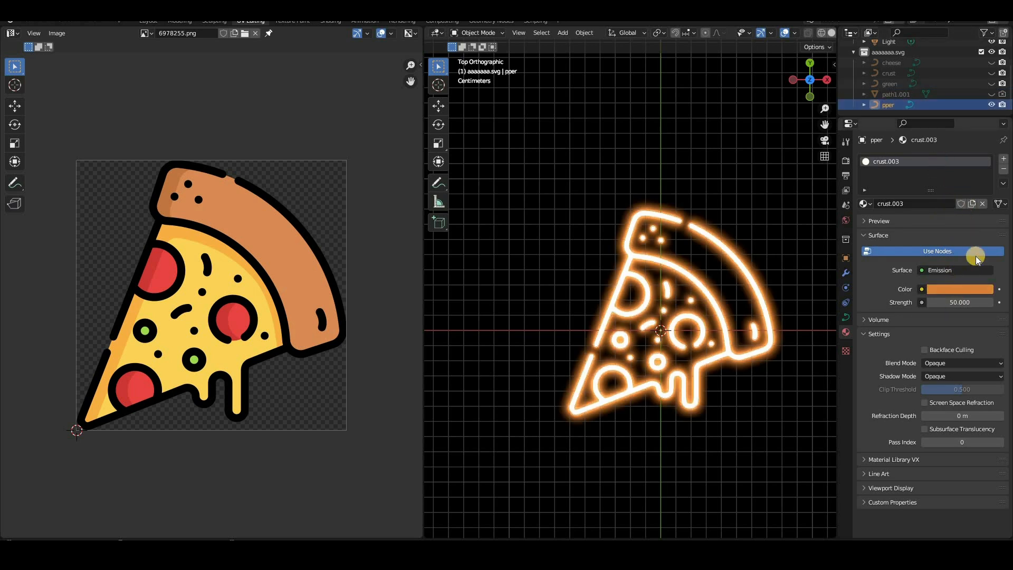
click(976, 289)
click(949, 290)
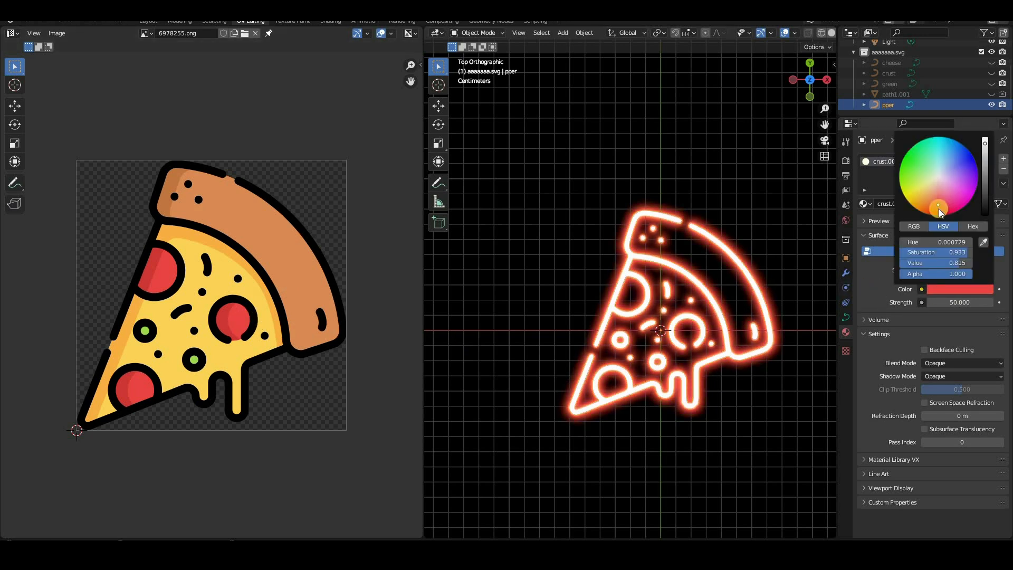
click(938, 209)
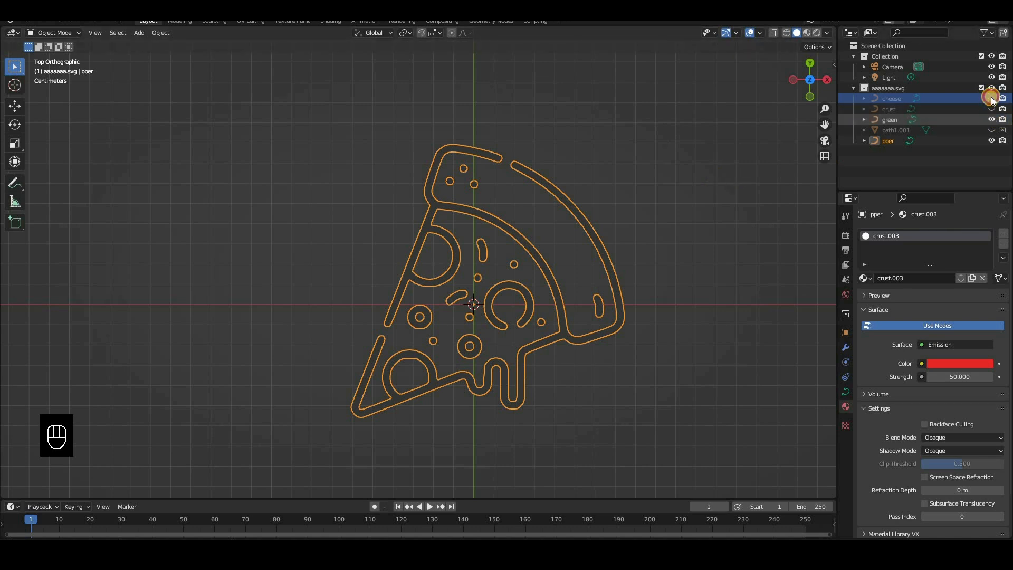
Show the cheese and crust curves again, and add a Bezier circle at the origin in top view
drag(990, 98, 989, 108)
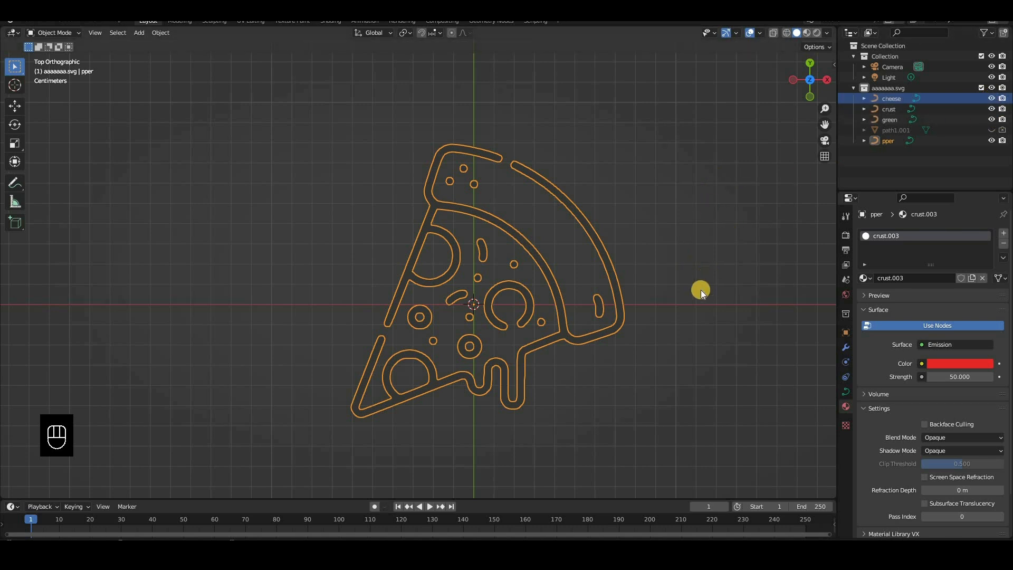
middle_drag(668, 202, 669, 201)
click(562, 197)
key(KP_7)
key(shift+a)
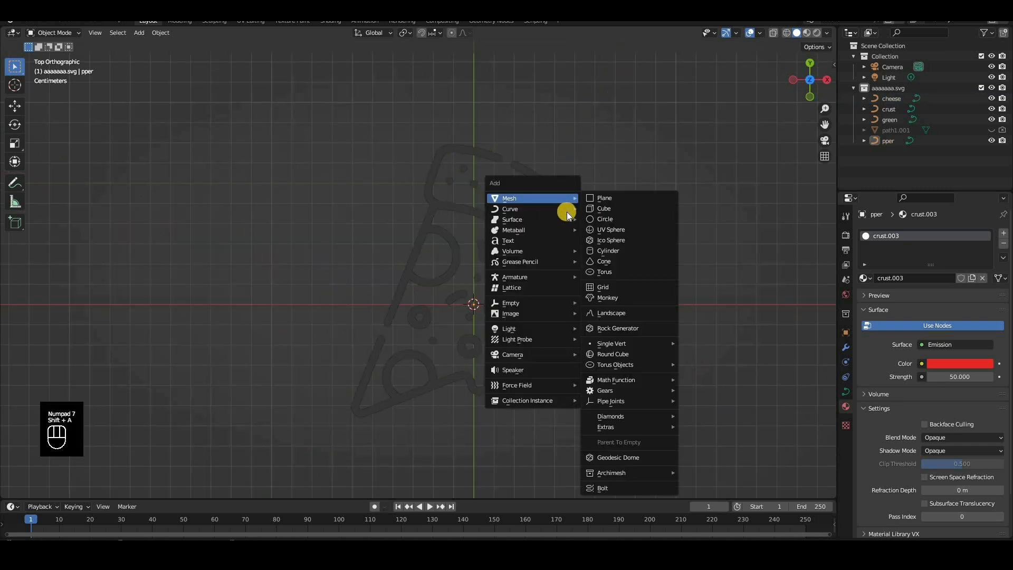
mouse_move(575, 209)
click(604, 218)
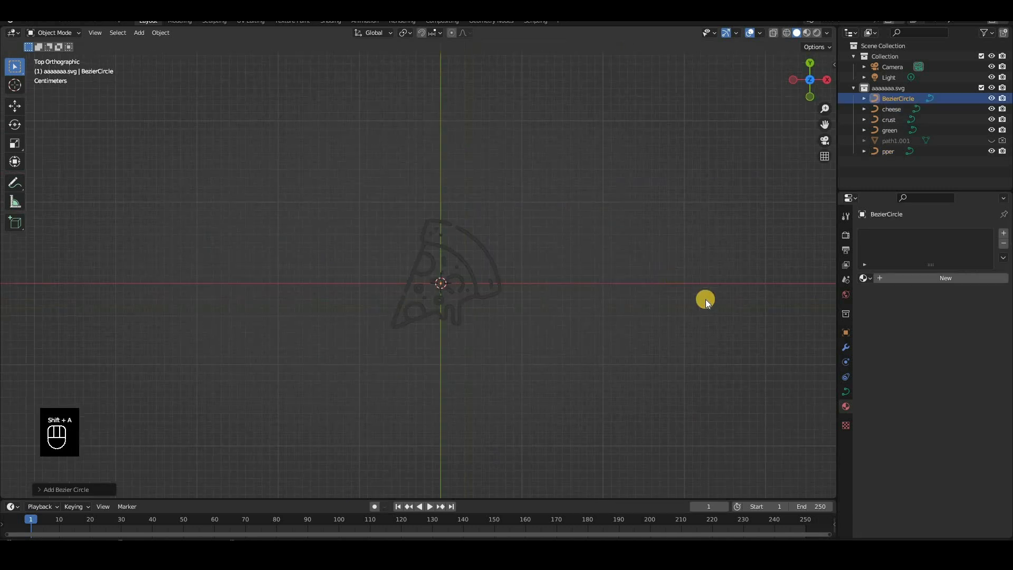
Scale the Bezier circle down towards the pizza's size and move it along X until it sits clear beside the slice
key(KP_Decimal)
key(s)
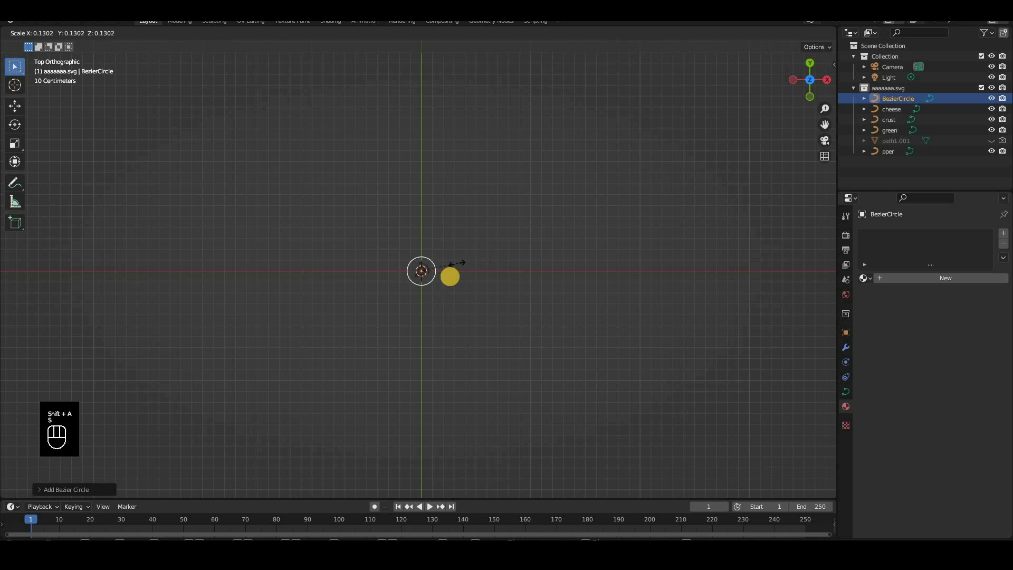
click(449, 276)
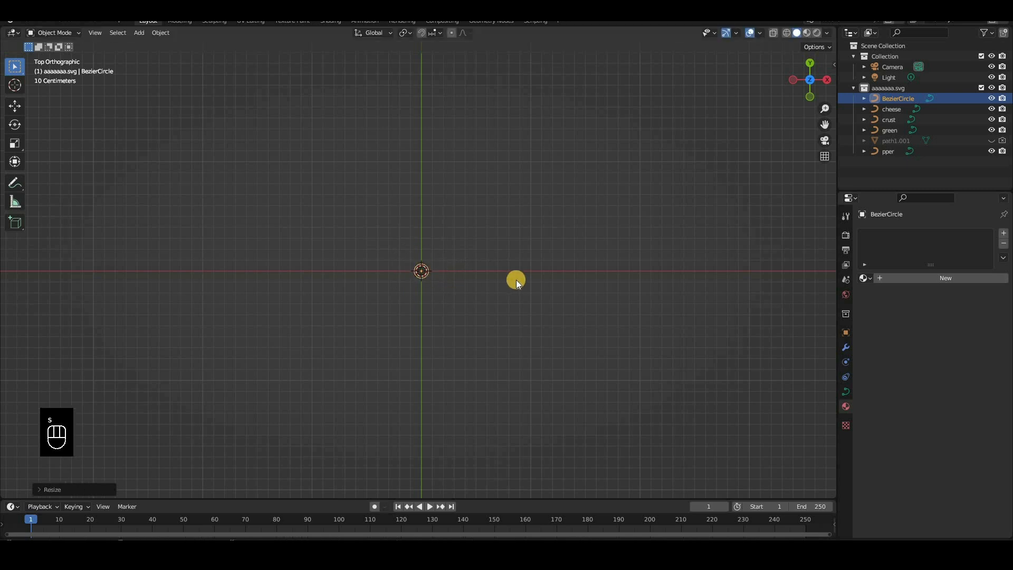
key(KP_Decimal)
key(g)
key(x)
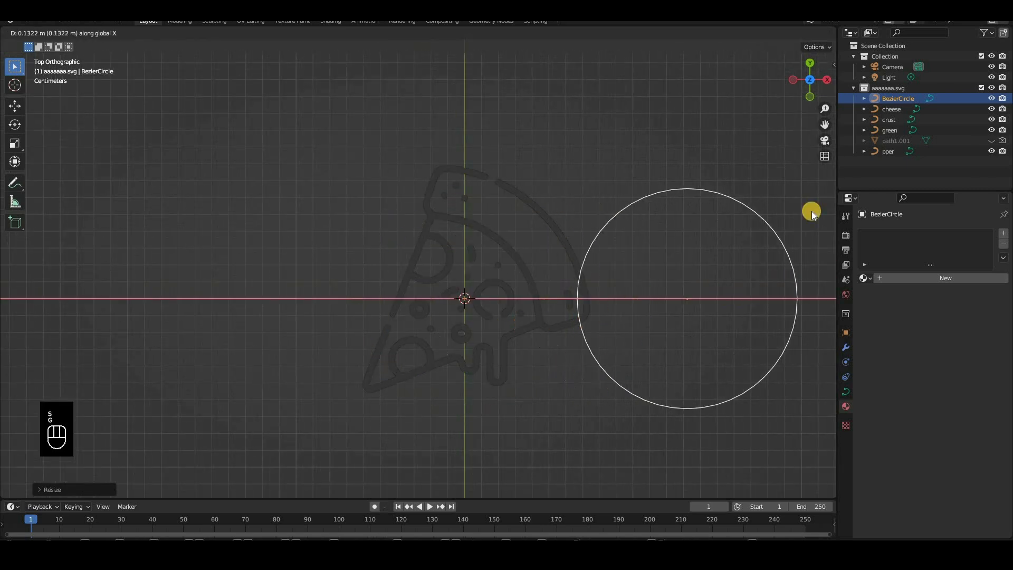
click(839, 174)
Bevel the cheese curve by object, with BezierCircle as its bevel object
click(897, 109)
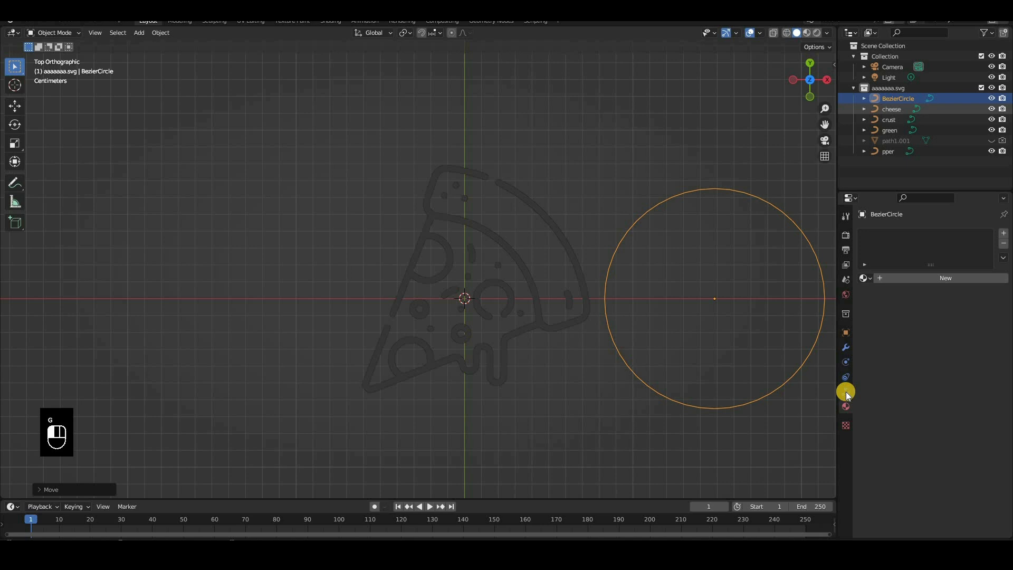
click(845, 391)
click(931, 408)
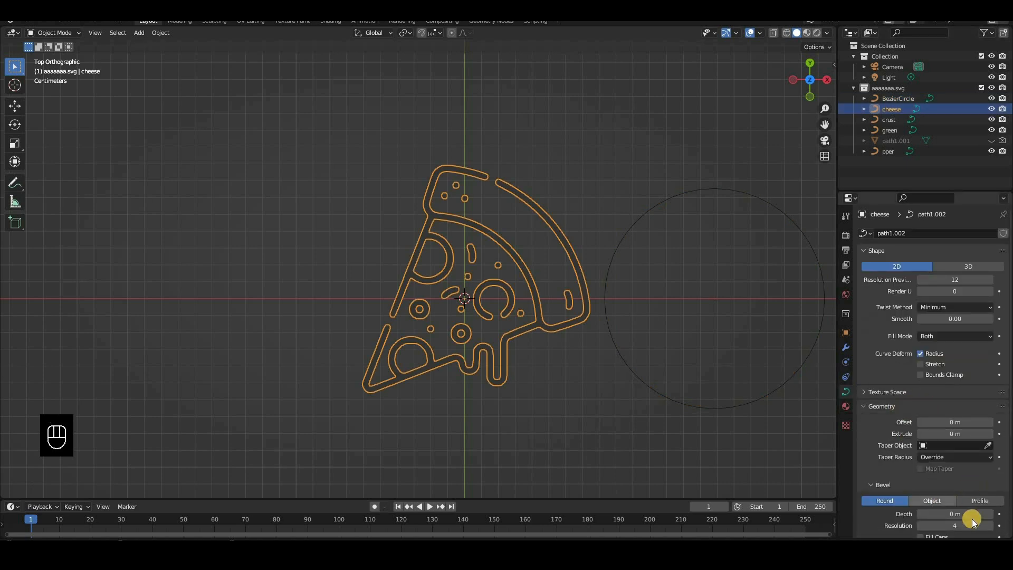
click(931, 500)
drag(986, 513, 781, 391)
Shrink the Bezier circle to a tiny profile so that the cheese curve becomes a thin tube
click(754, 401)
key(s)
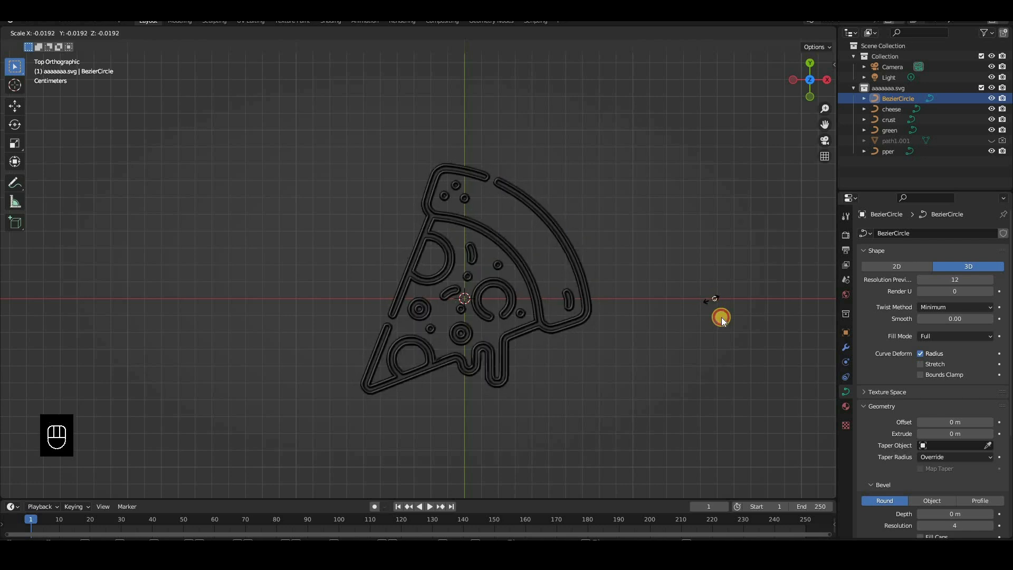
click(719, 314)
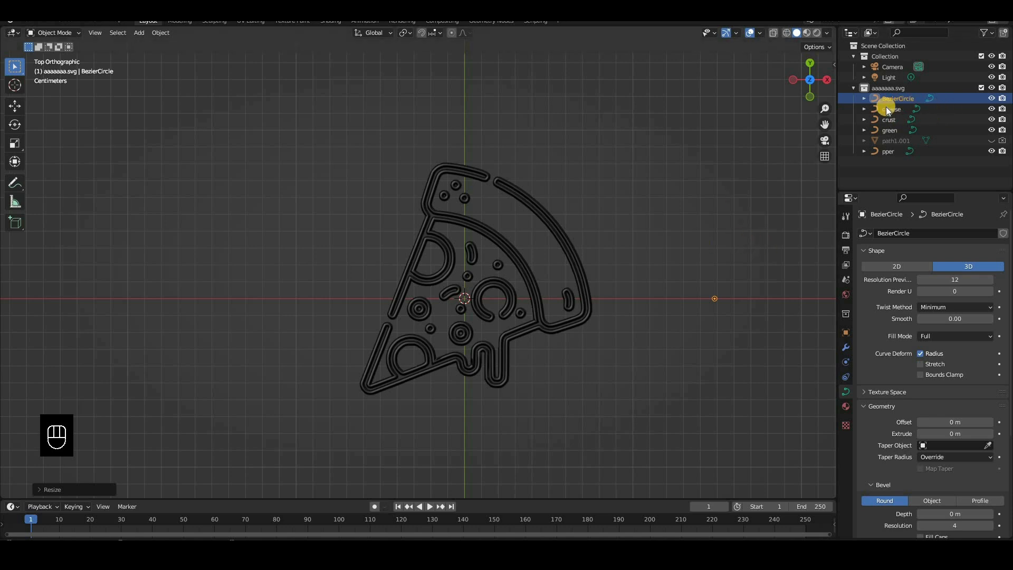
click(584, 317)
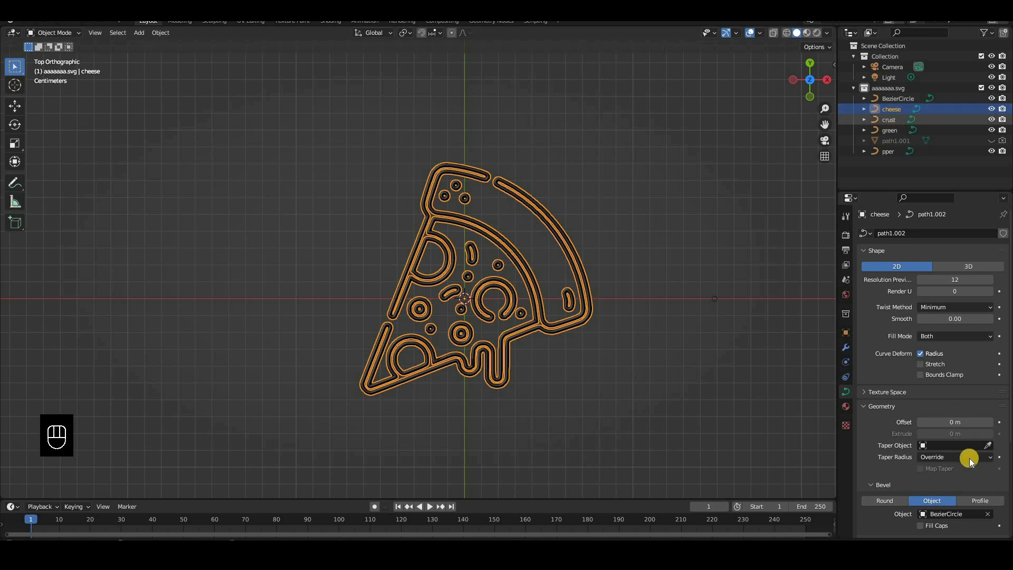
Bevel the crust, green and pper curves by object too, each with BezierCircle as the bevel object
click(888, 119)
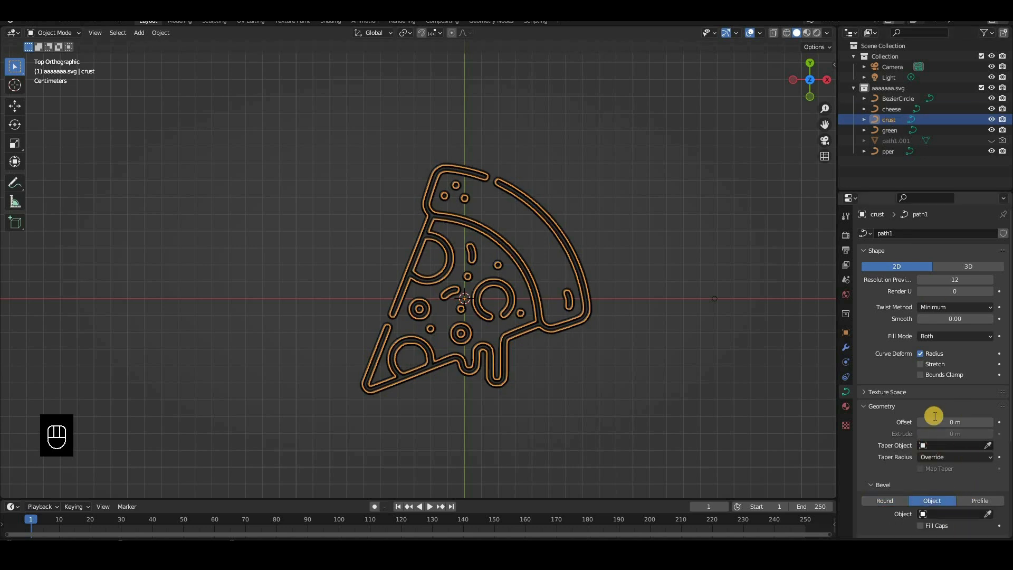
click(948, 514)
click(932, 405)
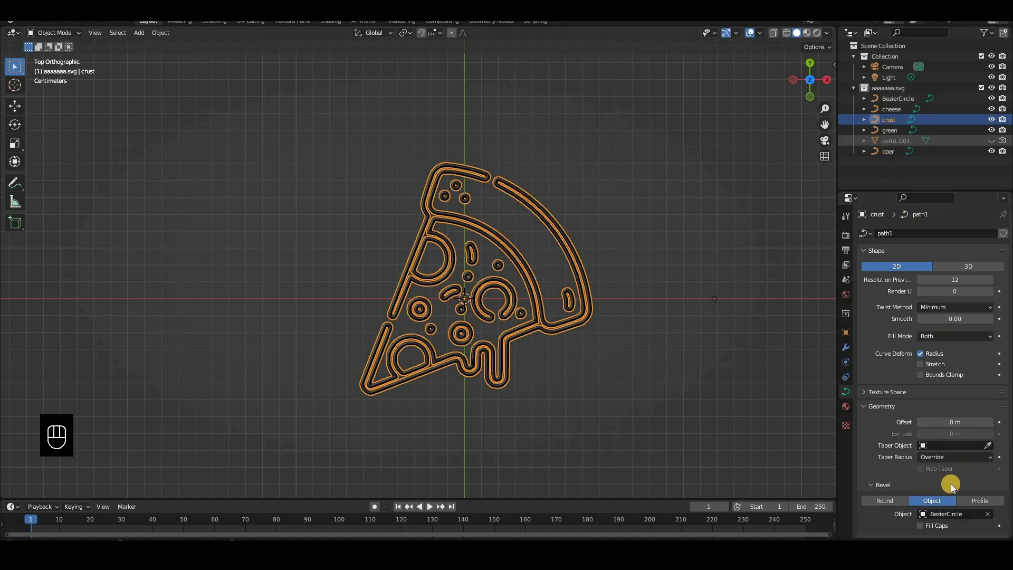
click(890, 131)
click(942, 501)
click(947, 513)
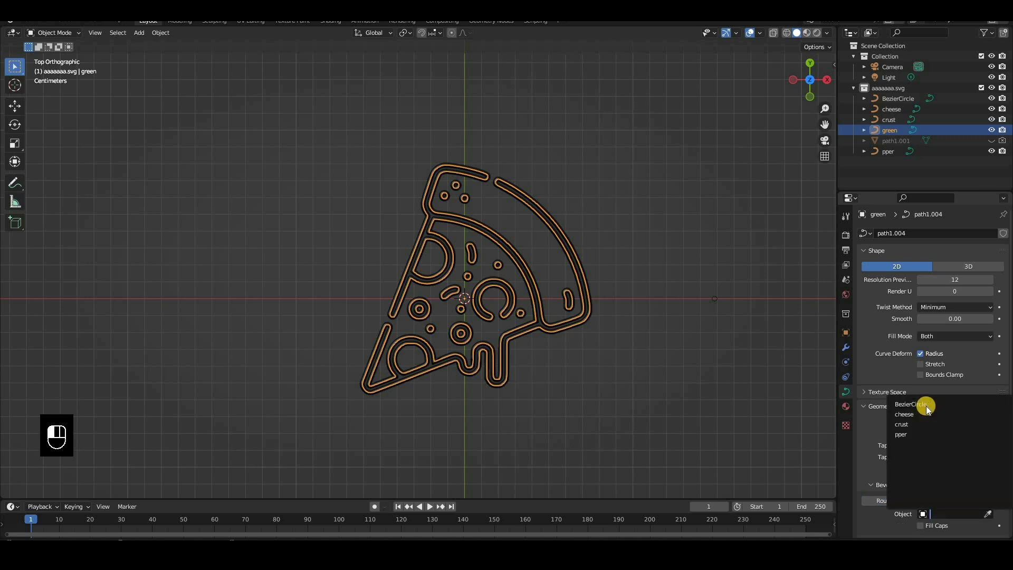
click(887, 151)
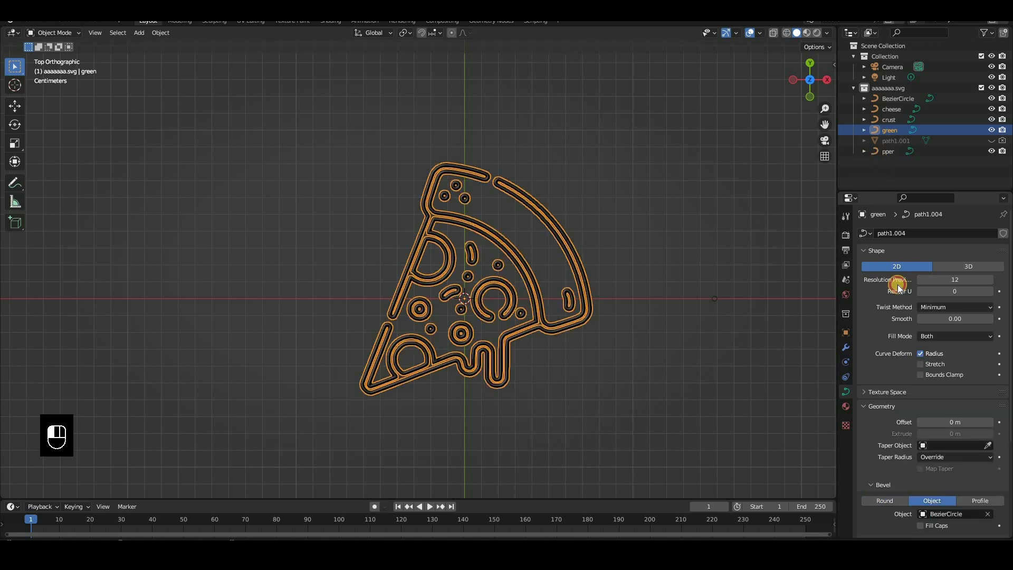
click(934, 504)
click(948, 514)
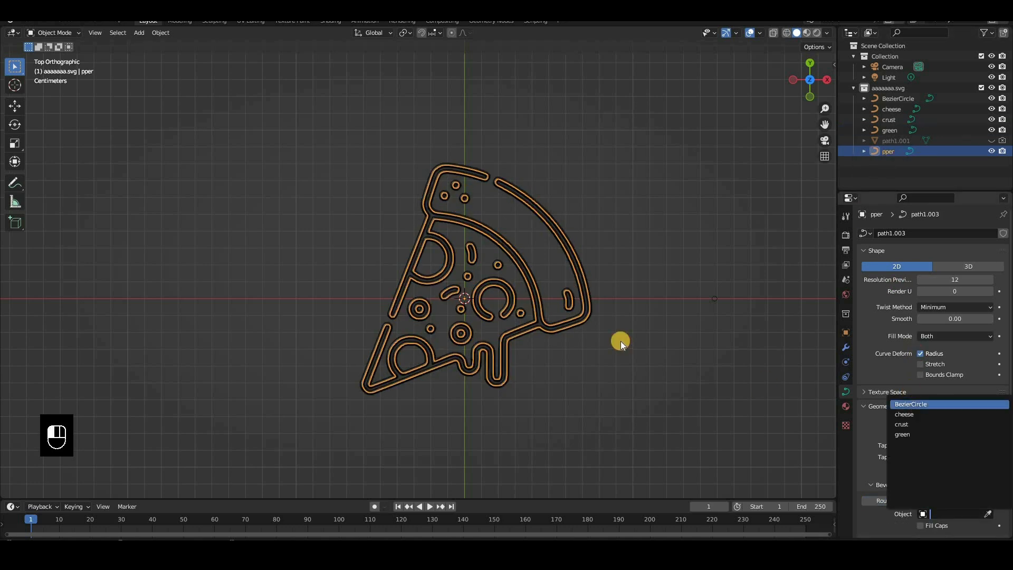
click(923, 404)
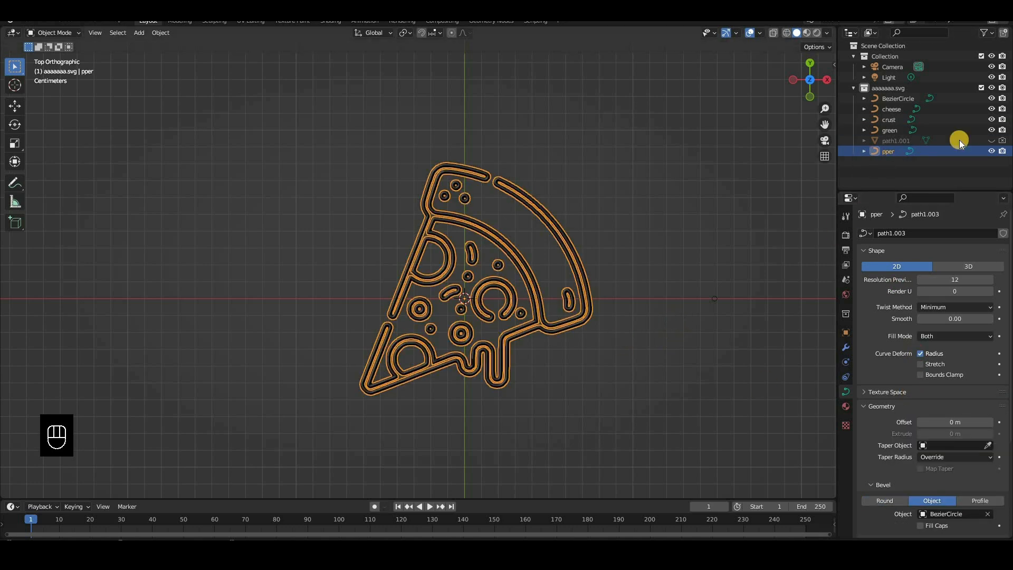
Enable snapping and raise the crust curve about 1 mm along Z in right view
click(889, 119)
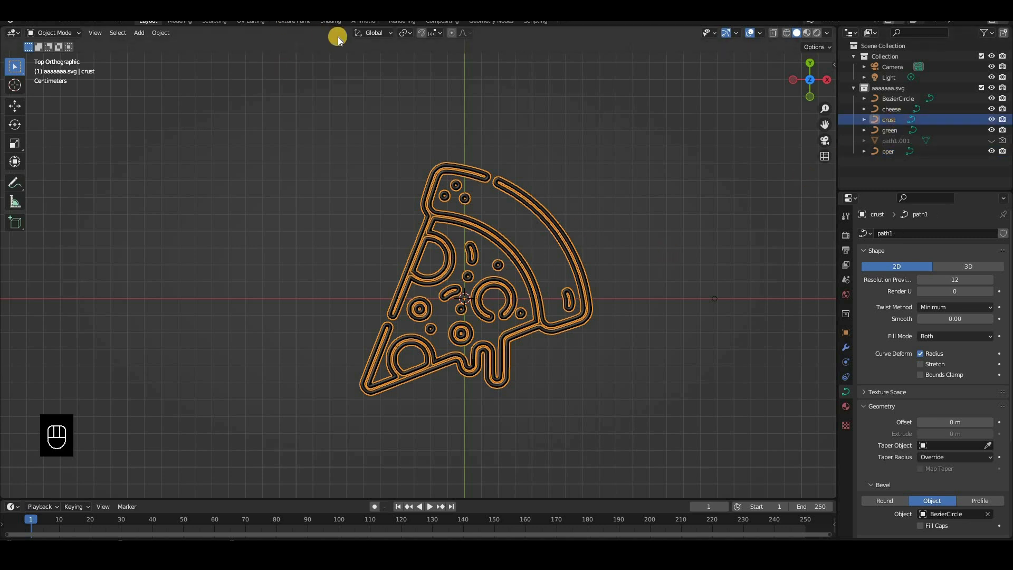
key(KP_3)
click(420, 33)
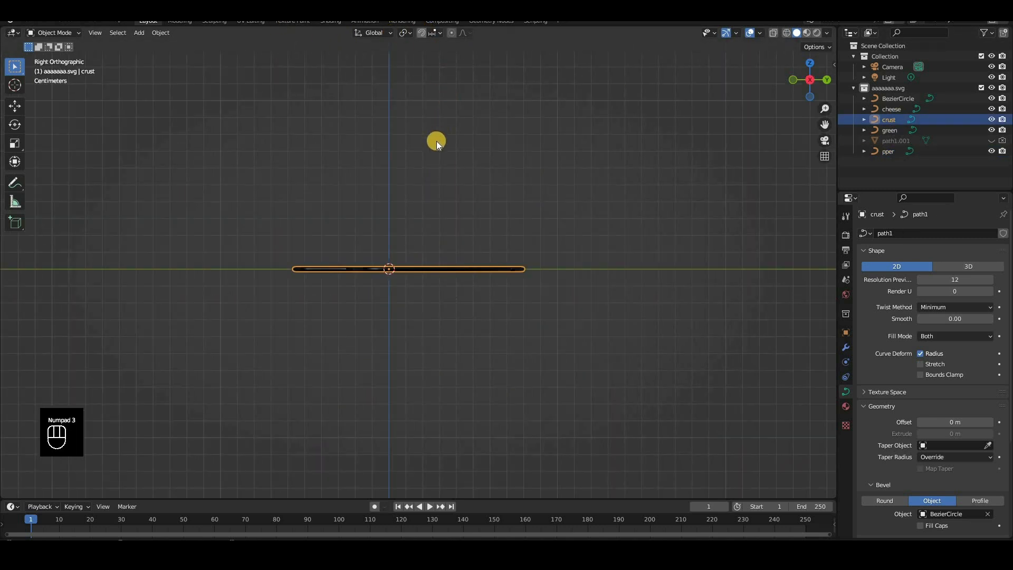
scroll(481, 235, up, 7)
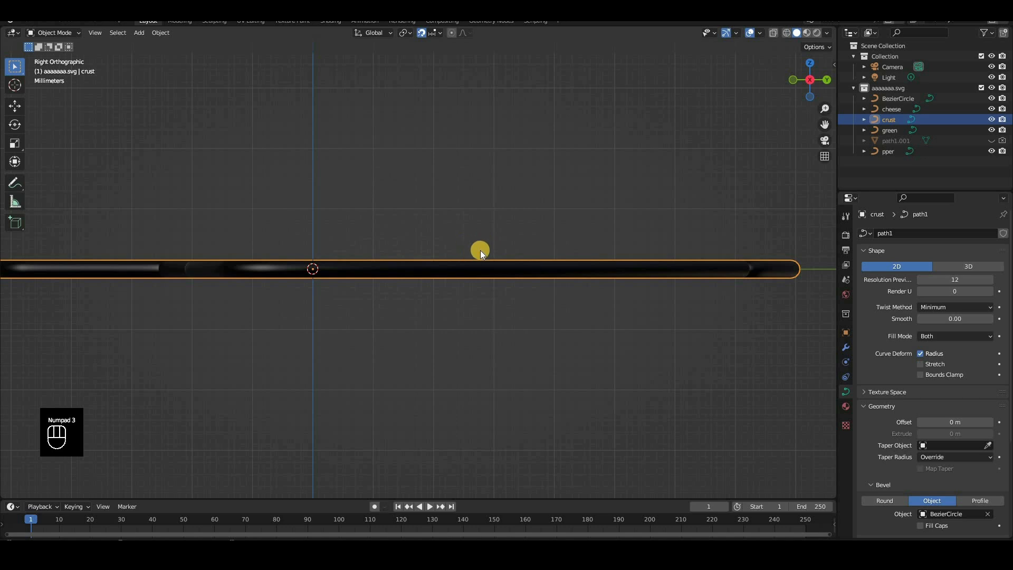
scroll(475, 249, up, 2)
key(g)
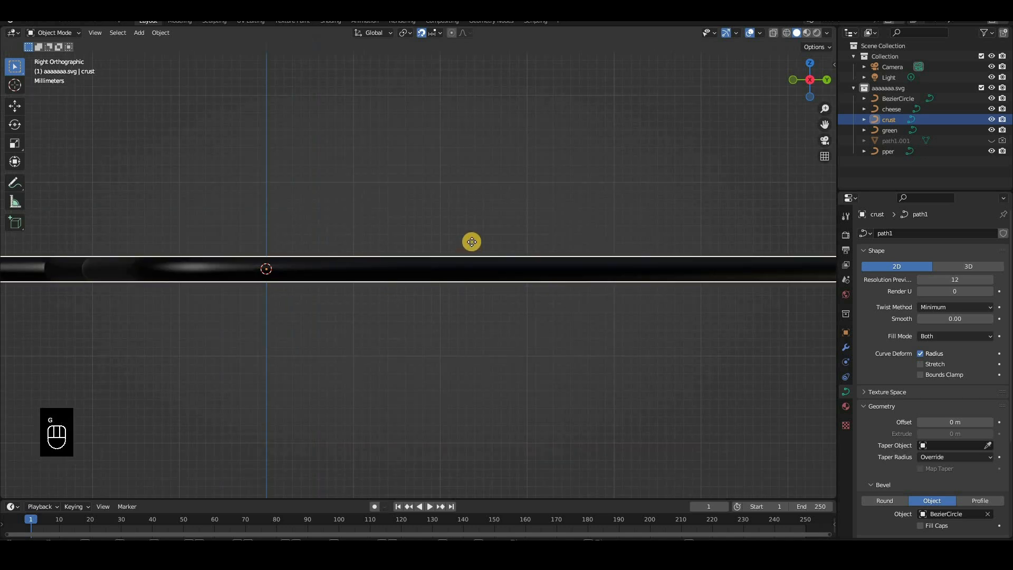
key(z)
click(471, 239)
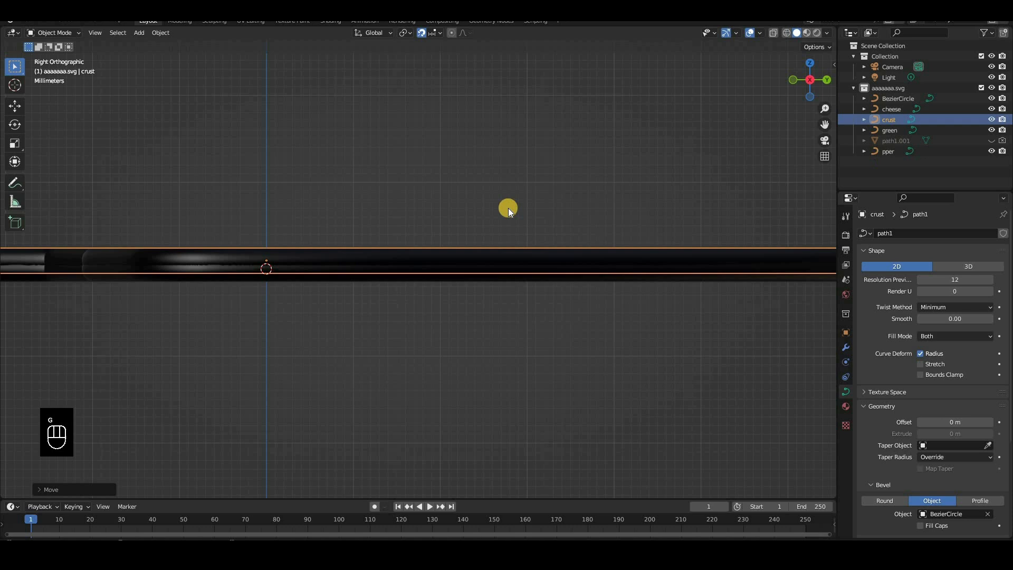
Lower the pper curve 1 mm along Z and check the stacked tubes from an angle
key(g)
key(z)
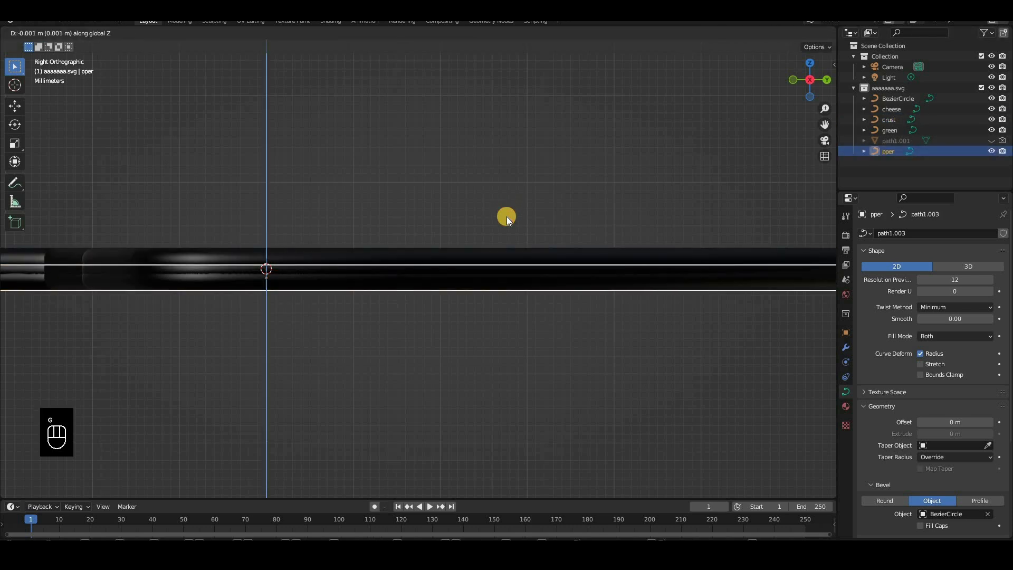
click(507, 216)
middle_drag(530, 220, 678, 300)
key(x)
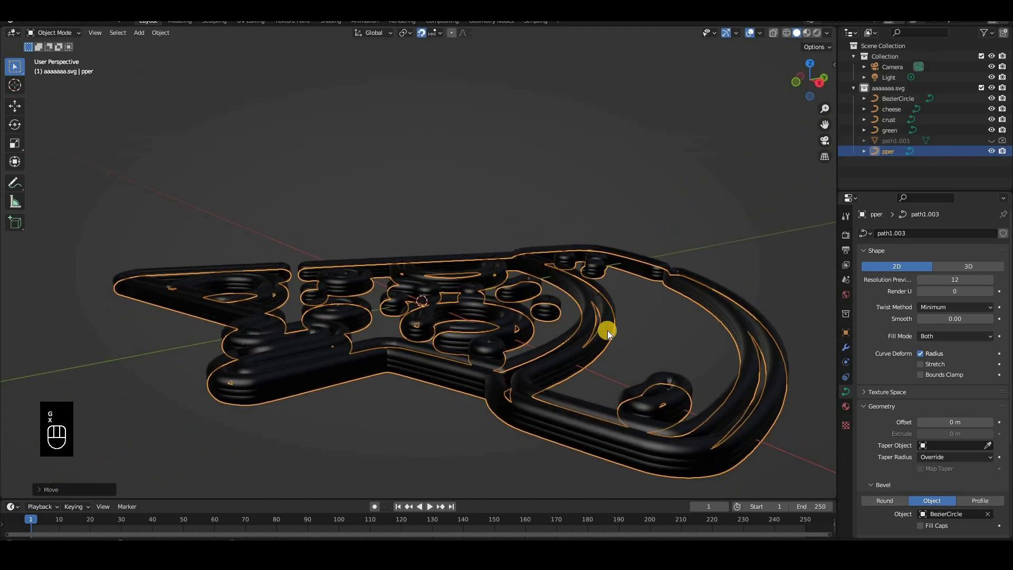
middle_drag(607, 330, 595, 370)
Hide the cheese, crust and green curves, and view pper from the top in rendered shading
drag(991, 109, 991, 119)
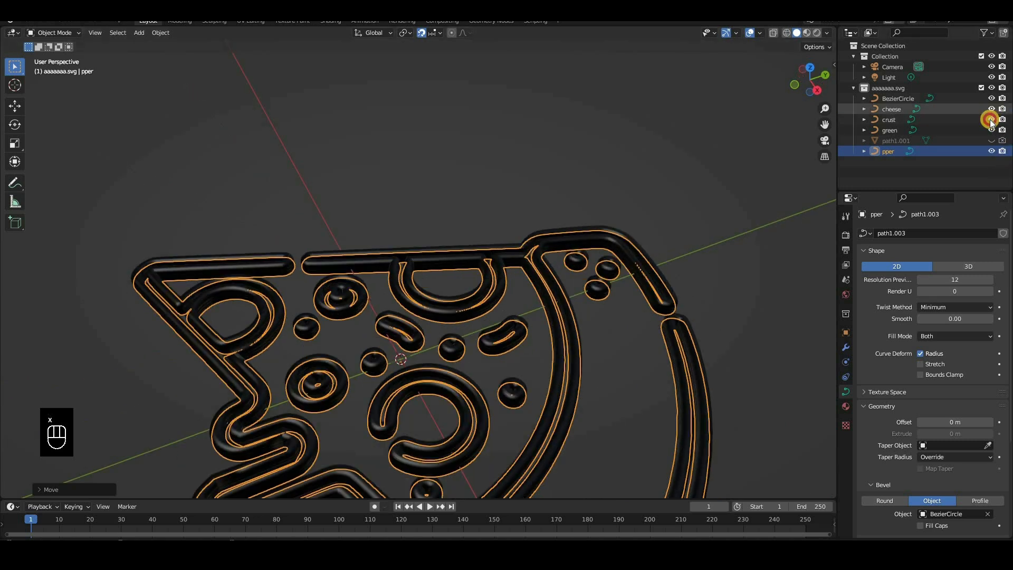
click(991, 131)
click(884, 152)
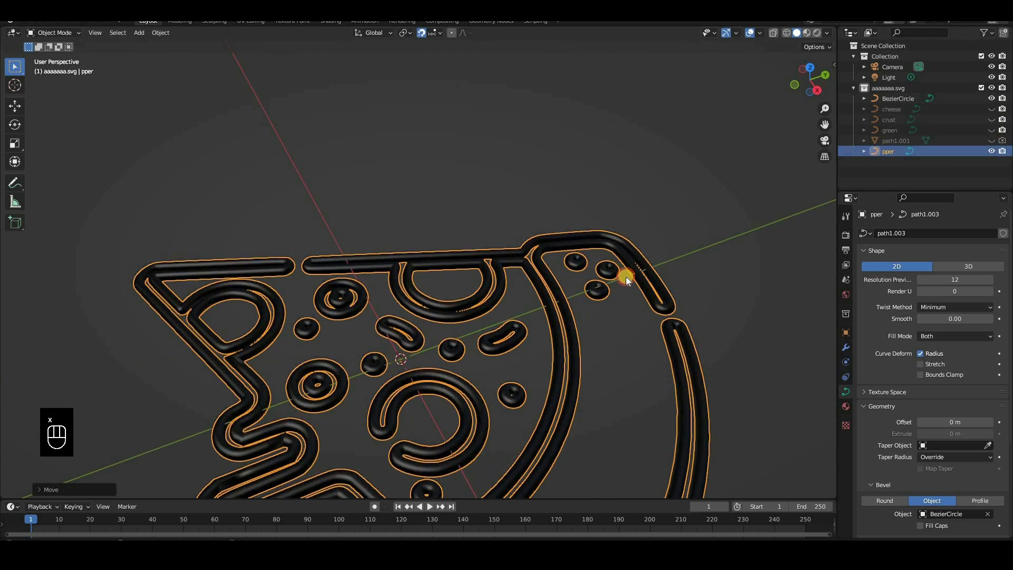
key(KP_7)
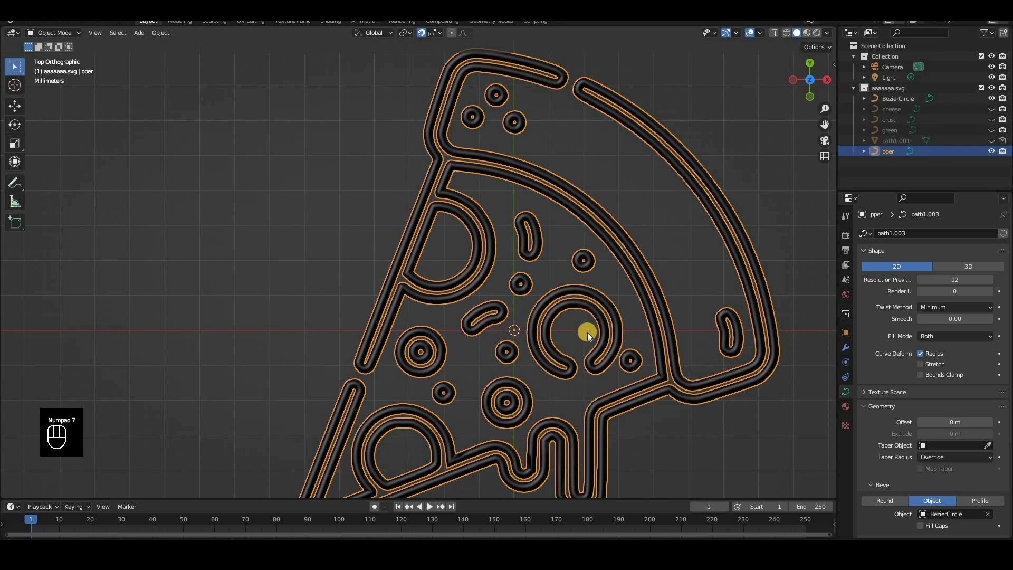
scroll(615, 246, down, 3)
key(z)
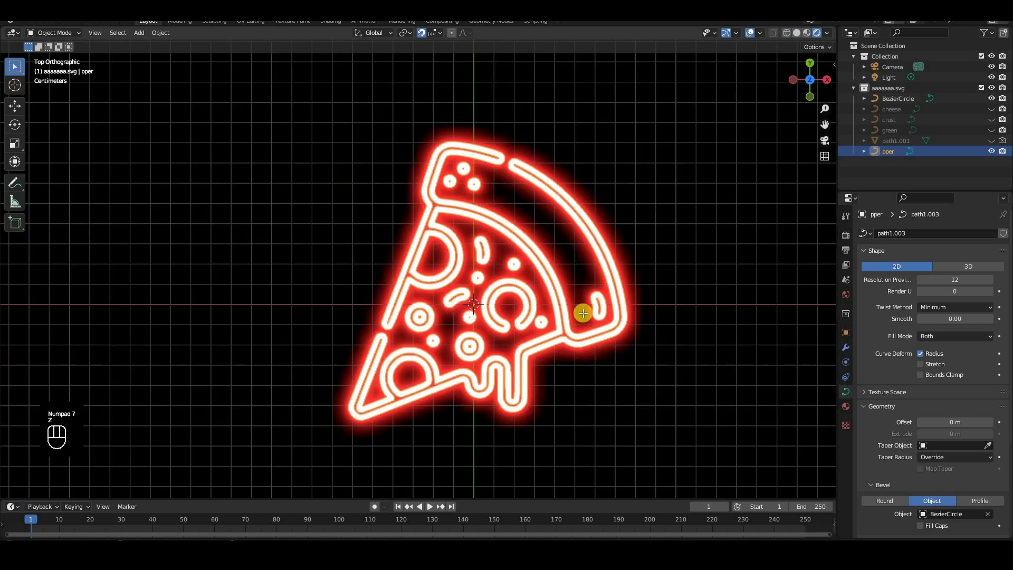
In pper's Edit Mode with wireframe shading, delete all control points except those of the open C-shaped pepperoni ring
key(Tab)
key(a)
scroll(574, 340, up, 1)
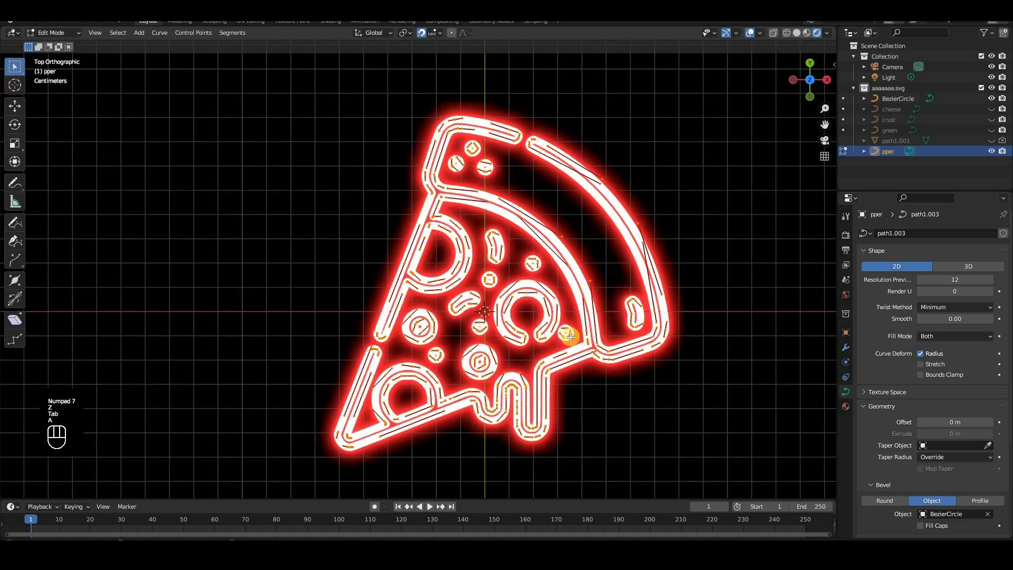
key(z)
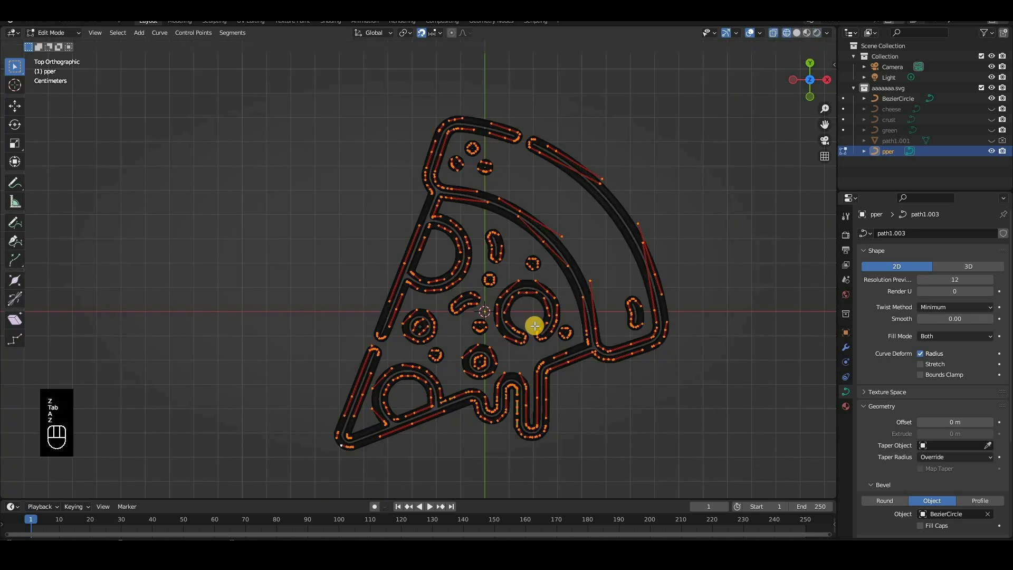
scroll(499, 307, down, 2)
key(c)
mouse_move(505, 287)
shift+mouse_down()
mouse_move(482, 290)
mouse_move(487, 311)
mouse_move(504, 294)
shift+mouse_up()
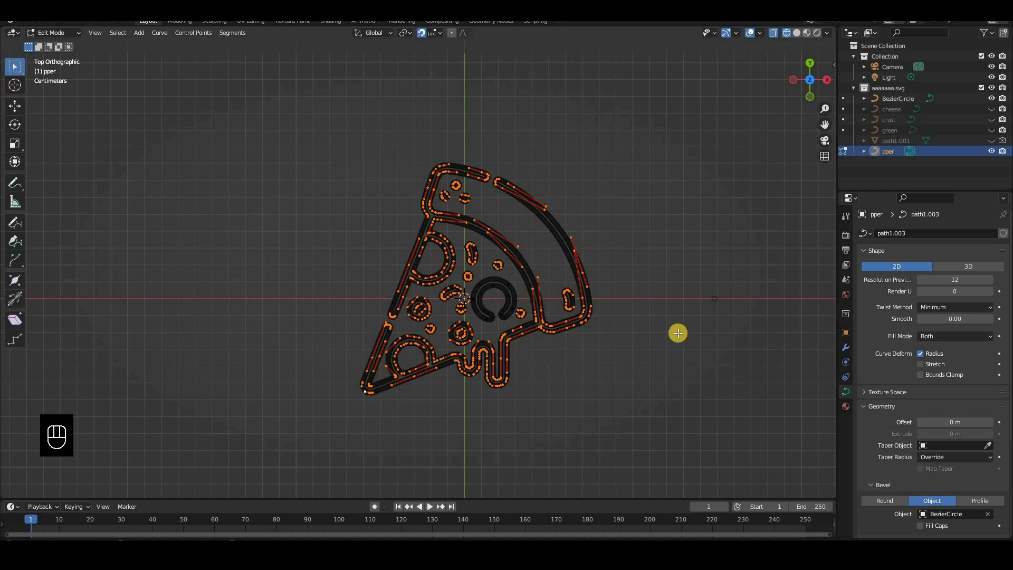
key(Delete)
click(677, 307)
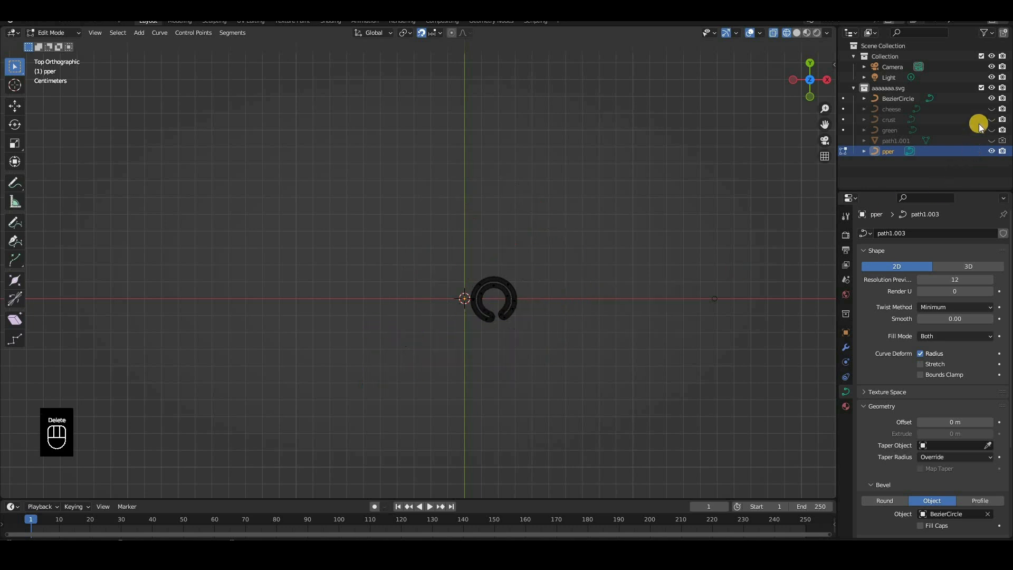
Show the cheese curve as a guide and duplicate the remaining pepperoni ring in place
click(990, 109)
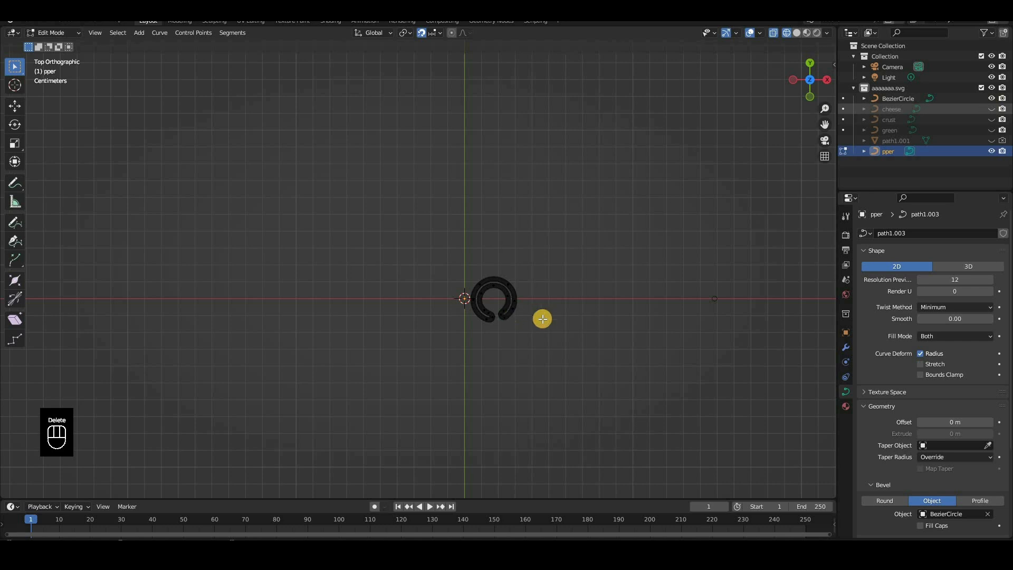
key(a)
scroll(630, 311, up, 2)
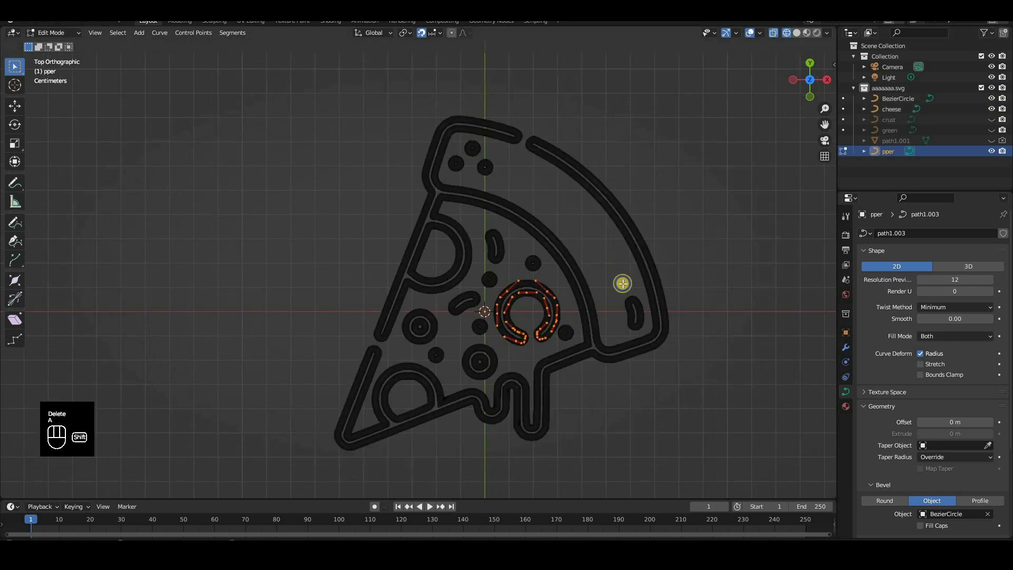
key(shift+d)
right_click(594, 257)
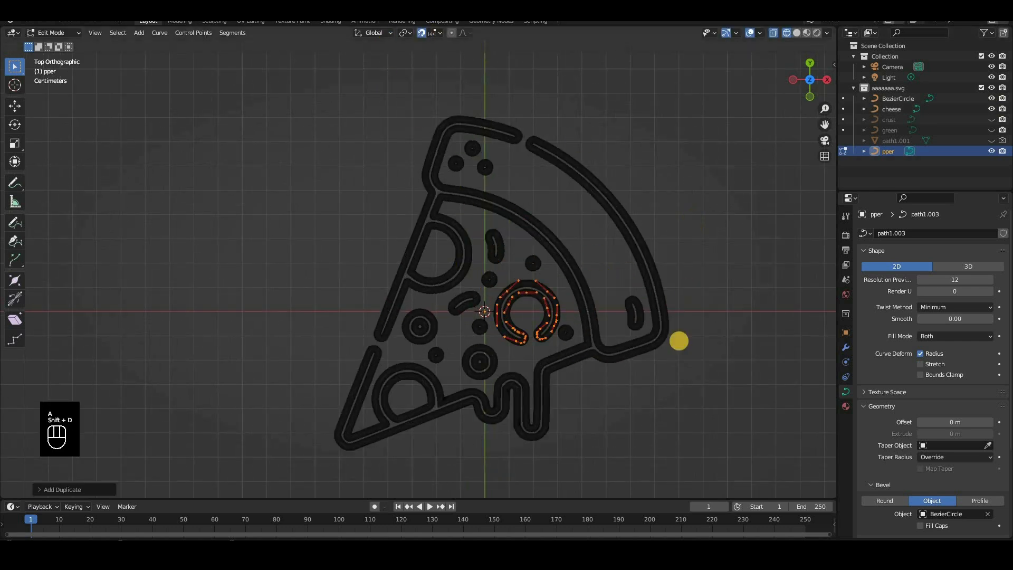
Rotate the duplicated pepperoni ring so its gap faces the slice's left edge, and move it onto the upper-left pepperoni outline
key(r)
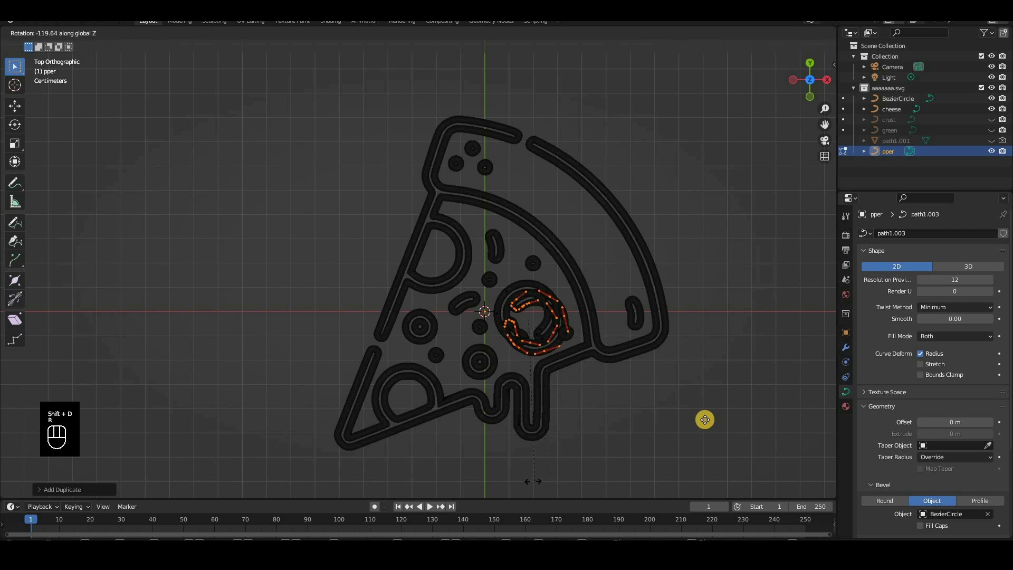
click(593, 402)
key(g)
key(x)
click(598, 402)
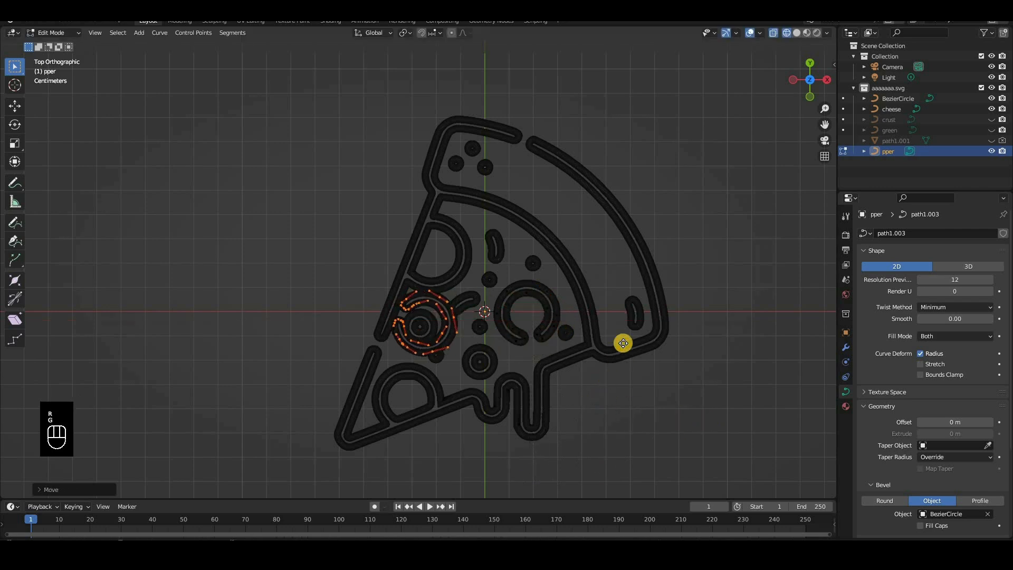
key(g)
key(y)
click(635, 335)
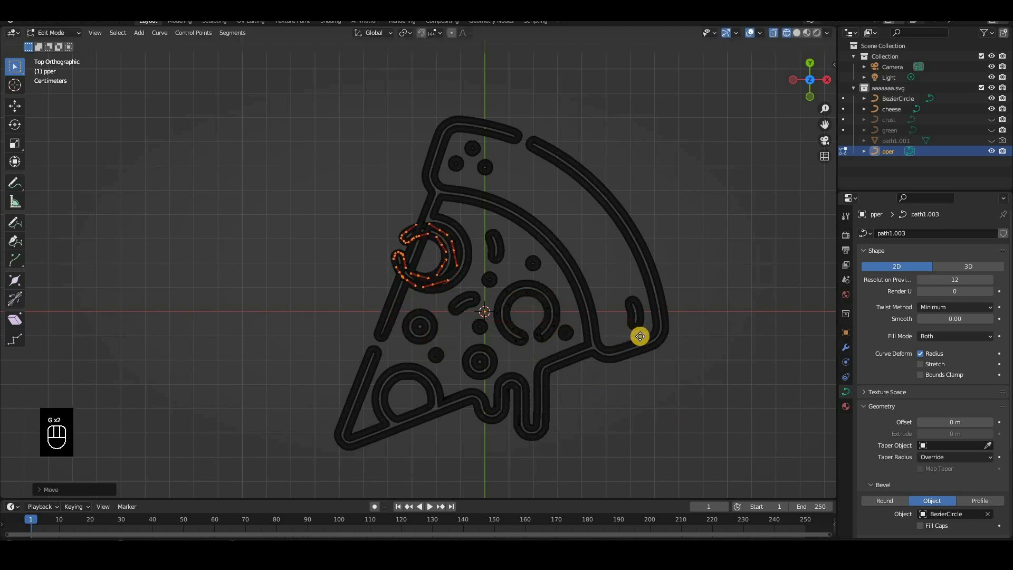
key(g)
key(x)
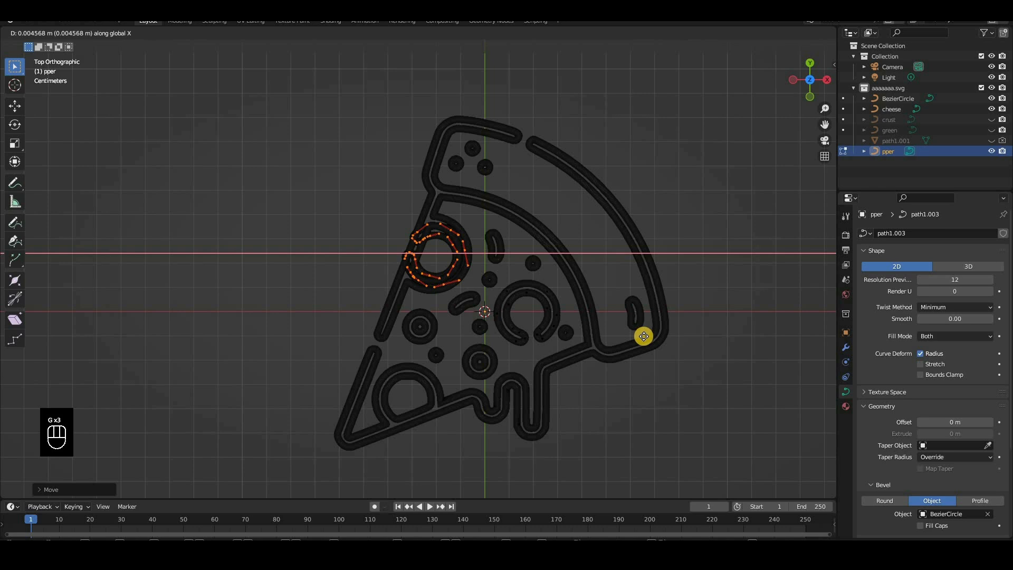
click(514, 334)
Duplicate the upper-left ring, move the copy down along Y, and rotate it so its gap faces downward
key(shift+d)
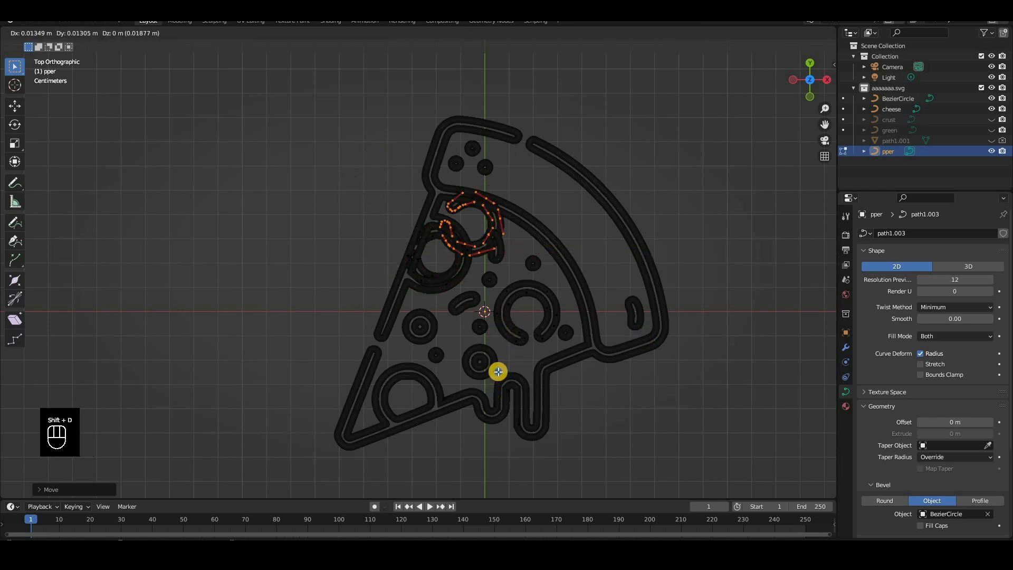
key(g)
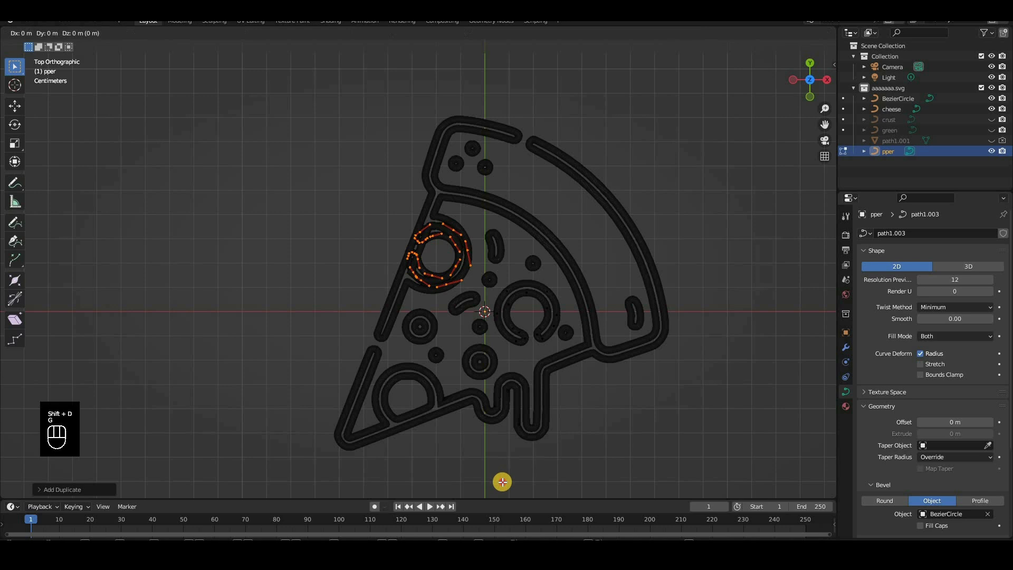
key(y)
click(713, 406)
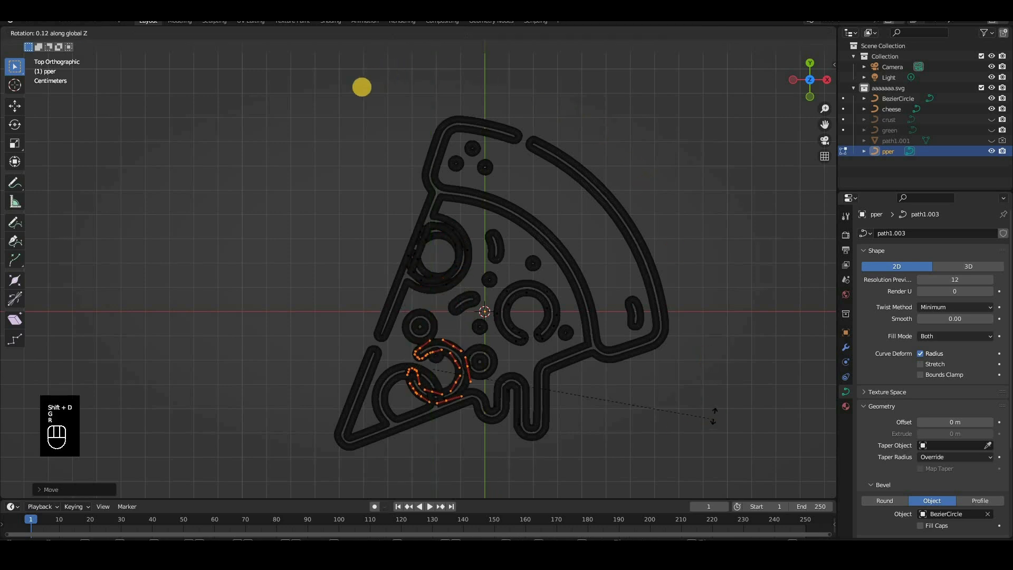
key(r)
click(598, 189)
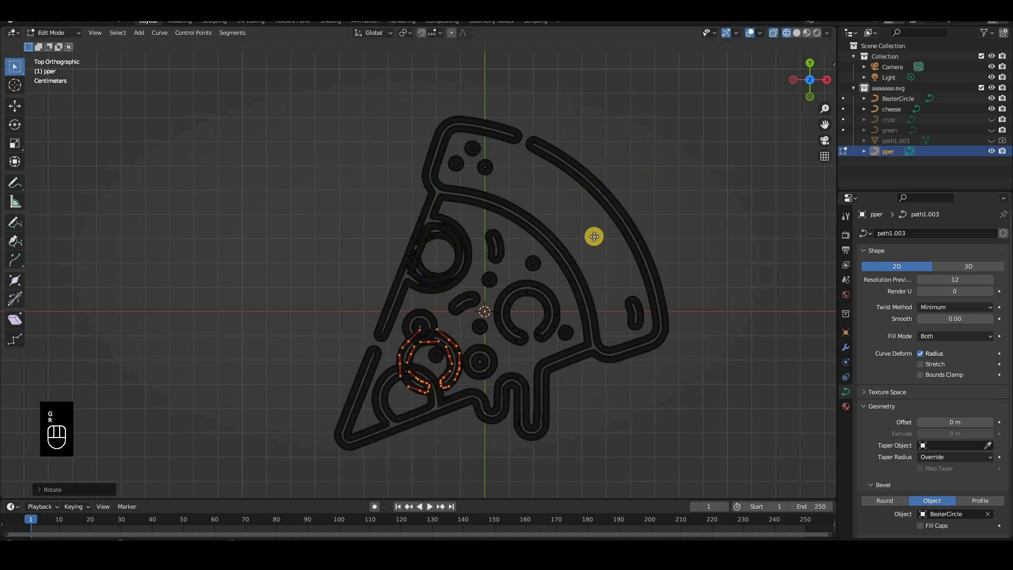
Move the new ring along X and Y onto the pepperoni outline near the slice's tip
key(g)
key(y)
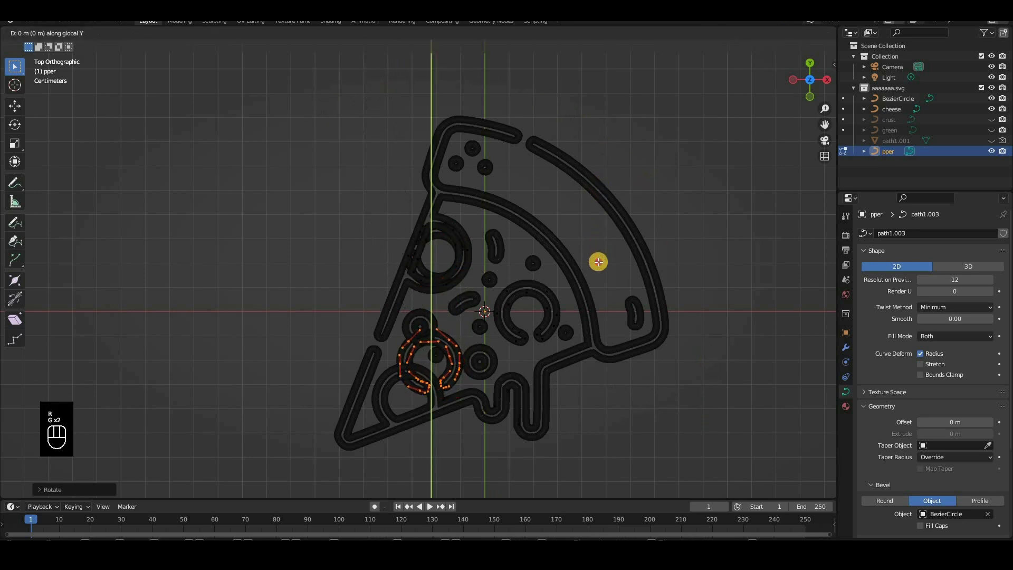
click(574, 263)
key(g)
key(x)
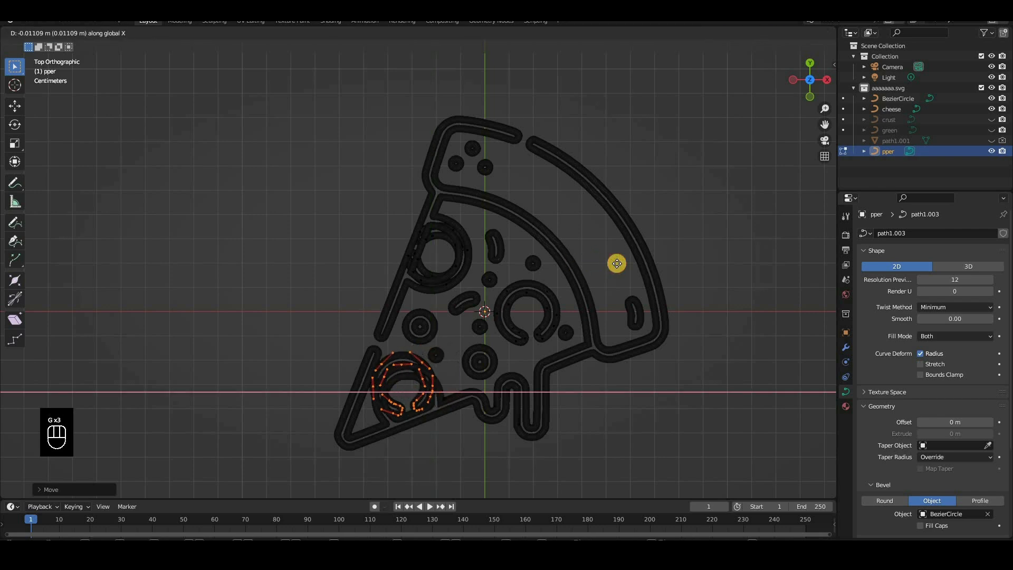
click(616, 275)
key(g)
key(z)
key(g)
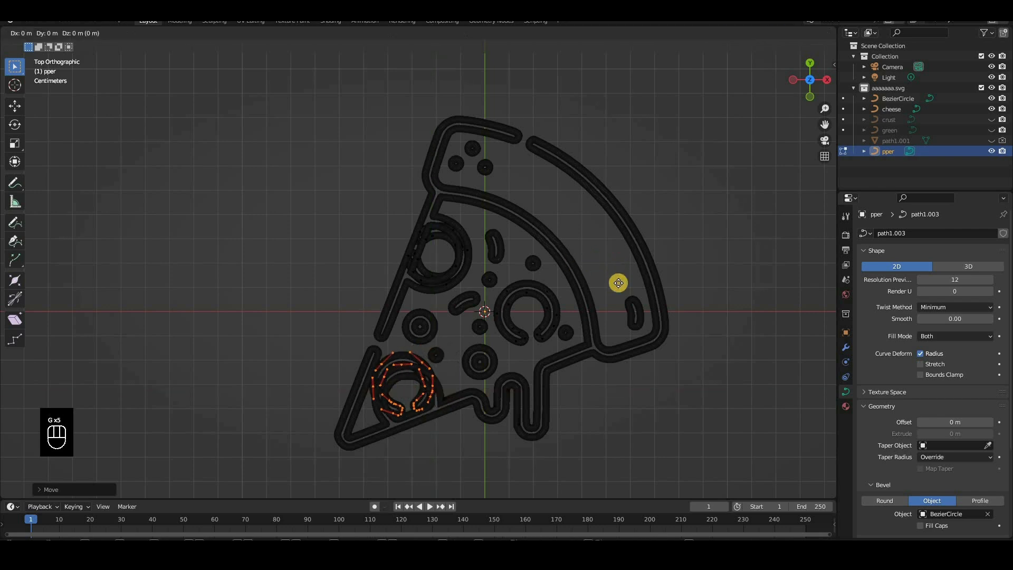
key(y)
click(631, 281)
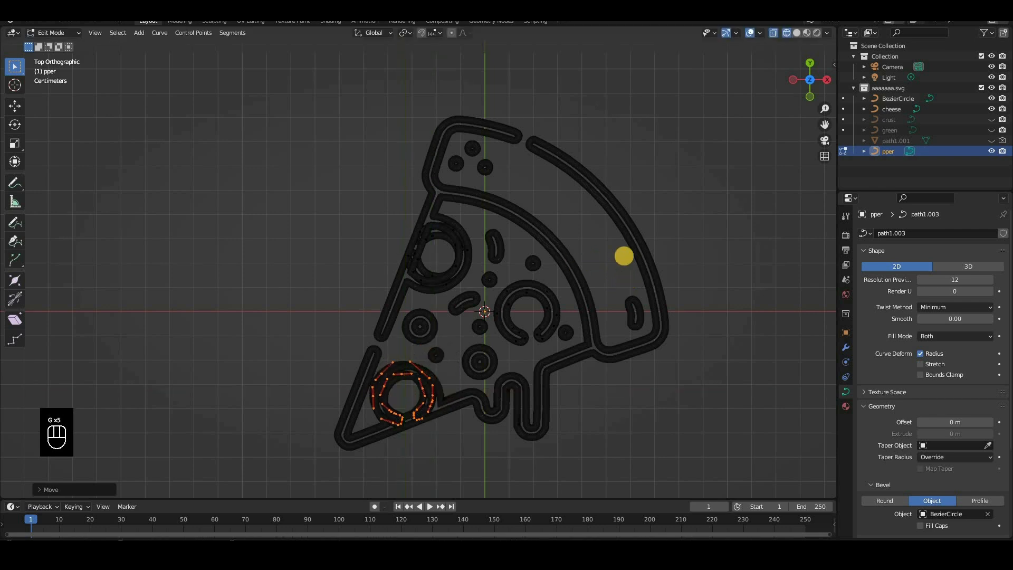
Fine-tune the tip ring's rotation and X position to match the pepperoni outline, and leave Edit Mode
key(r)
click(610, 240)
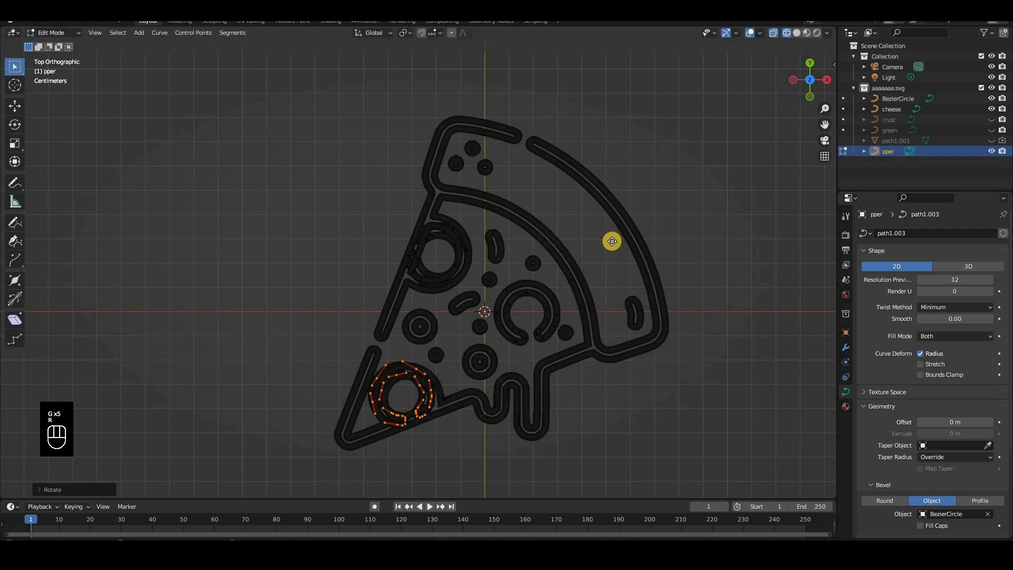
key(g)
key(x)
click(669, 340)
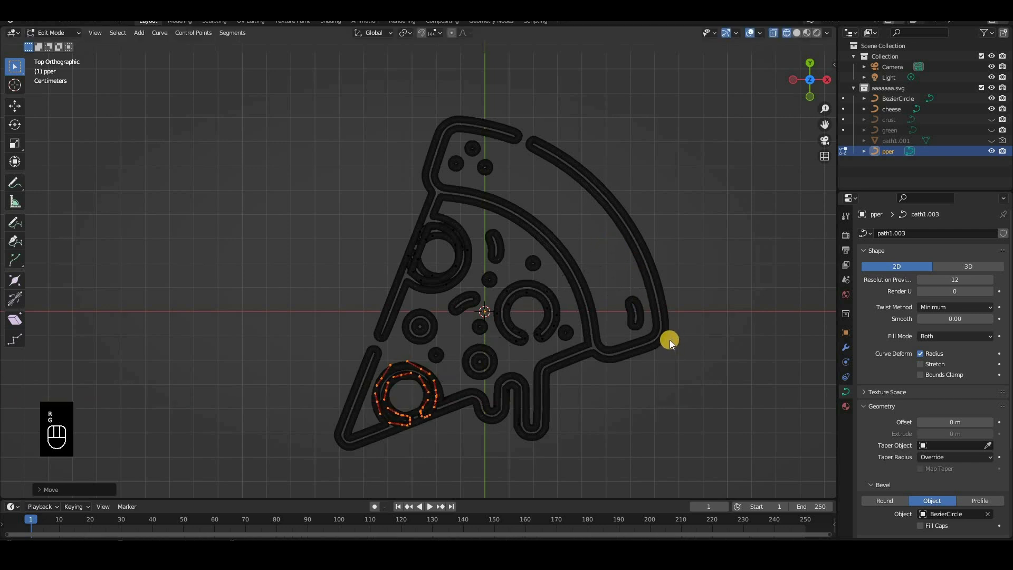
key(Tab)
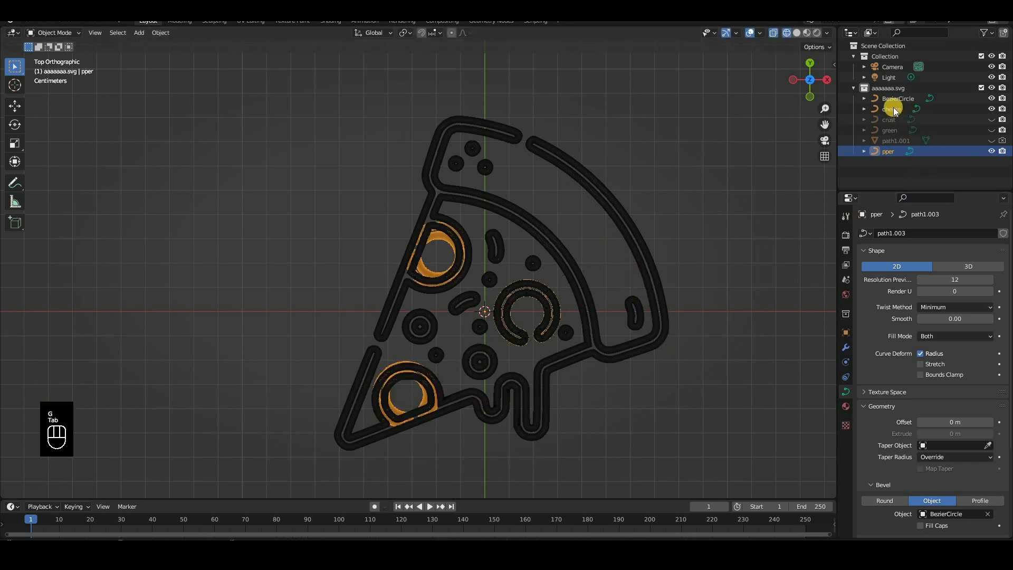
Show the crust curve, hide cheese and pper, and open crust in Edit Mode
click(672, 310)
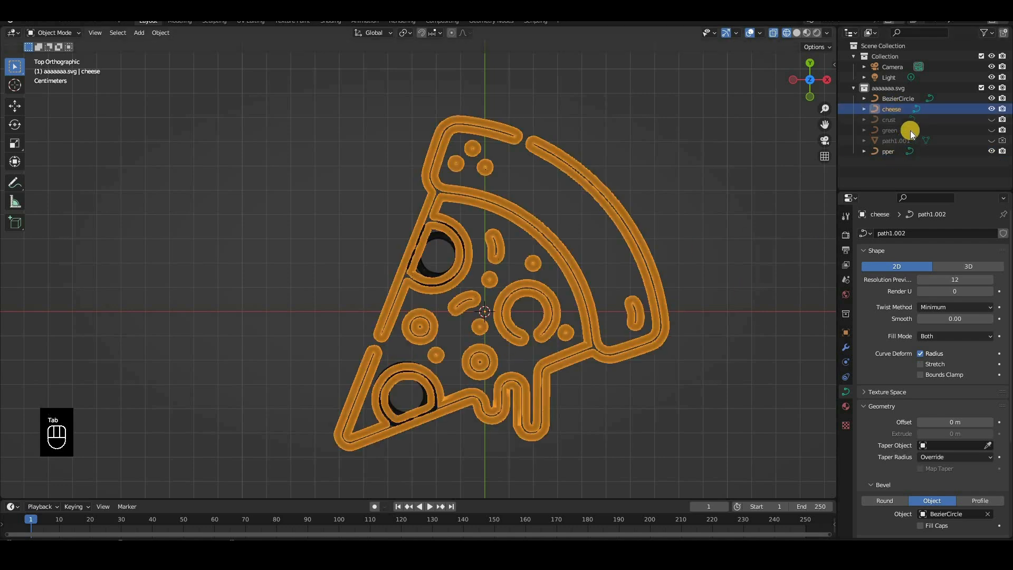
click(991, 119)
click(991, 108)
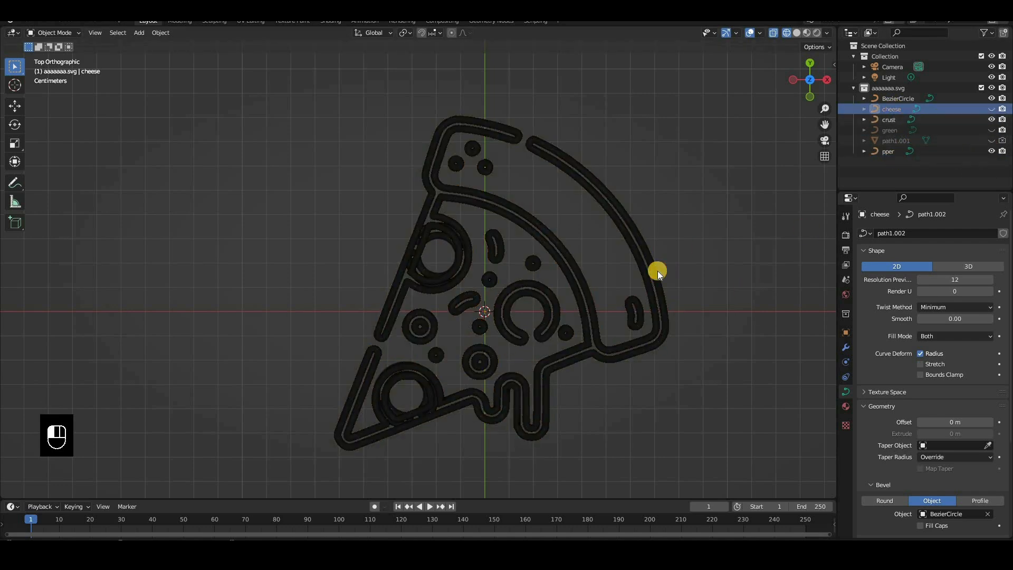
key(h)
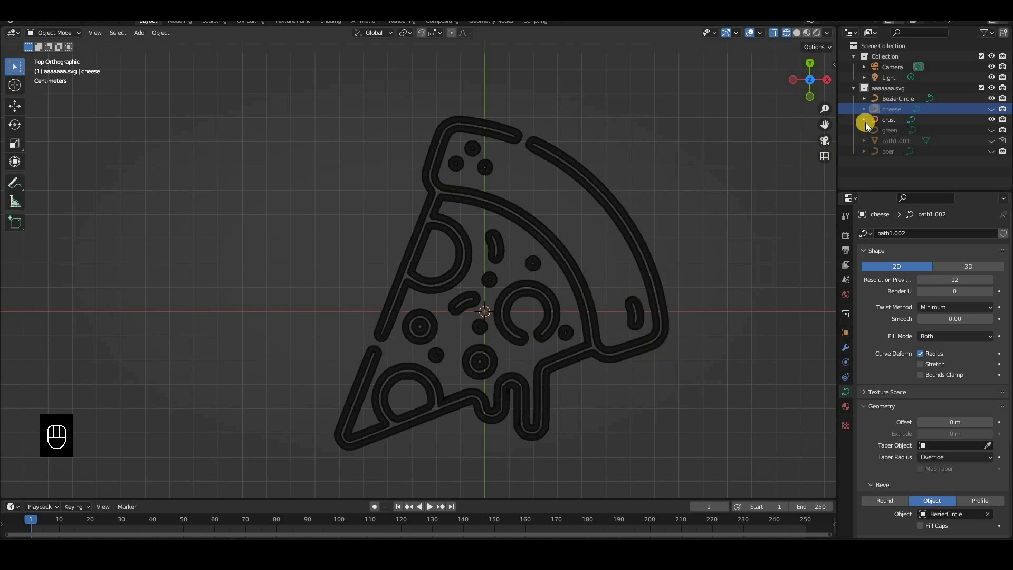
click(689, 342)
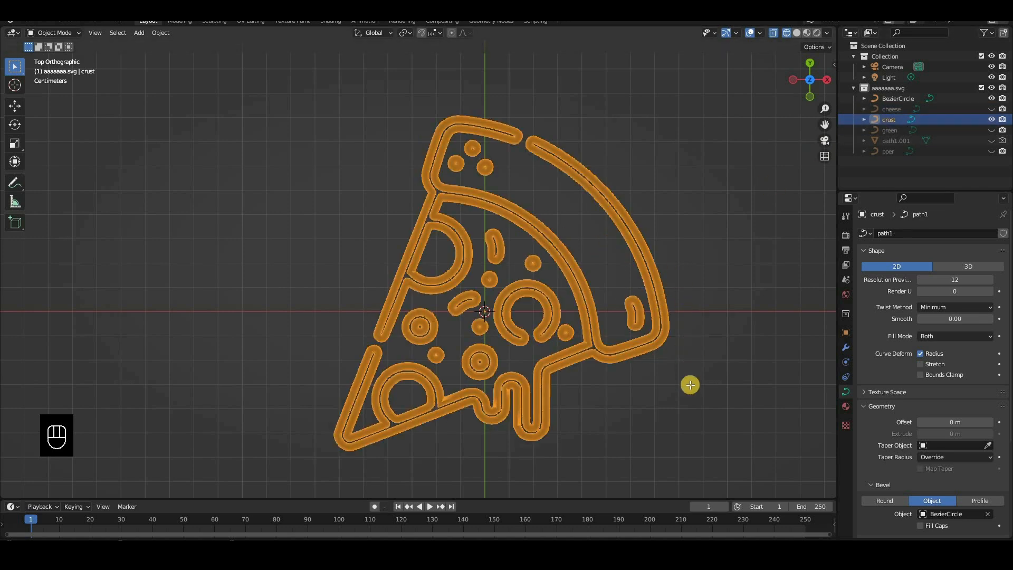
key(Tab)
key(a)
key(c)
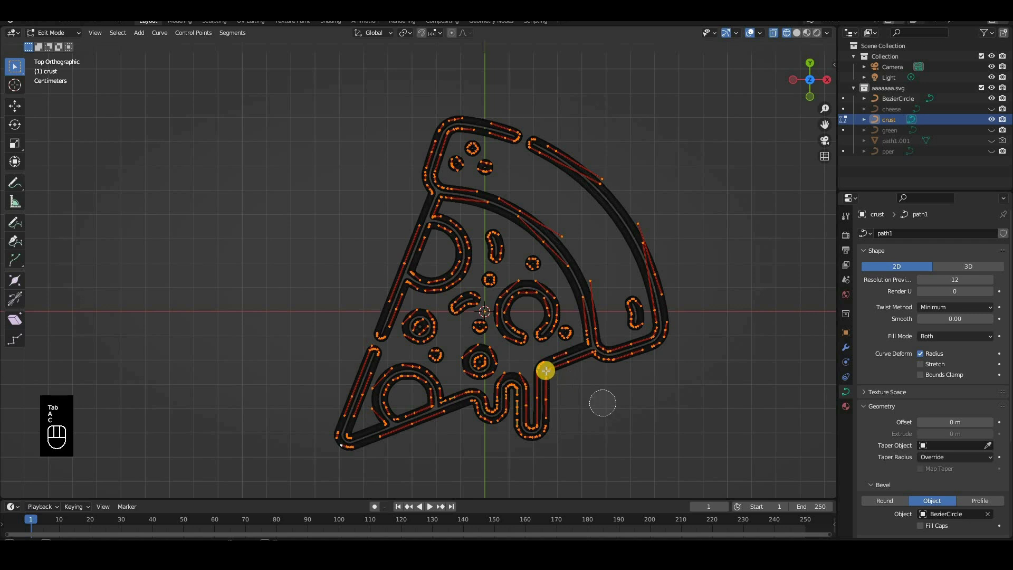
scroll(544, 369, down, 9)
mouse_move(544, 370)
shift+mouse_down()
mouse_move(591, 391)
mouse_move(539, 348)
shift+mouse_up()
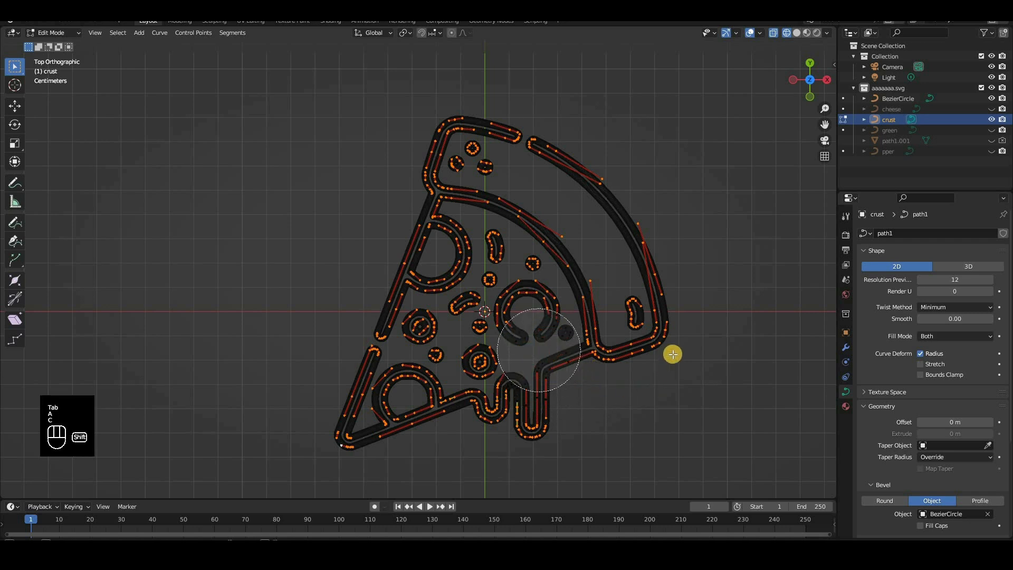
right_click(671, 362)
Delete all of crust's control points except those of the crust outline, its three dots and the small oval
key(a)
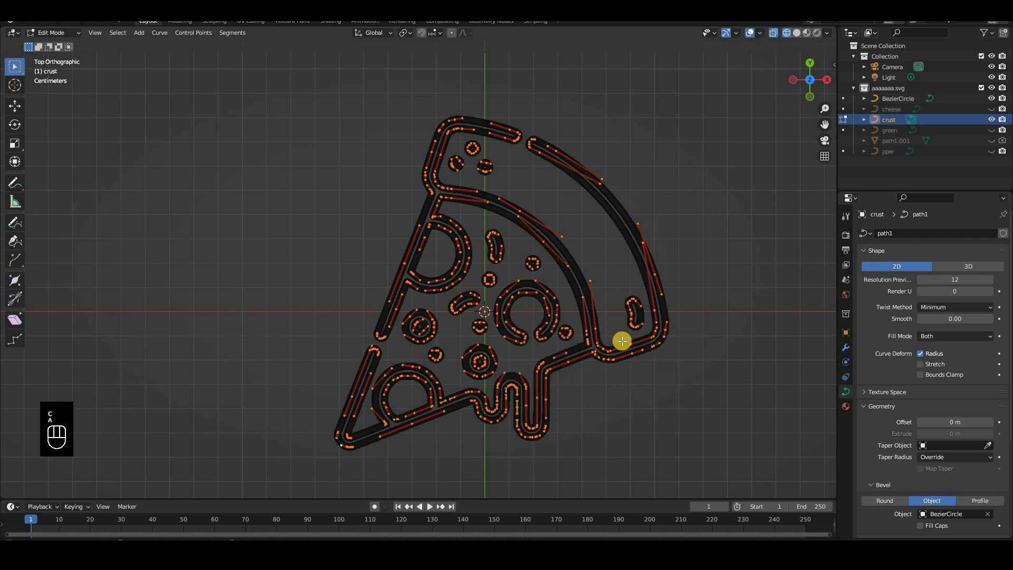
key(c)
mouse_move(629, 339)
shift+mouse_down()
mouse_move(642, 330)
mouse_move(648, 287)
mouse_move(608, 287)
mouse_move(593, 165)
mouse_move(511, 128)
mouse_move(443, 151)
mouse_move(524, 176)
mouse_move(574, 216)
shift+mouse_up()
key(Escape)
key(c)
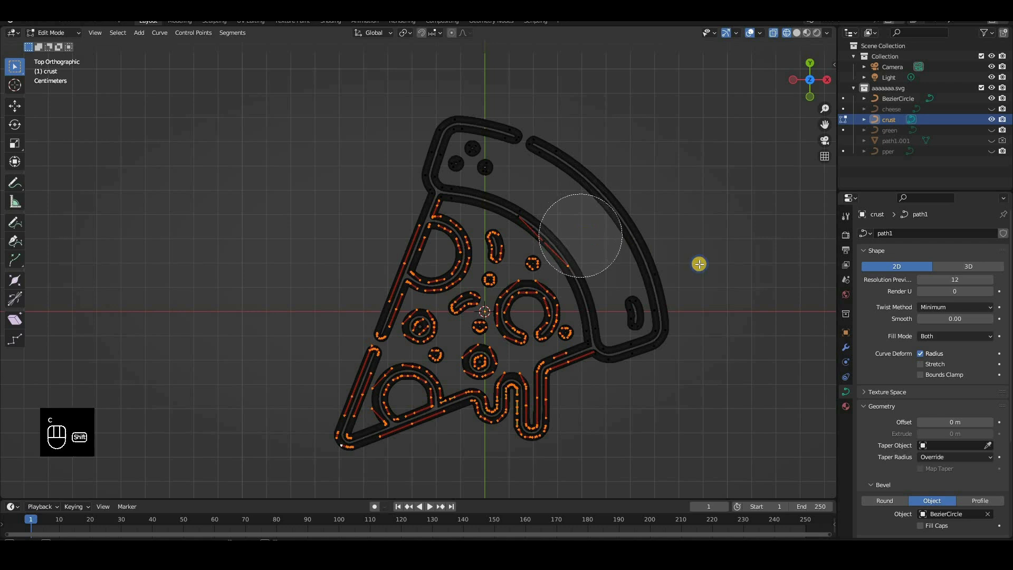
shift+click(585, 233)
right_click(699, 263)
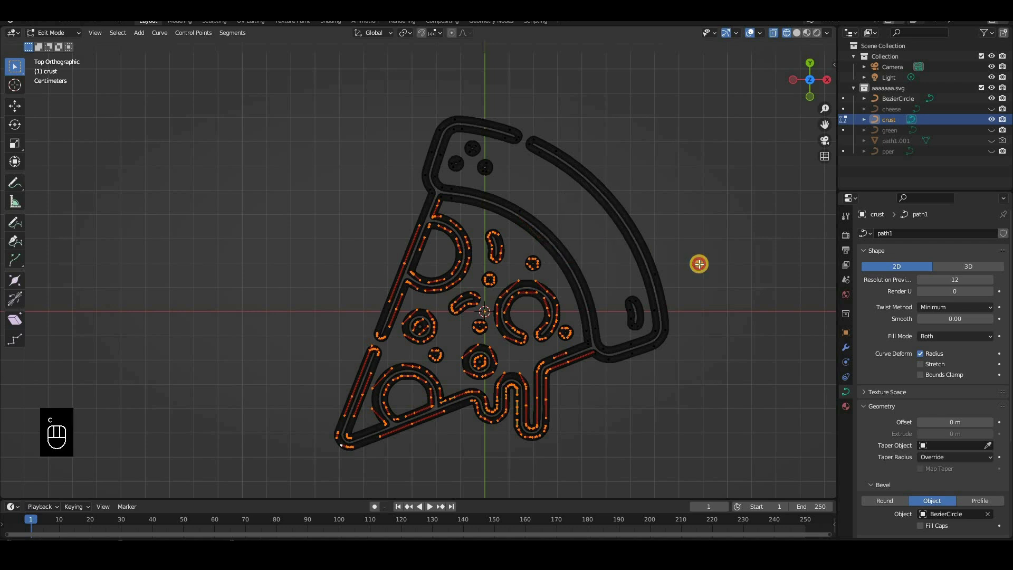
key(Delete)
key(Return)
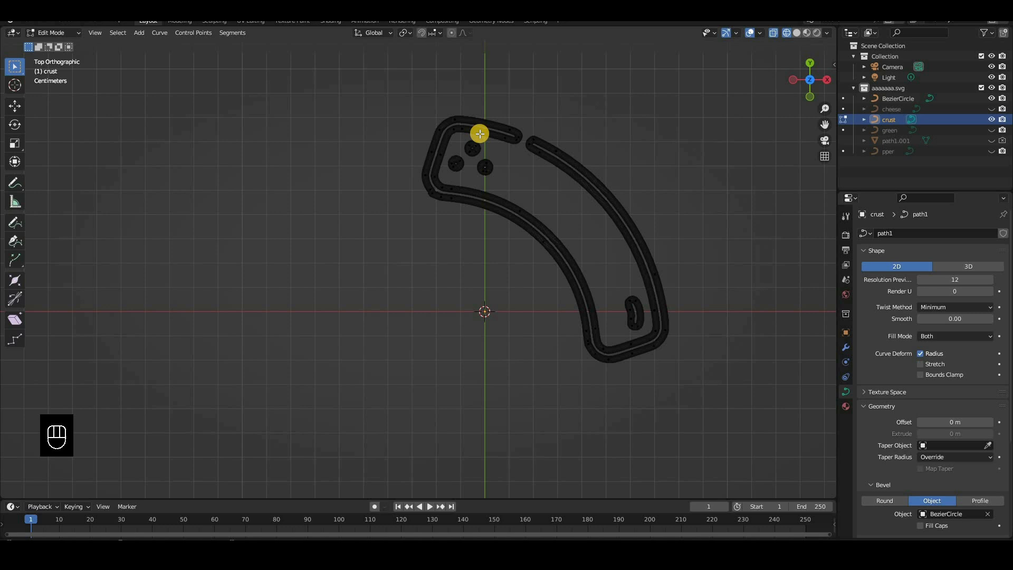
Move the control point at the crust's kinked lower-left corner slightly outward
scroll(490, 310, up, 4)
scroll(497, 301, down, 2)
scroll(481, 300, up, 4)
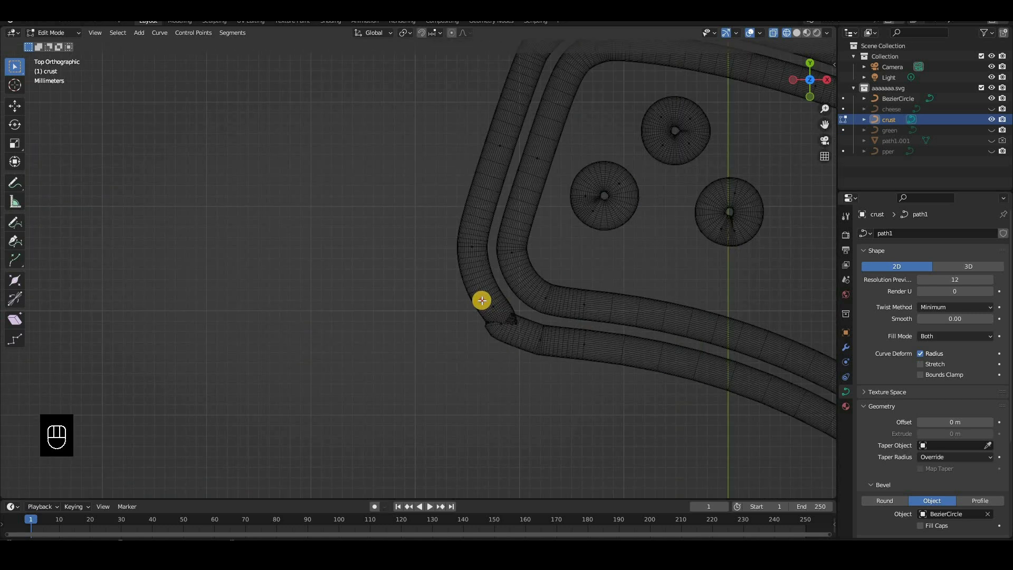
drag(529, 309, 518, 307)
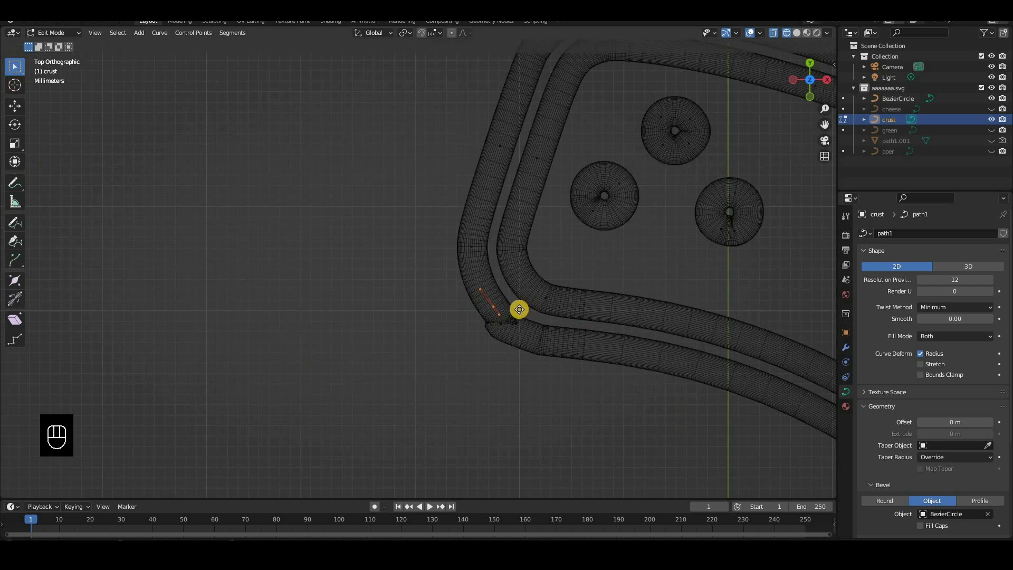
key(g)
click(562, 292)
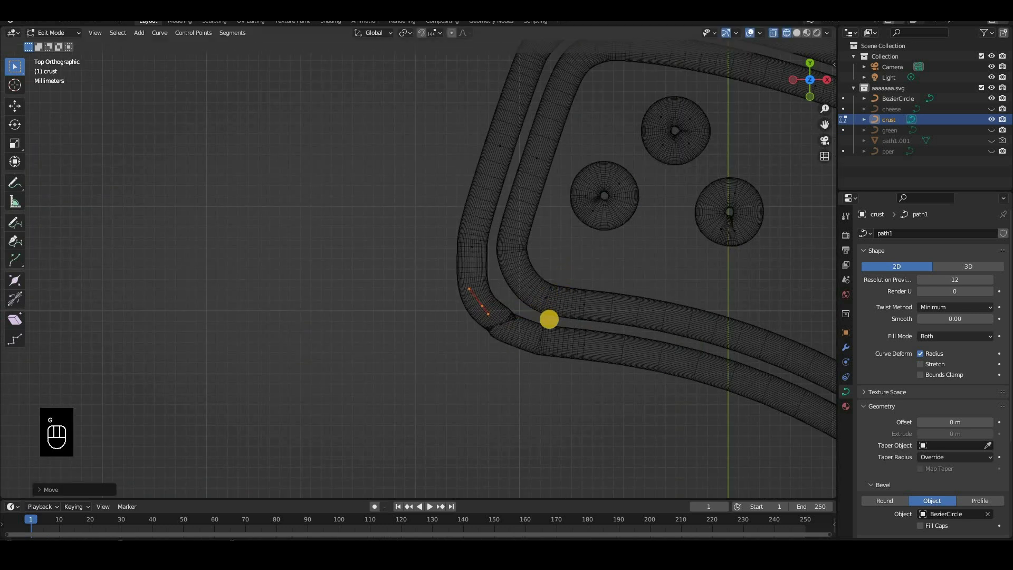
key(r)
right_click(576, 291)
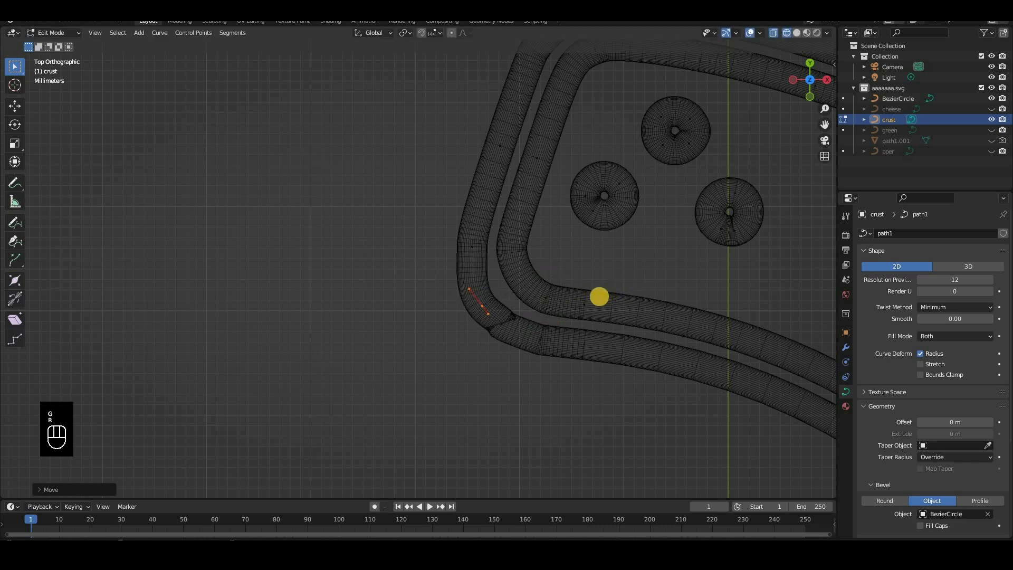
key(s)
right_click(538, 335)
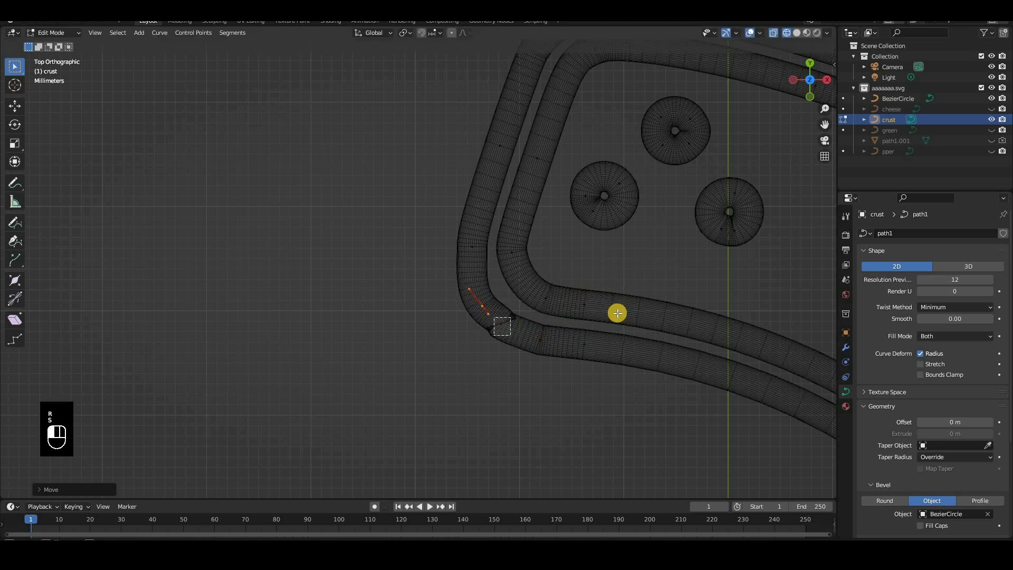
Rotate the adjoining control point at the crust's lower-left corner to smooth the bend, and leave Edit Mode
drag(494, 317, 510, 335)
key(r)
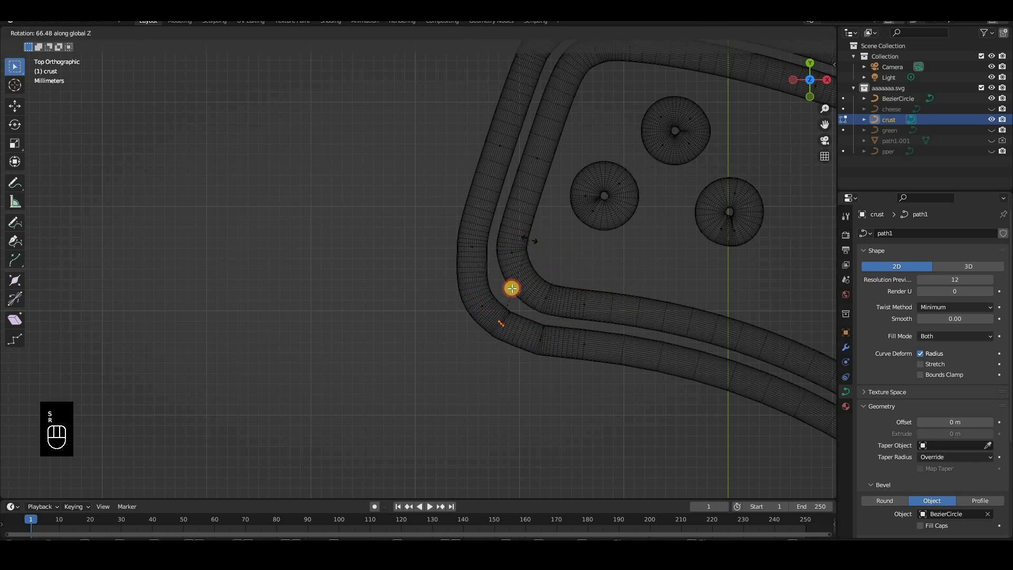
click(584, 294)
scroll(651, 366, down, 9)
key(Tab)
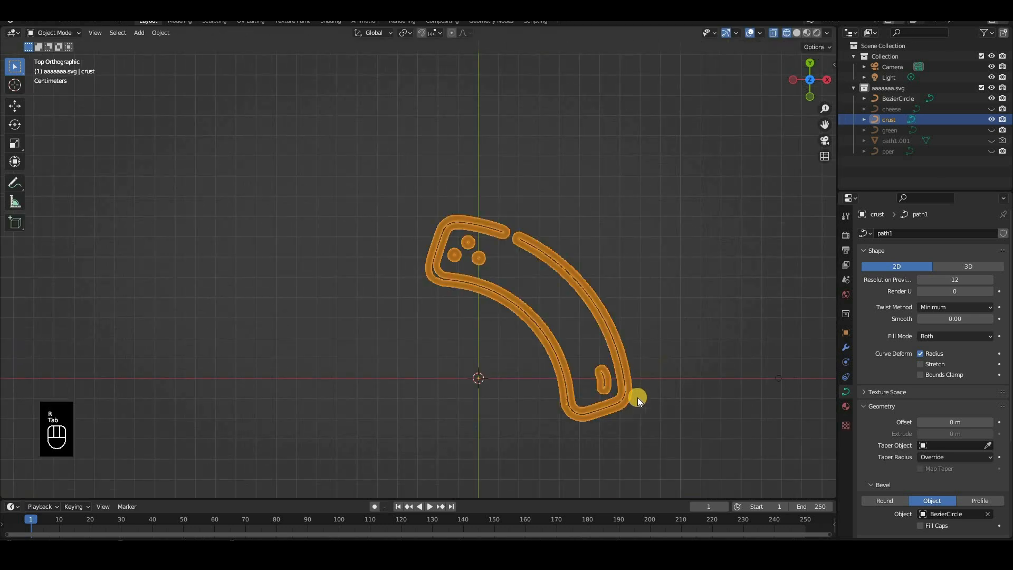
Show the pper curve together with crust and switch the viewport to rendered shading
scroll(634, 329, down, 3)
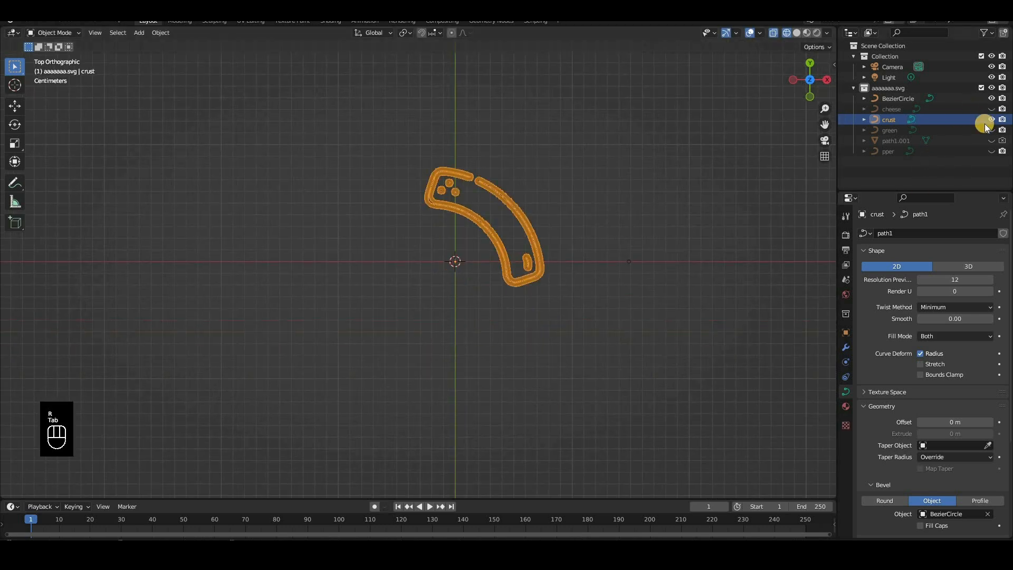
click(991, 151)
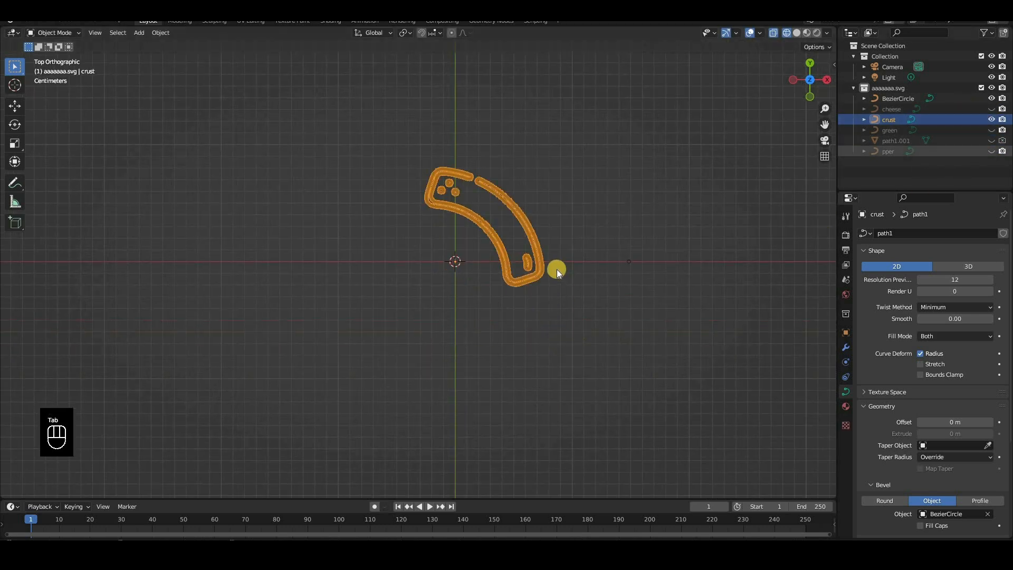
key(z)
click(561, 290)
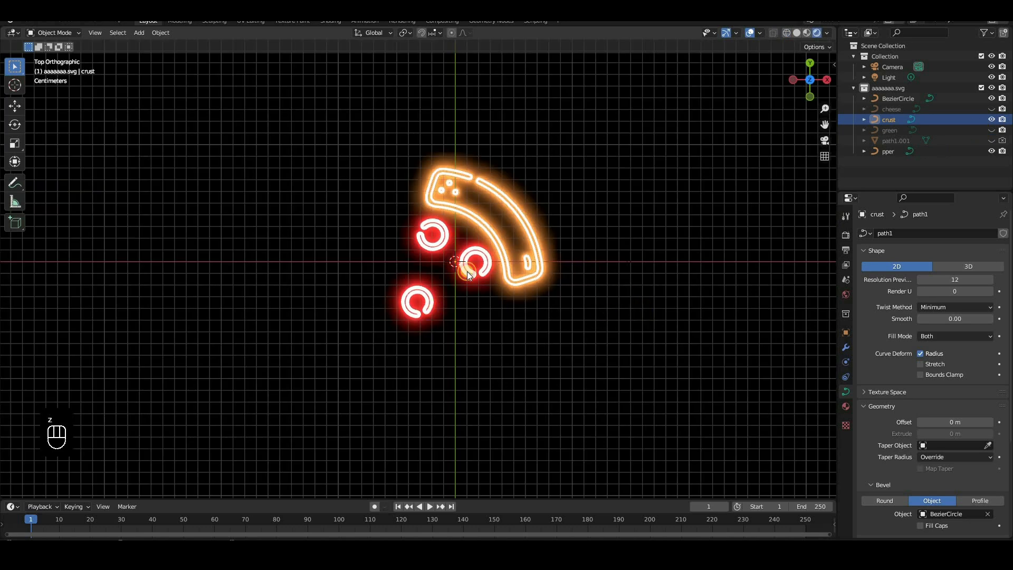
Isolate the green curve in wireframe shading and start editing it with all of its control points selected
click(977, 130)
click(992, 129)
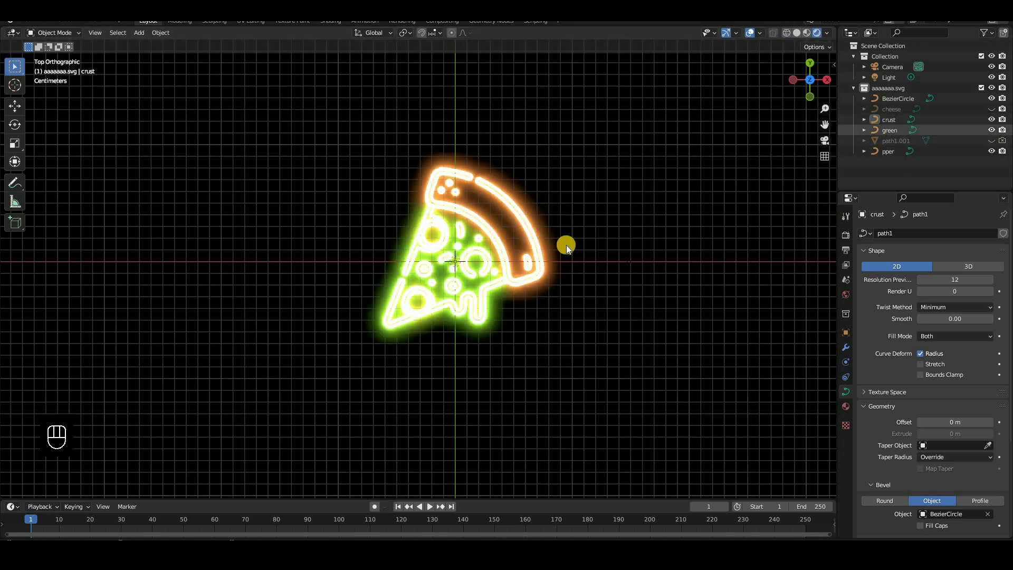
click(540, 247)
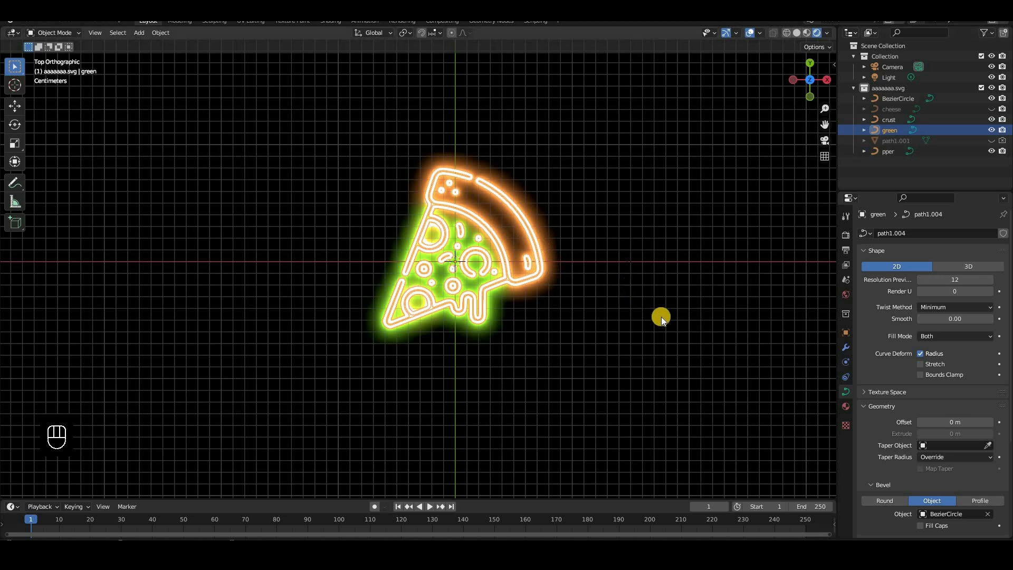
scroll(685, 327, up, 5)
key(Tab)
key(a)
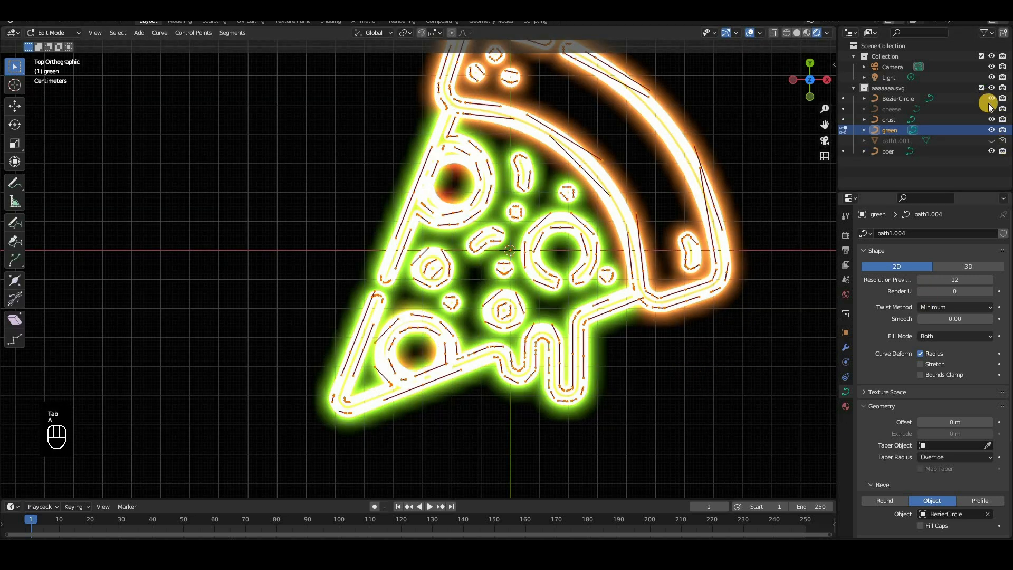
click(991, 119)
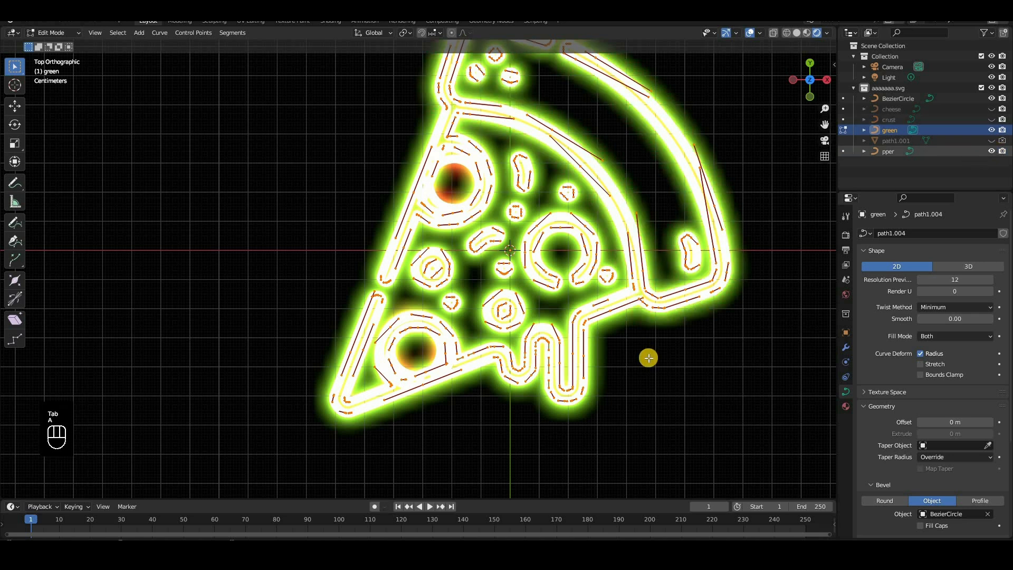
key(z)
click(507, 290)
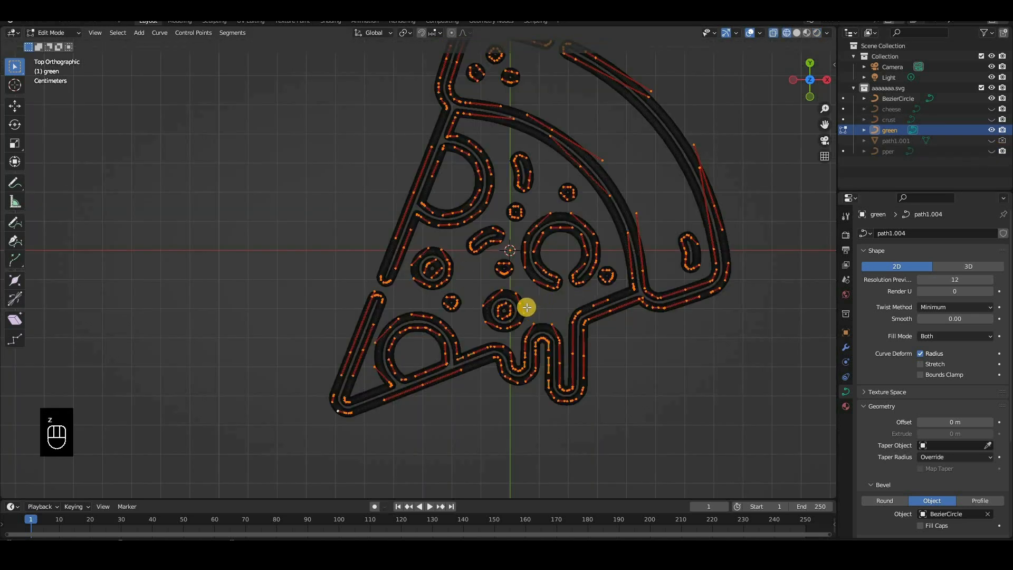
Delete all of green's control points except those of the two small concentric-ring toppings, and leave Edit Mode
key(c)
scroll(506, 309, down, 1)
scroll(502, 310, up, 5)
shift+click(503, 310)
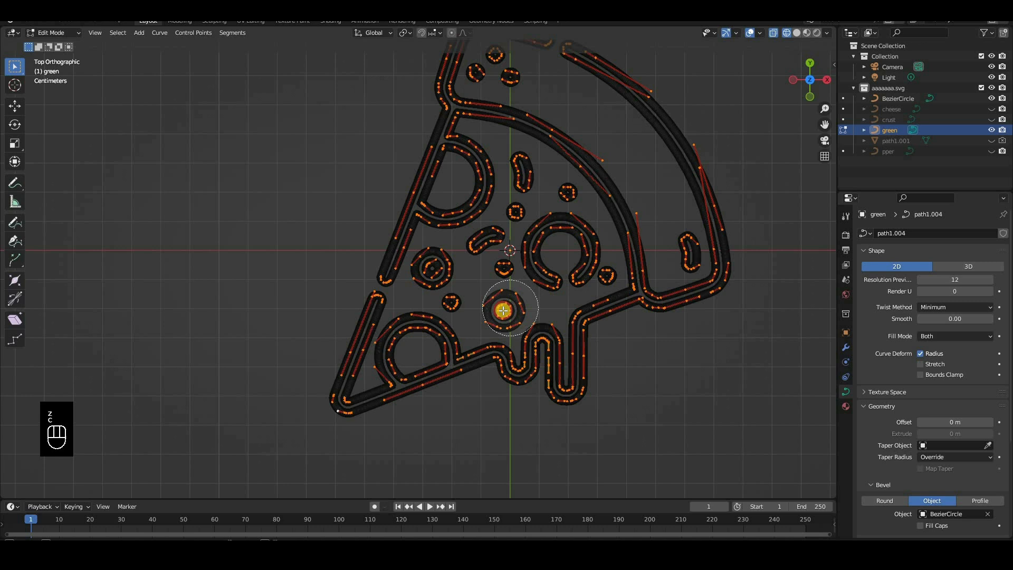
shift+click(434, 267)
shift+click(605, 276)
right_click(633, 288)
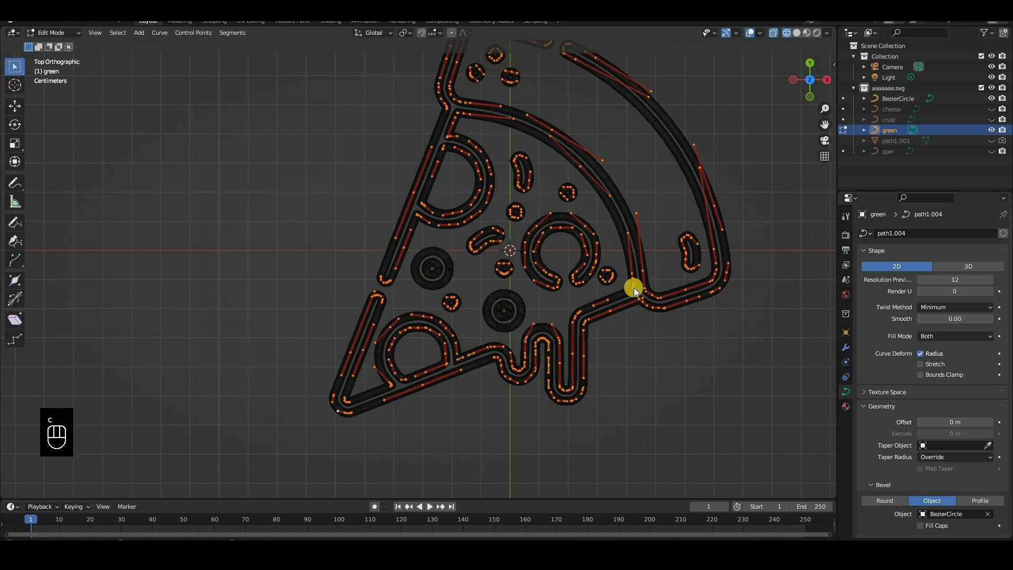
key(Delete)
click(634, 287)
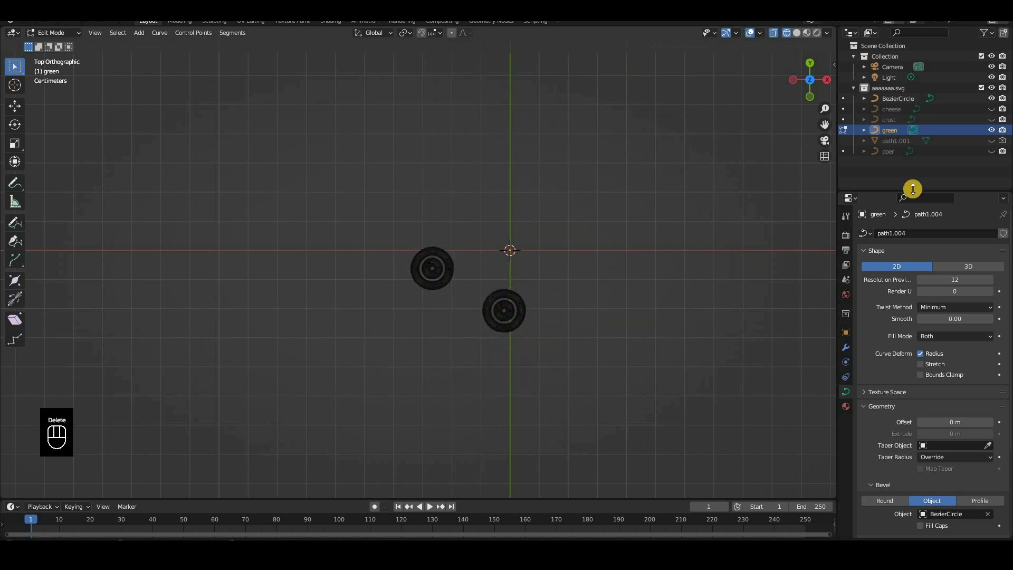
key(Tab)
Show the pper, crust and green curves together in rendered shading, with cheese hidden
click(992, 150)
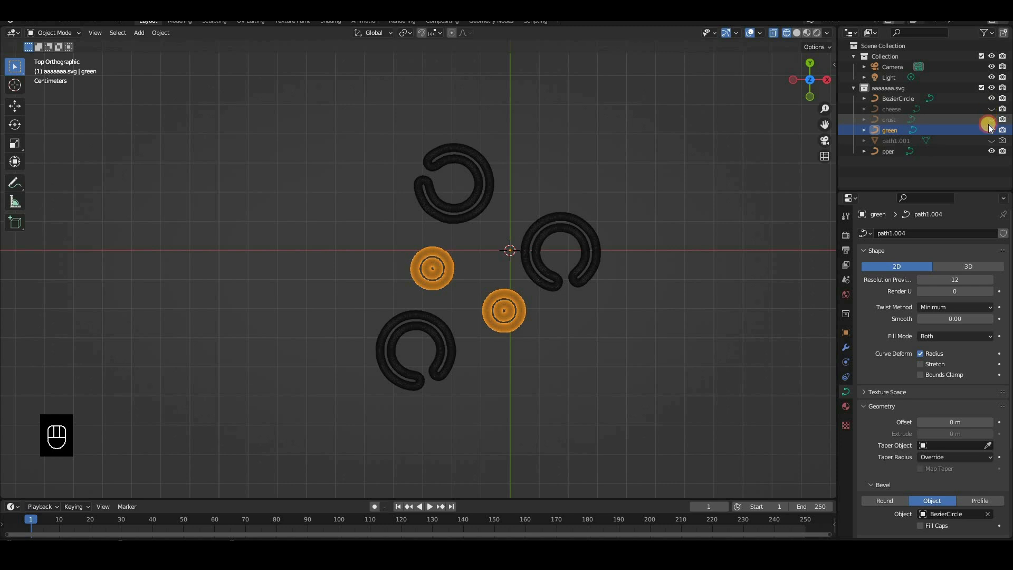
click(992, 108)
click(991, 119)
click(990, 130)
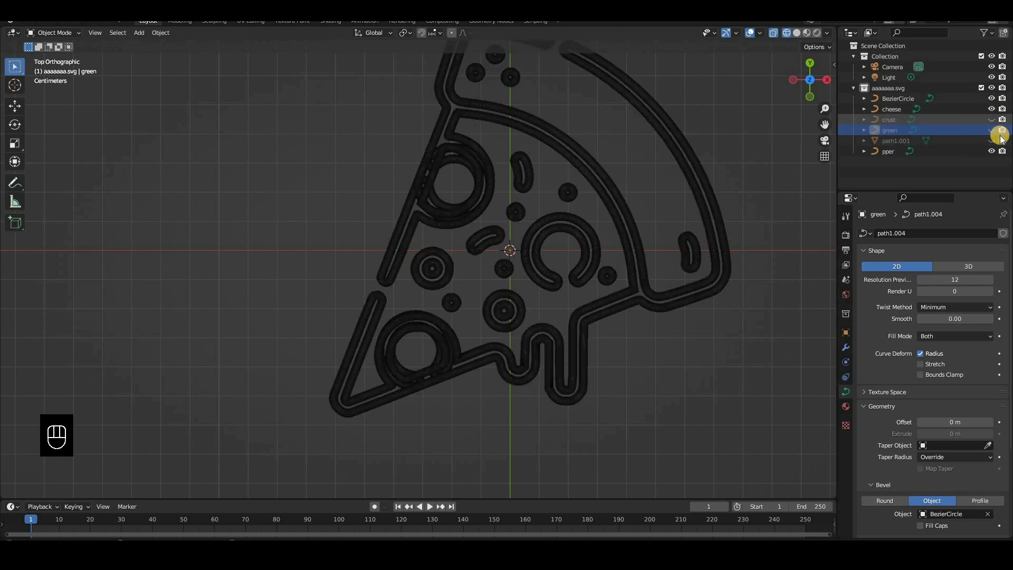
click(991, 130)
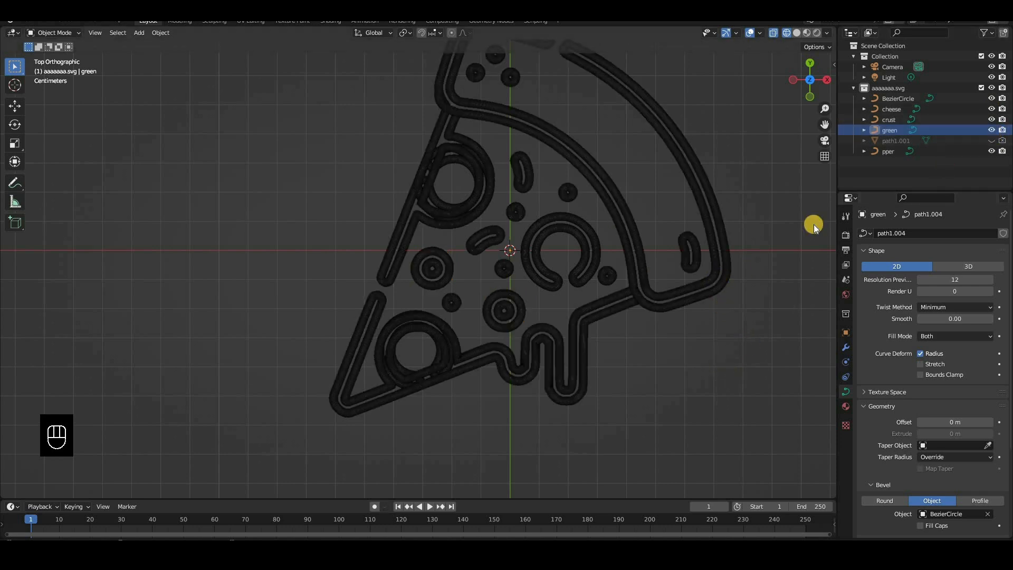
key(z)
click(723, 315)
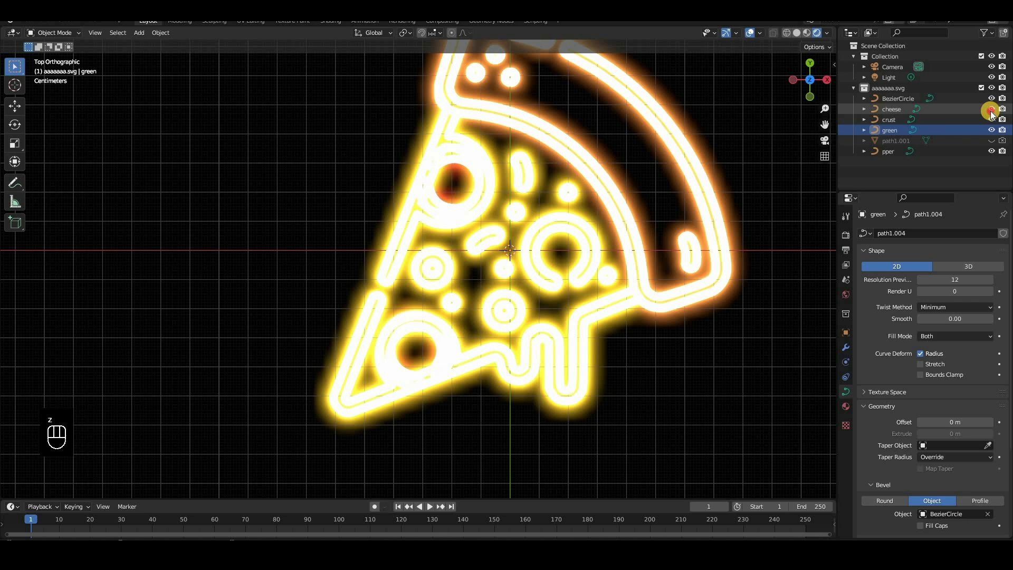
click(990, 108)
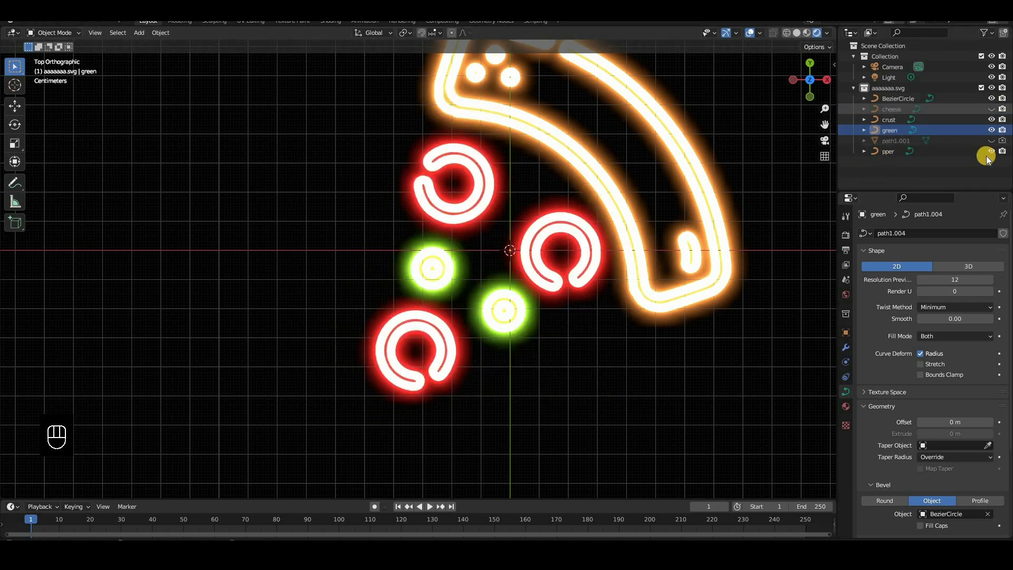
Isolate the cheese curve in wireframe shading and open it for editing
drag(991, 99, 993, 151)
click(992, 109)
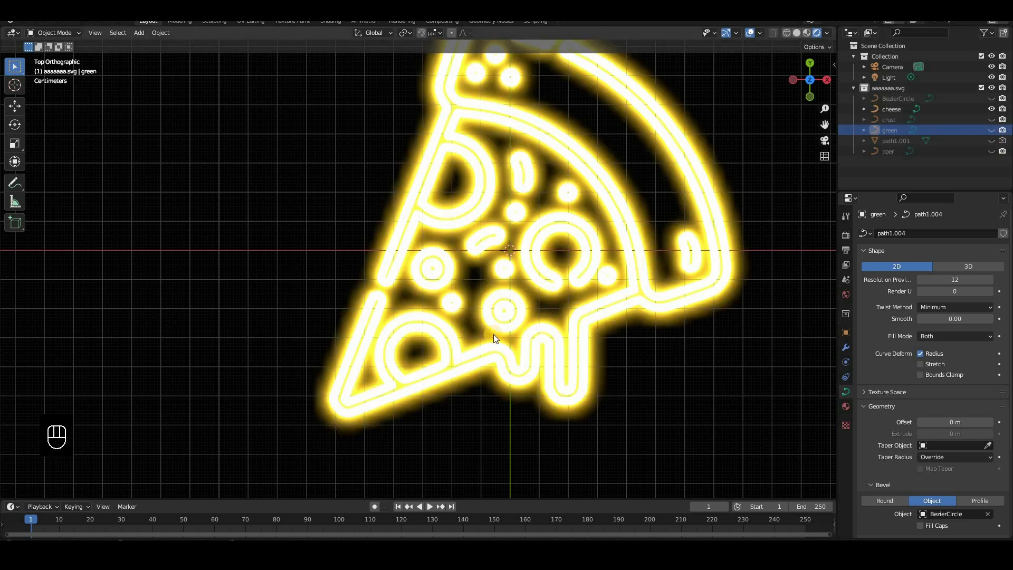
key(z)
click(666, 297)
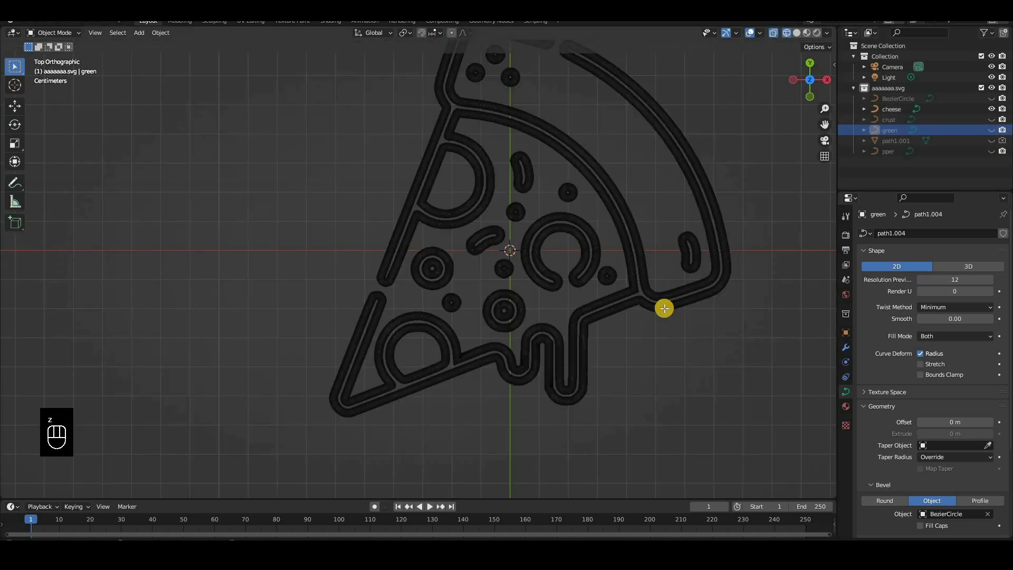
click(664, 308)
key(Tab)
scroll(610, 275, up, 2)
scroll(482, 292, down, 1)
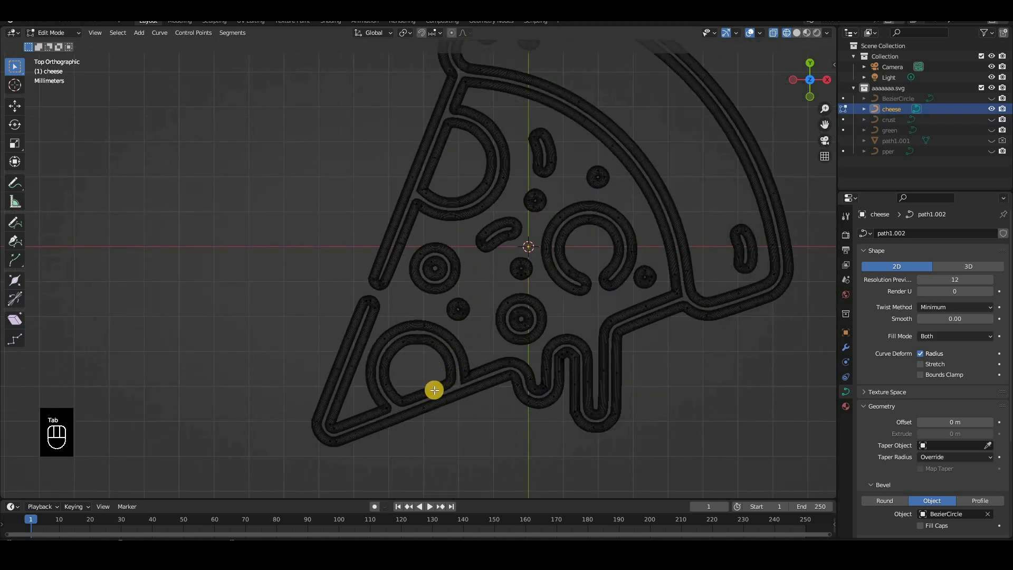
Delete the control points of the pepperoni loop and surrounding arc near the slice's tip, leaving a plain straight cheese edge
key(l)
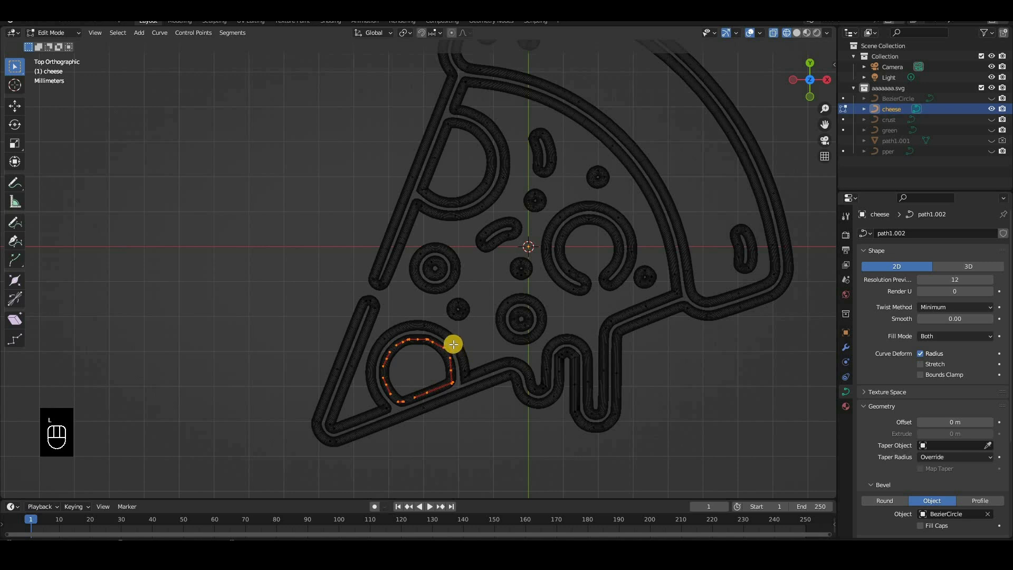
key(c)
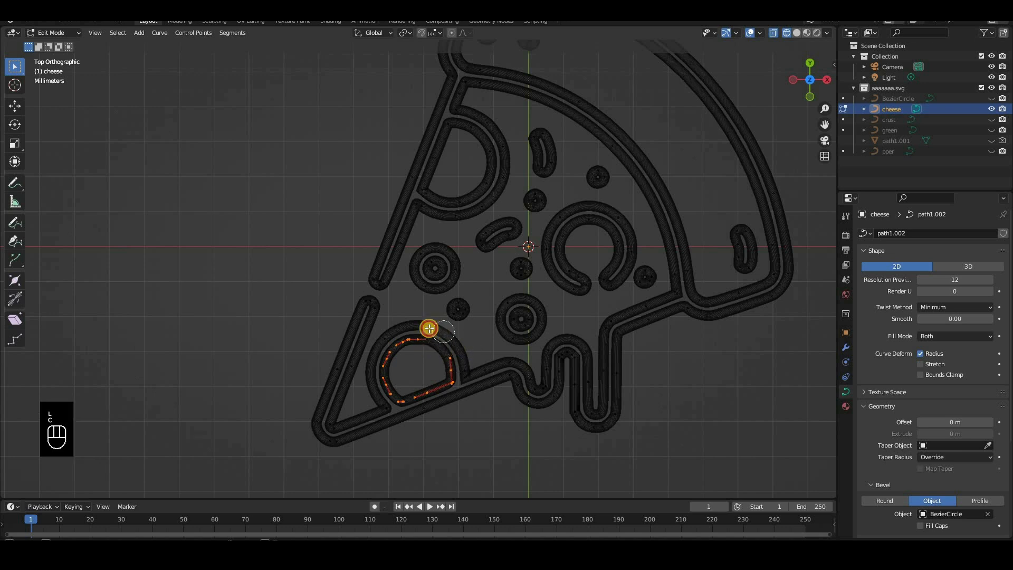
mouse_move(429, 328)
mouse_down()
mouse_move(402, 331)
mouse_move(373, 364)
mouse_move(375, 383)
mouse_move(478, 357)
mouse_up()
key(Delete)
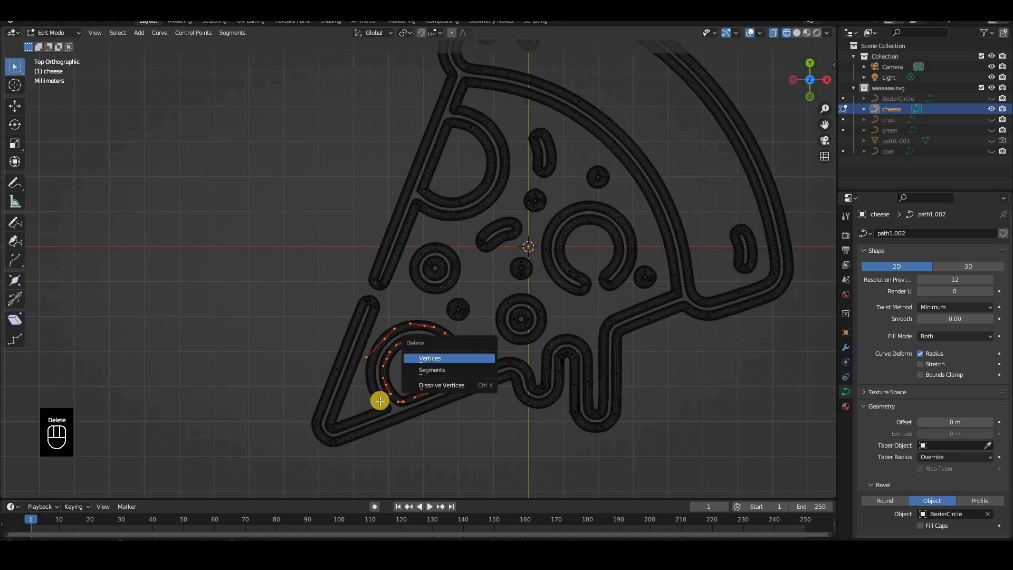
key(Return)
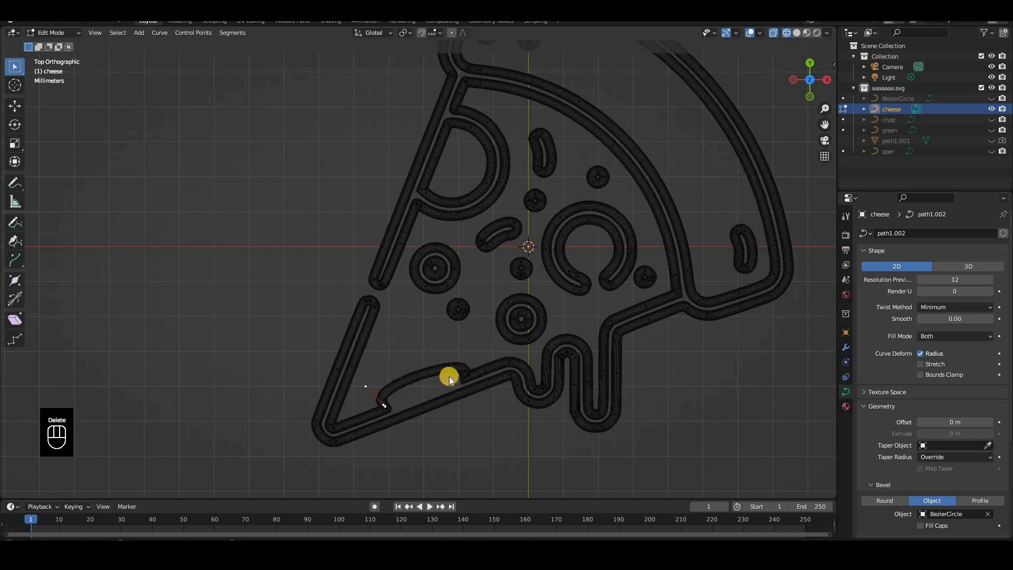
key(Delete)
click(454, 364)
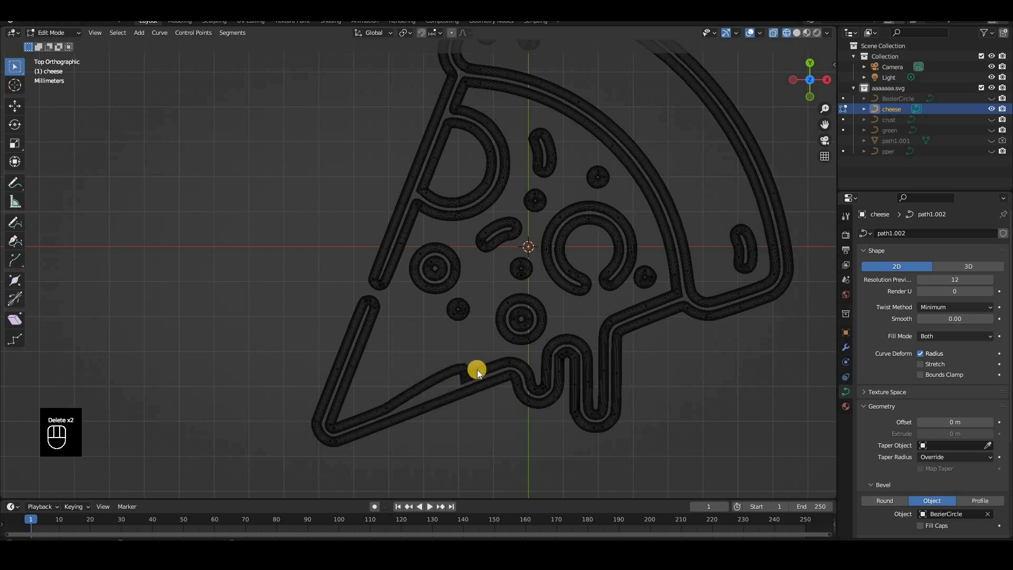
key(Delete)
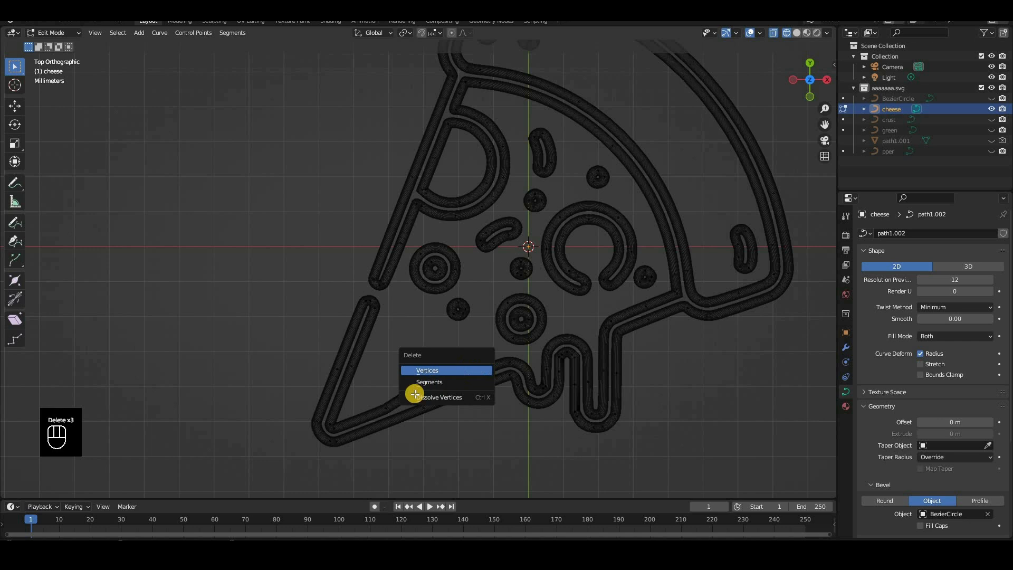
key(Return)
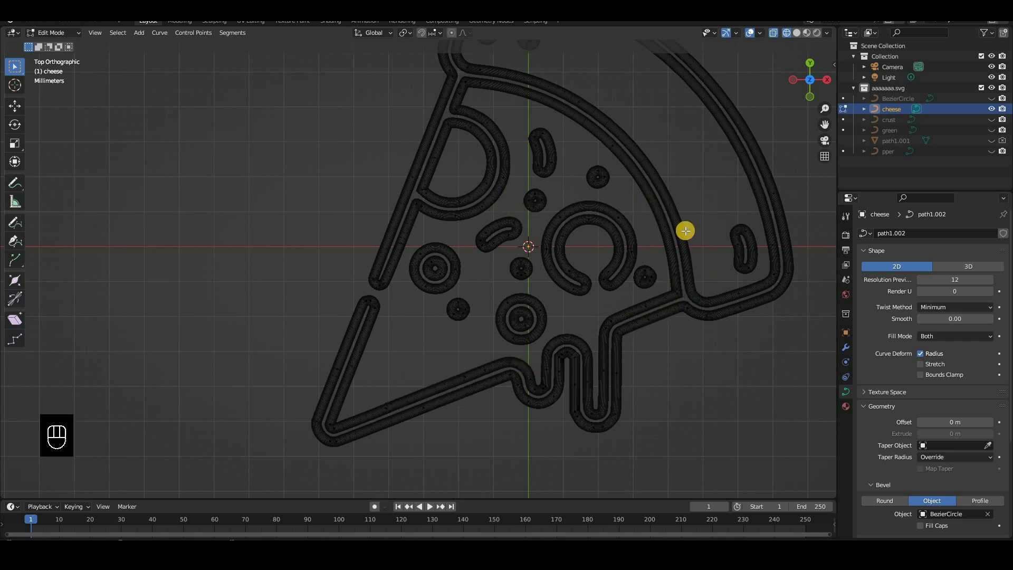
Leave Edit Mode on the cheese curve and open the scene's render properties
scroll(660, 258, down, 4)
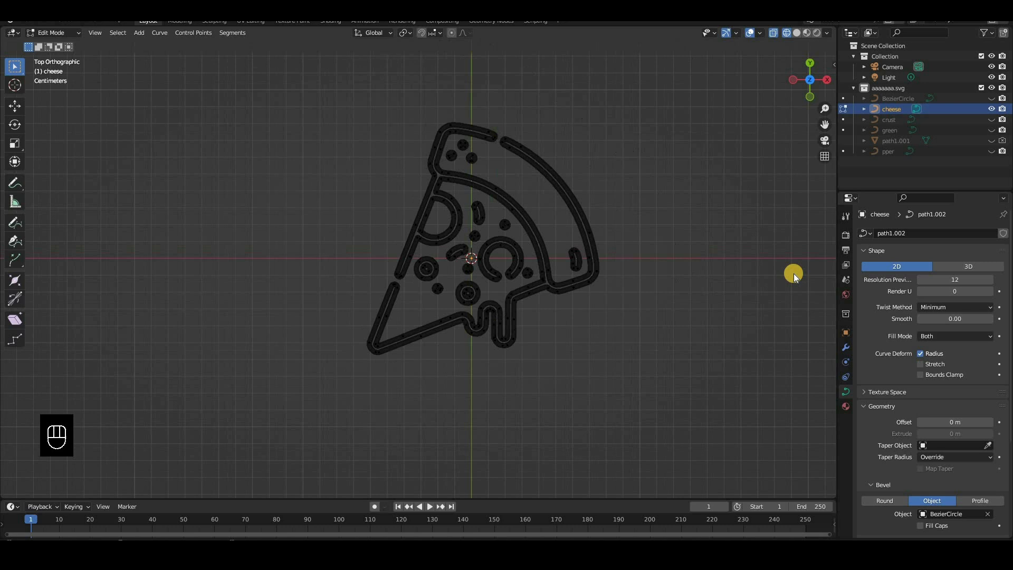
key(Tab)
click(845, 235)
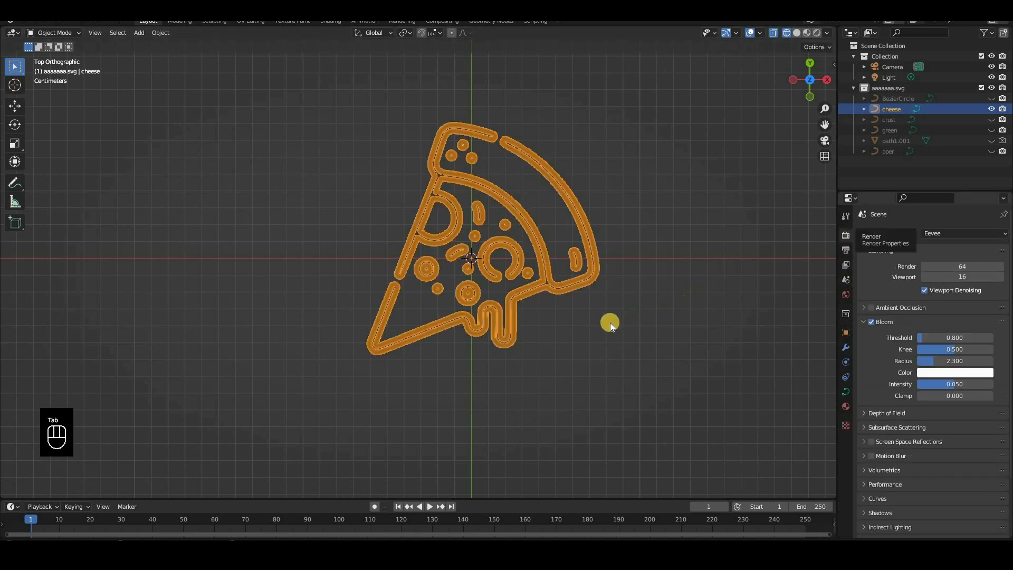